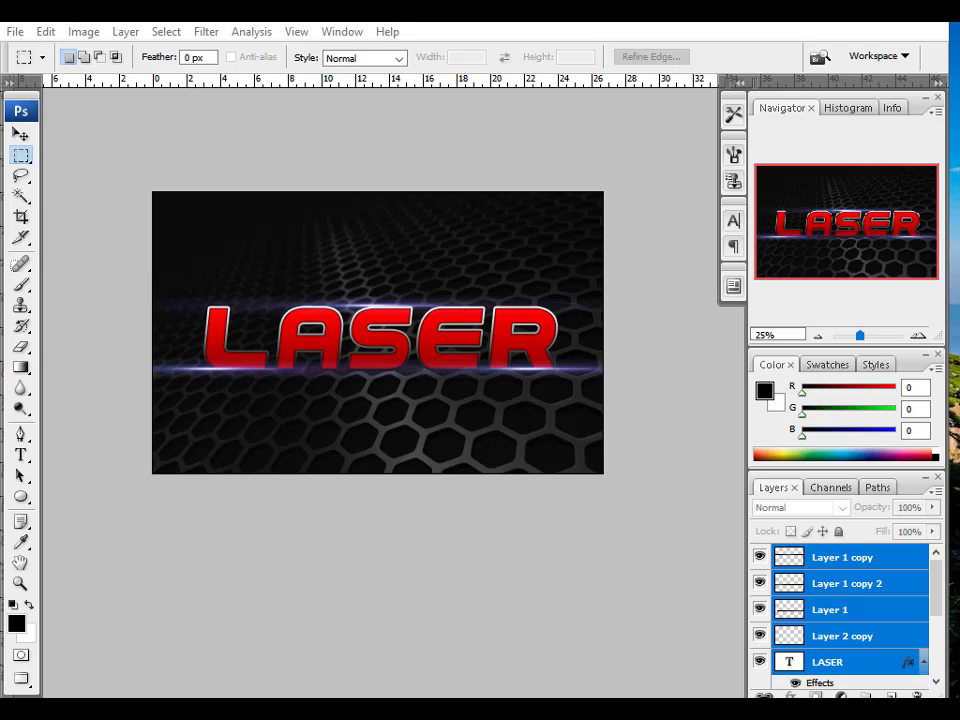
left_click(406, 354, "ctrl")
left_click_drag(382, 429, 497, 414)
left_click(501, 411, "ctrl+alt")
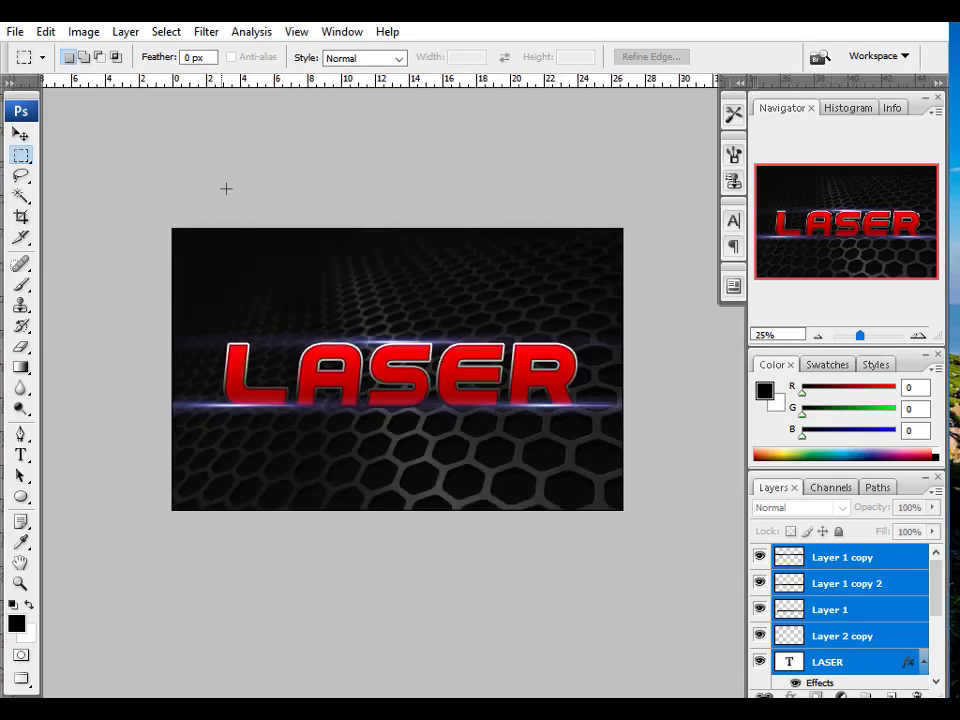
left_click(84, 31)
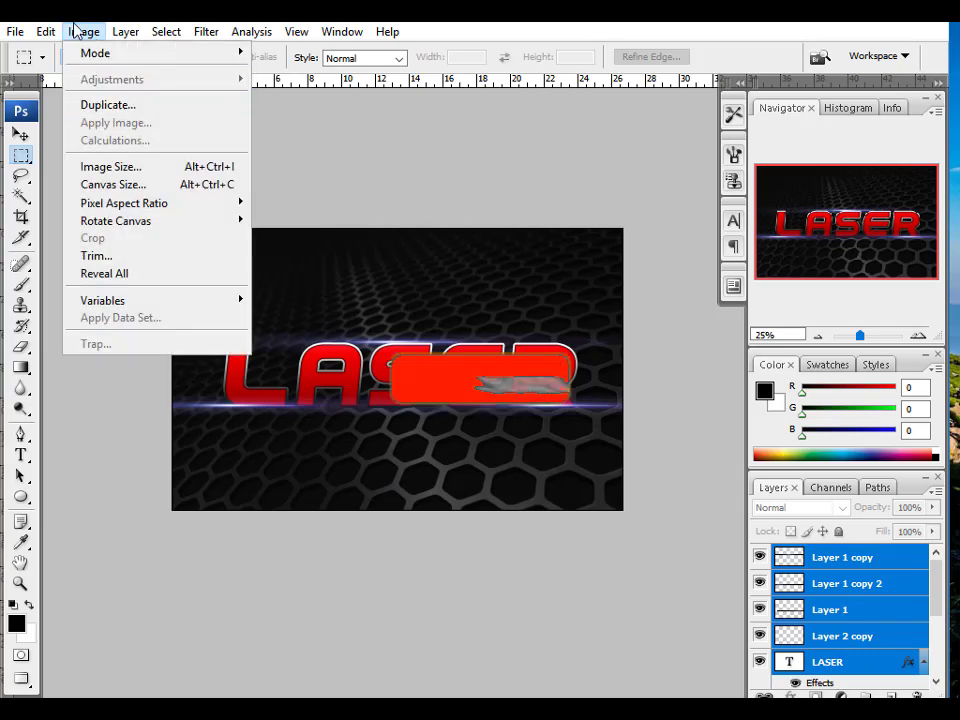
left_click(86, 31)
Step: Create a new A4 document from the International Paper preset at 300 pixels/inch
left_click(15, 31)
left_click(32, 51)
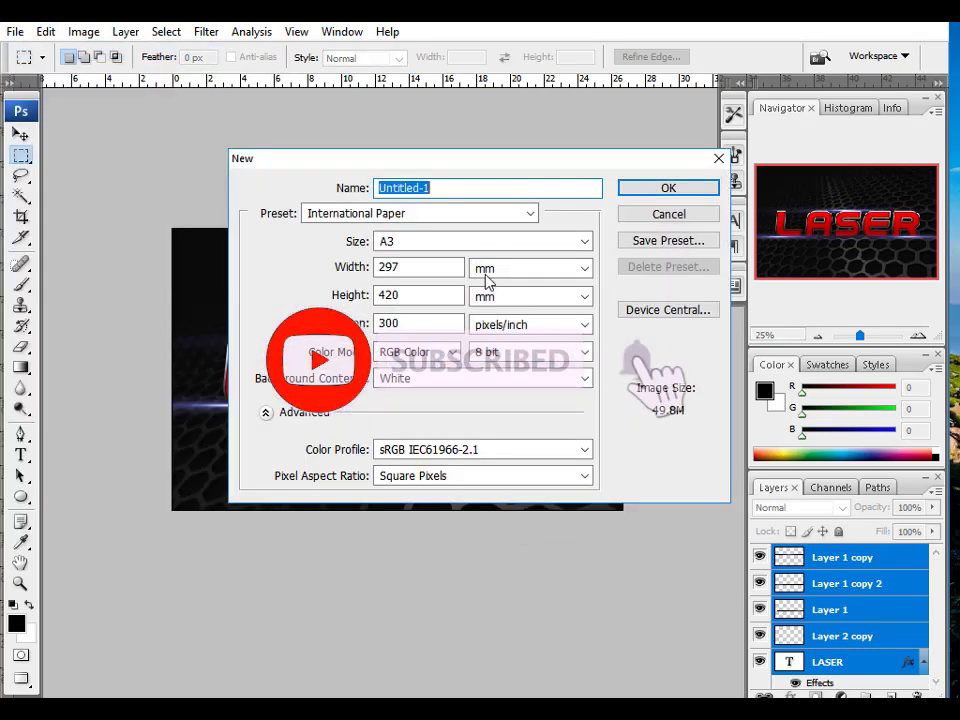
left_click(548, 249)
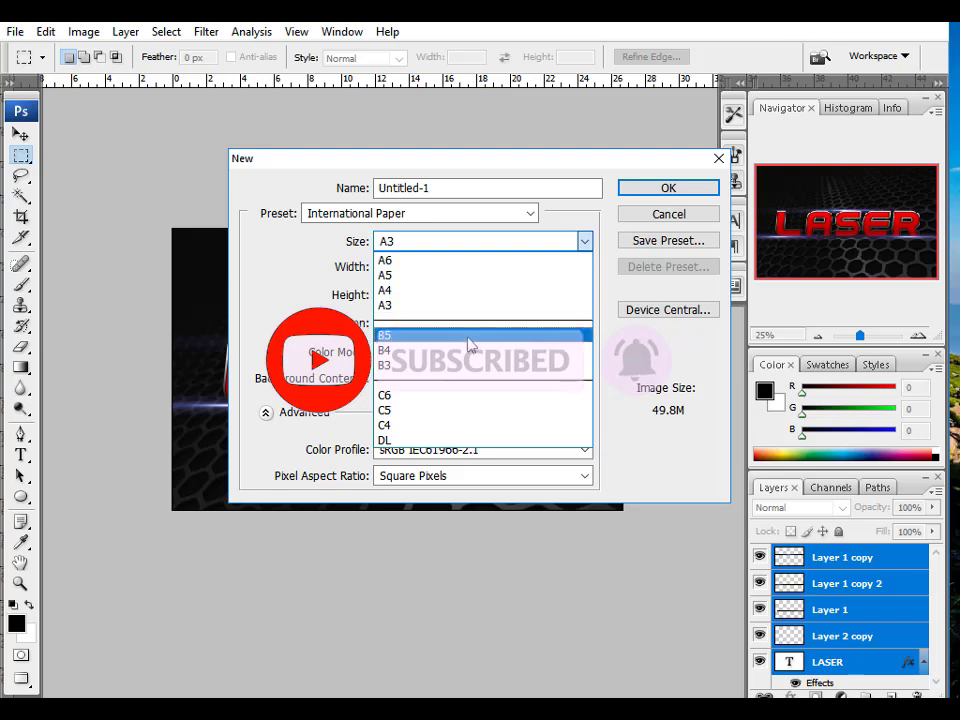
left_click(485, 290)
left_click(680, 188)
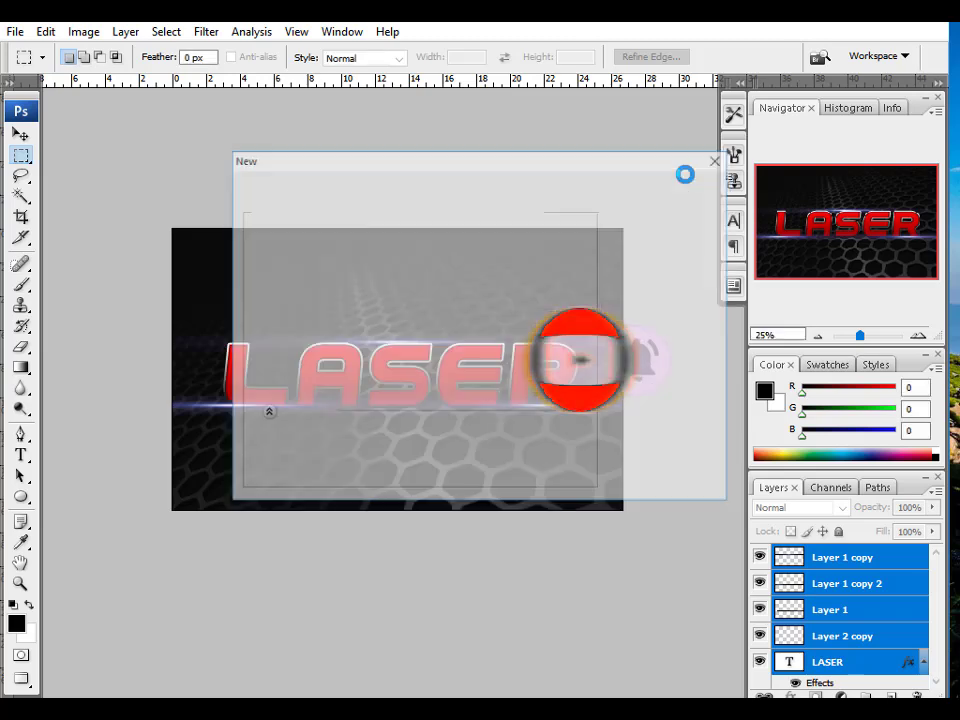
Step: Rotate the new document's canvas 90° CW into landscape orientation and activate the Move tool
left_click(84, 31)
mouse_move(231, 222)
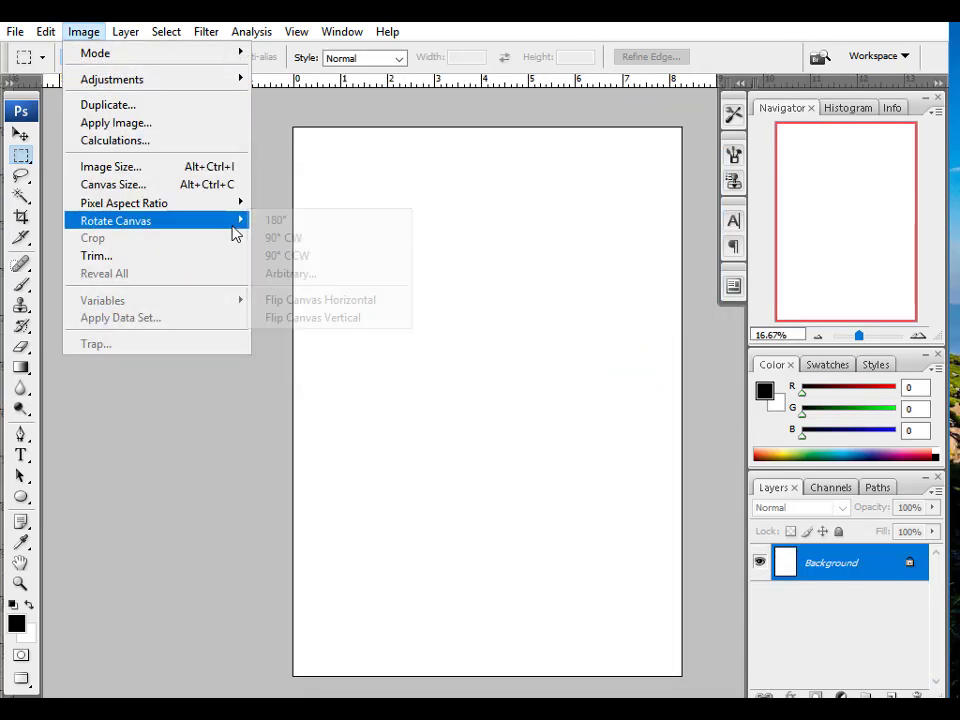
left_click(315, 240)
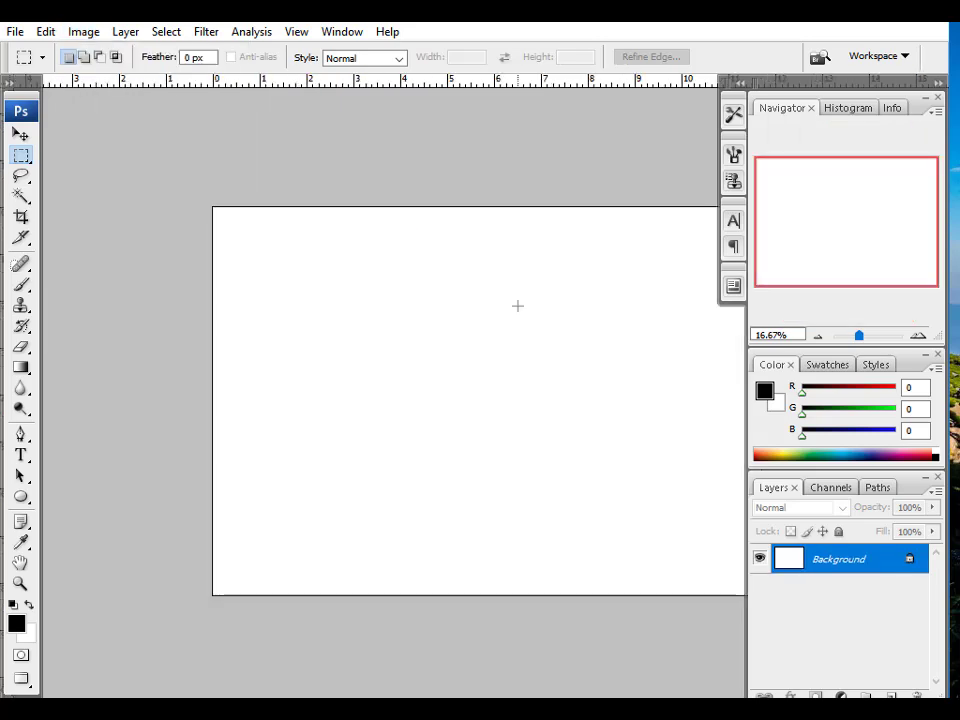
scroll(480, 294, "up", 1)
left_click(19, 137)
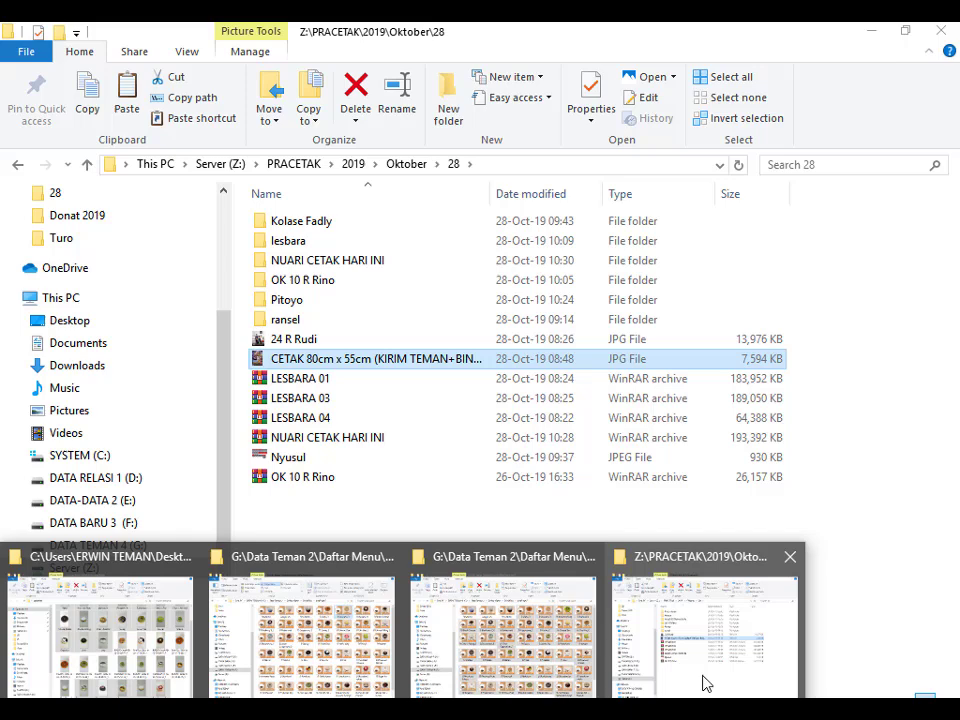
Step: Switch to File Explorer and look in the Downloads folder for the Metal-Background-Wallpaper-HD-16394 image
left_click(703, 681)
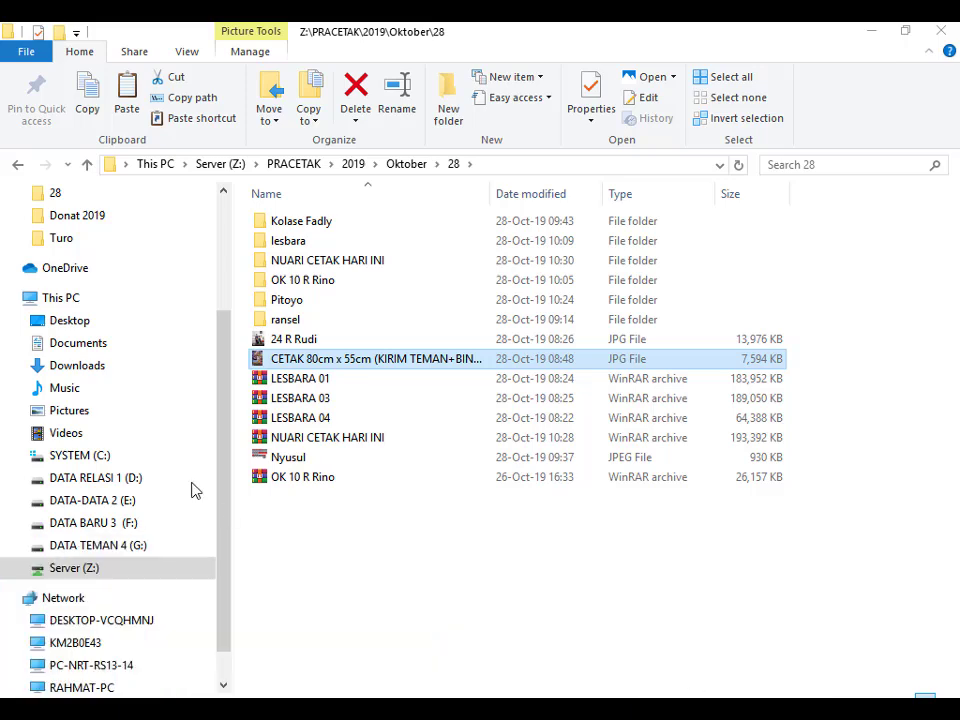
left_click(78, 345)
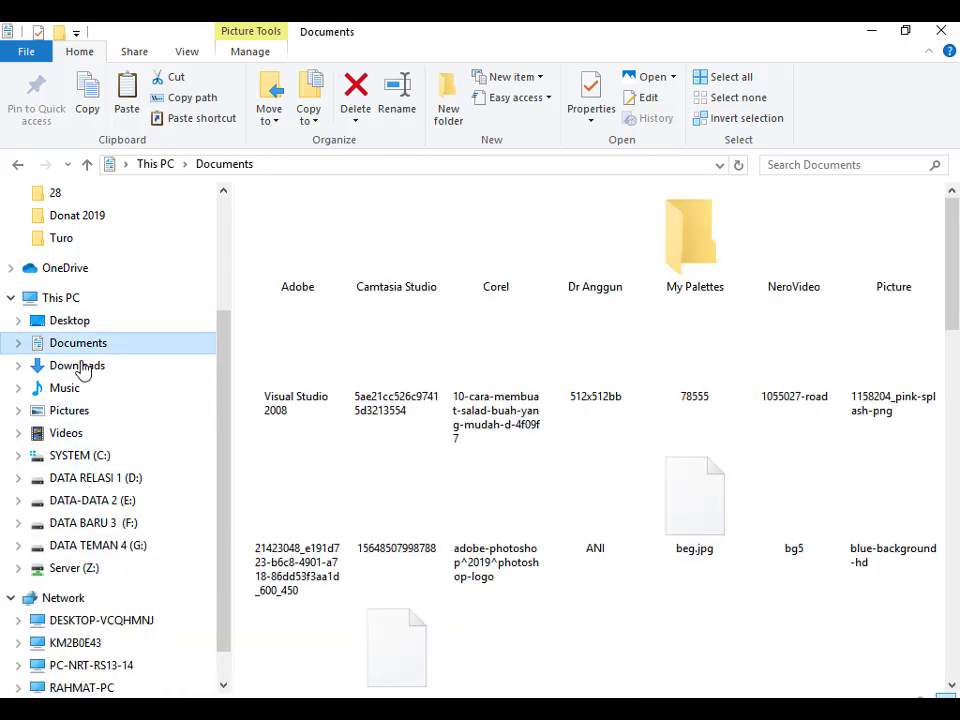
left_click(80, 366)
scroll(293, 485, "down", 2)
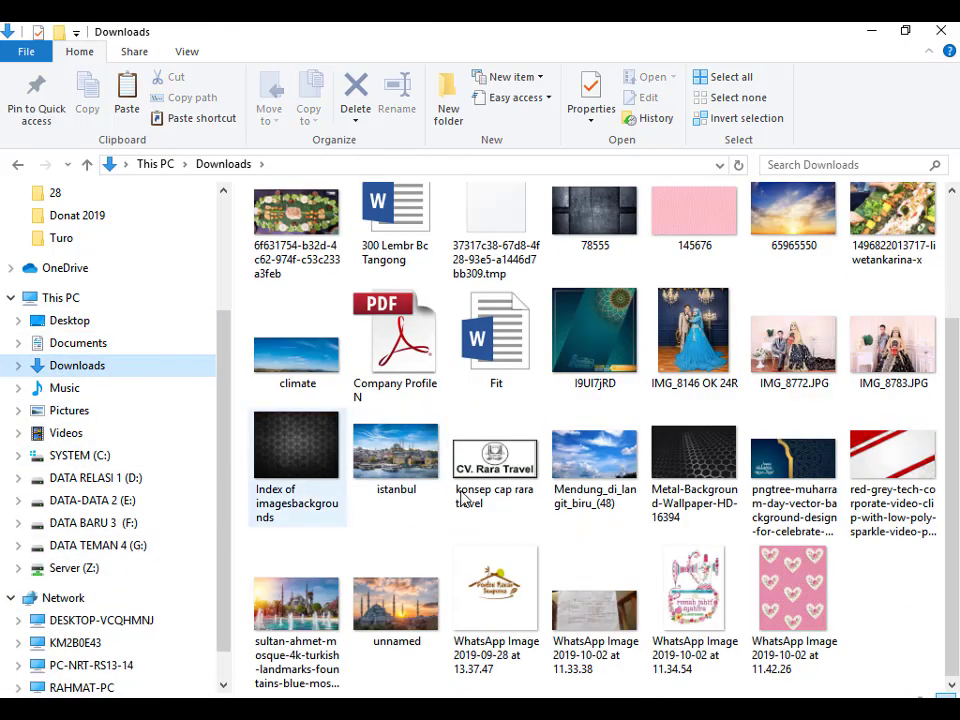
left_click_drag(690, 450, 437, 494)
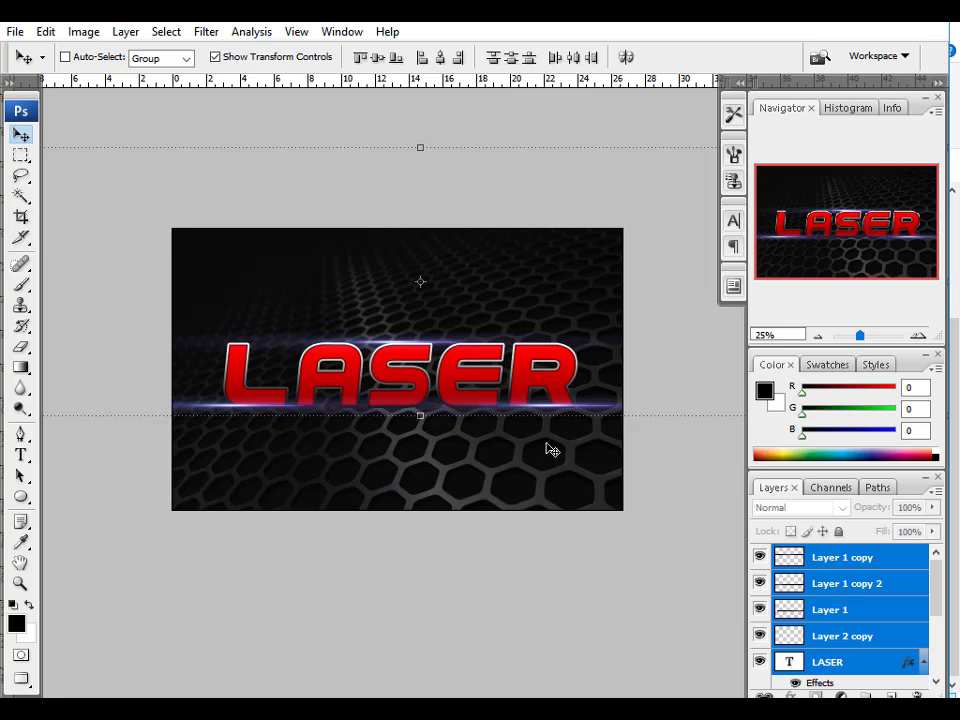
Step: Copy the hexagon background layer from the finished LASER document and paste it into the blank A4 document
scroll(880, 595, "down", 5)
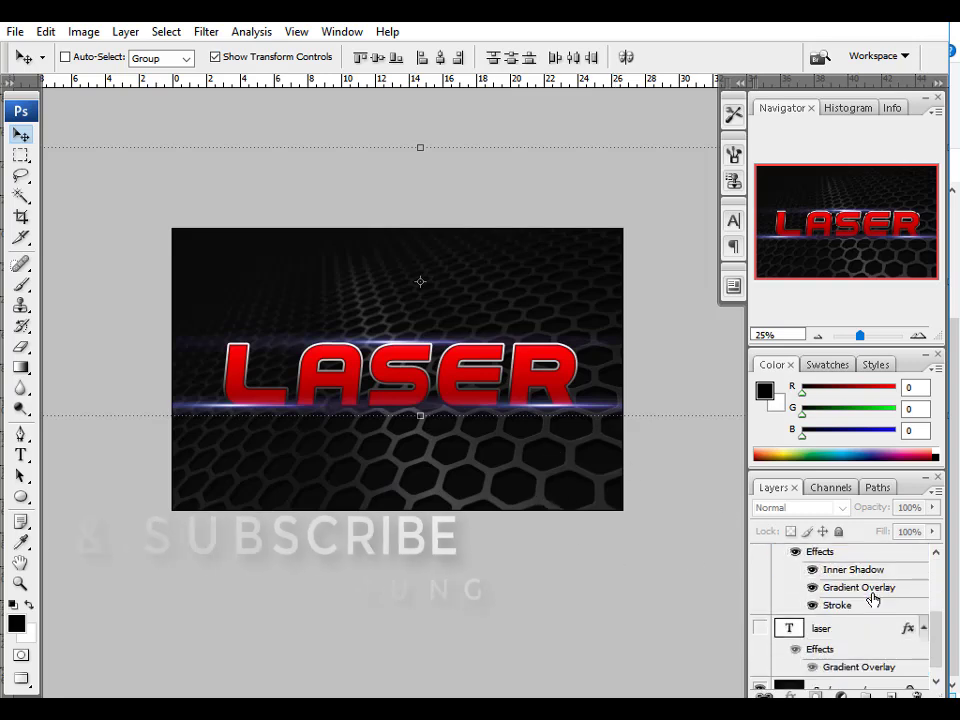
left_click(833, 675)
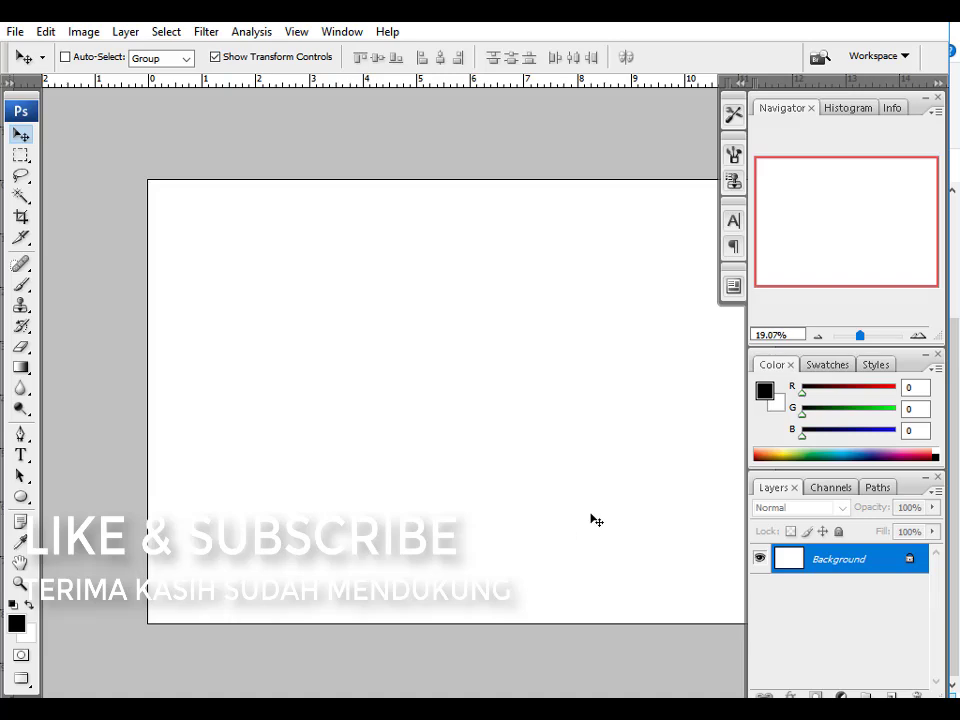
key("ctrl+v")
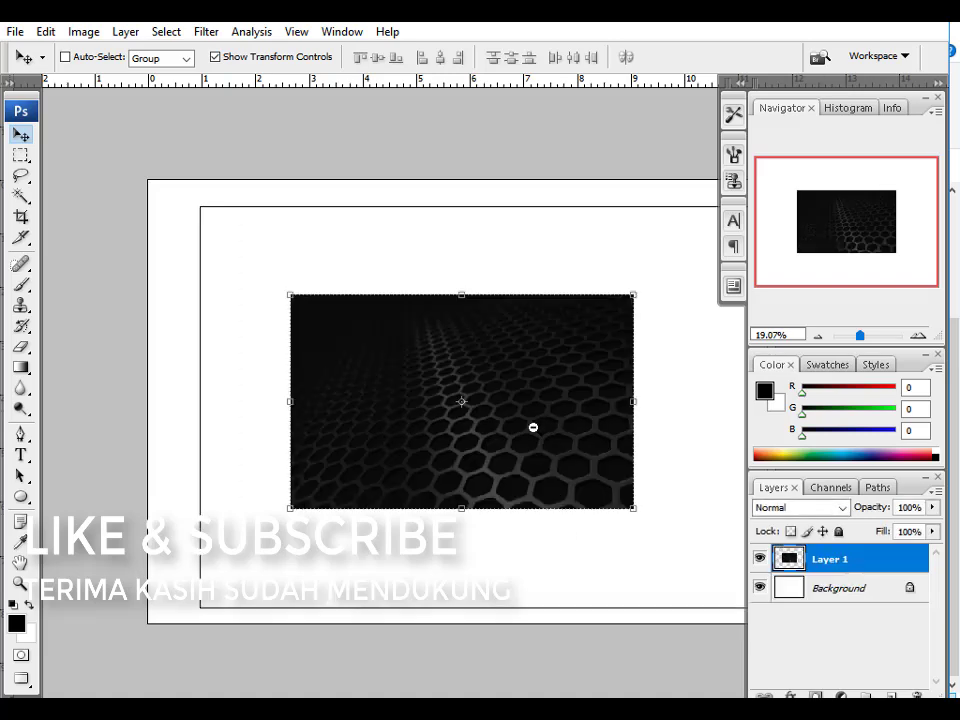
Step: Scale the pasted hexagon background proportionally to about 206.6% from its centre so it covers the whole canvas
left_click_drag(621, 497, 808, 557)
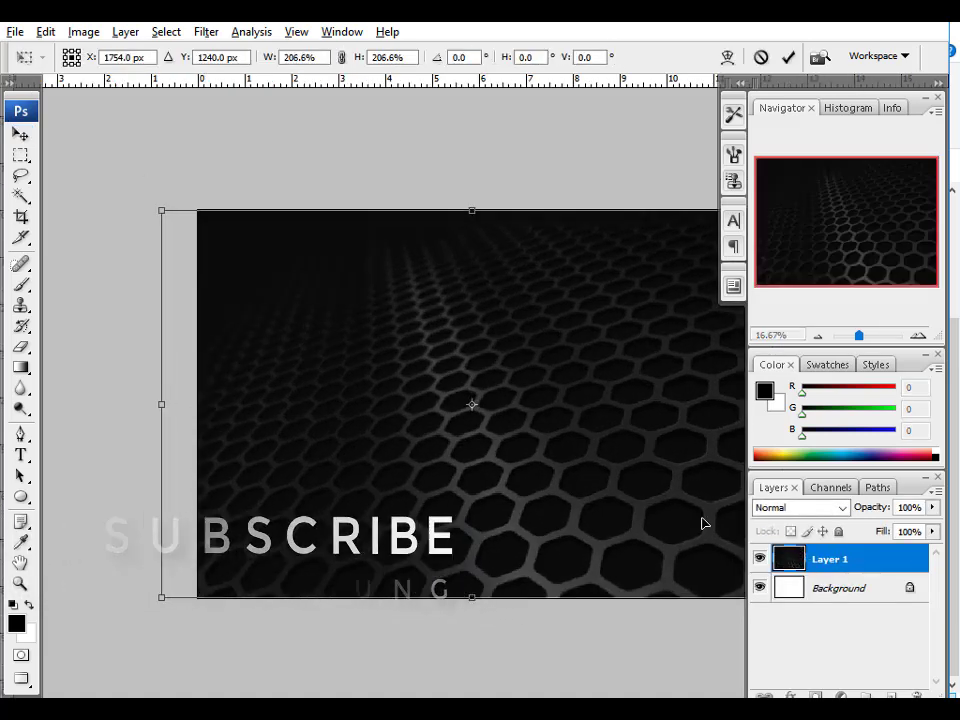
key("Return")
left_click_drag(548, 399, 414, 375)
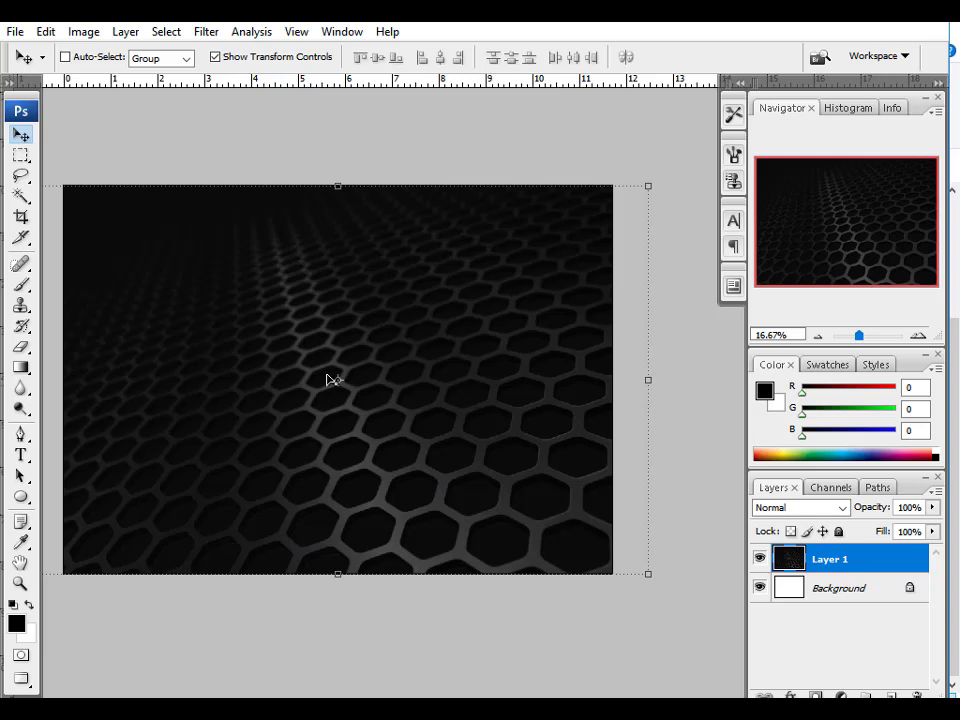
left_click_drag(333, 380, 380, 379)
Step: Add the text LASER left of the canvas centre and pick red with an R value of 255 as type colour
key("t")
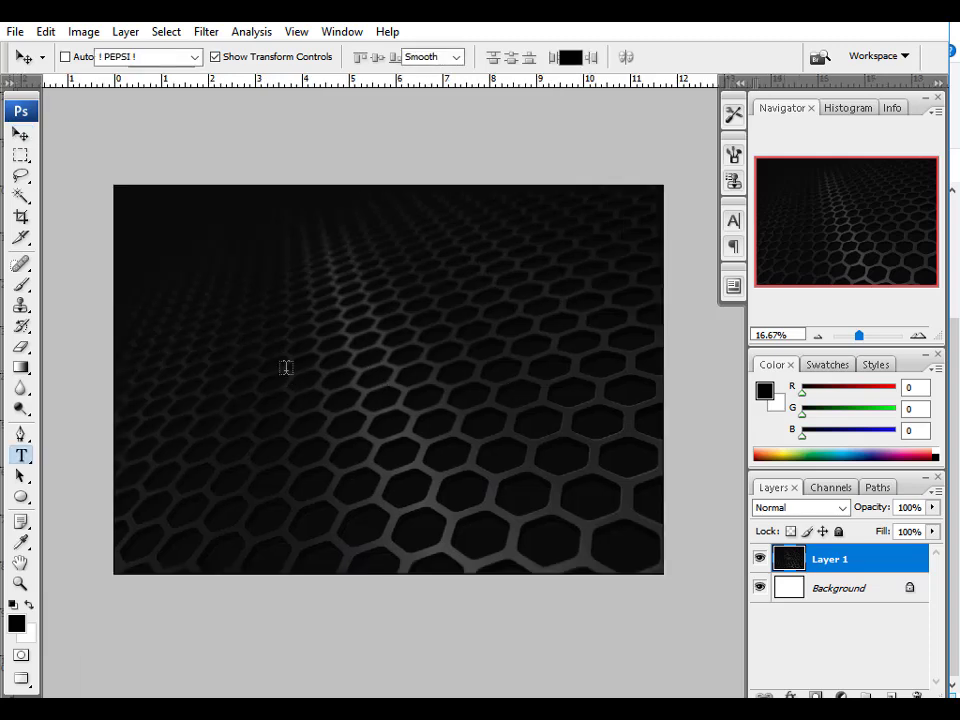
left_click(285, 369)
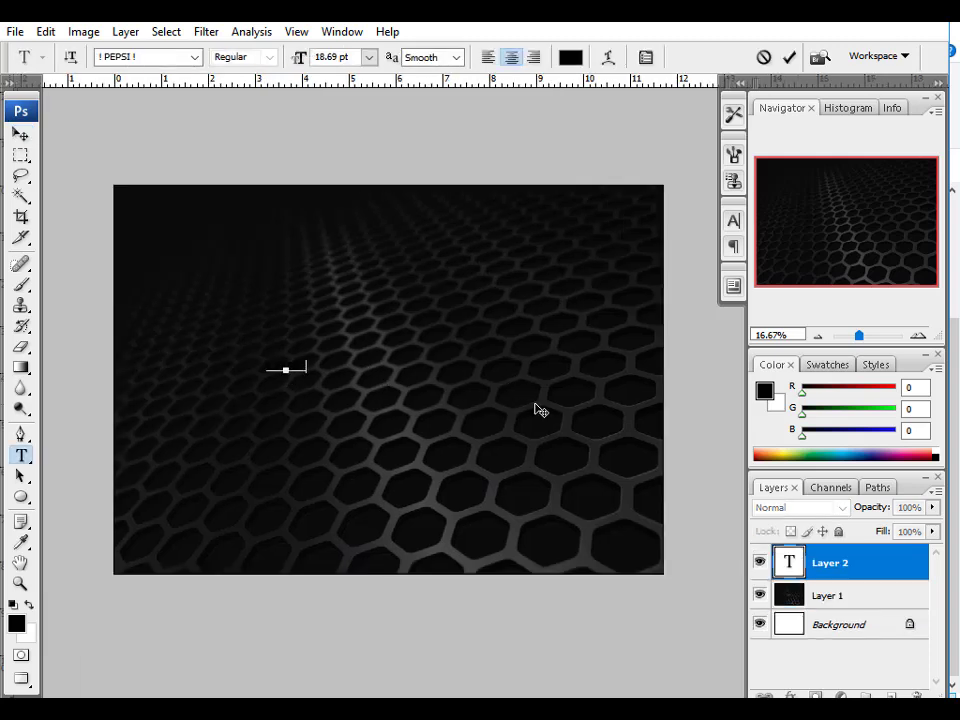
type("e")
left_click(570, 58)
type("255")
key("Return")
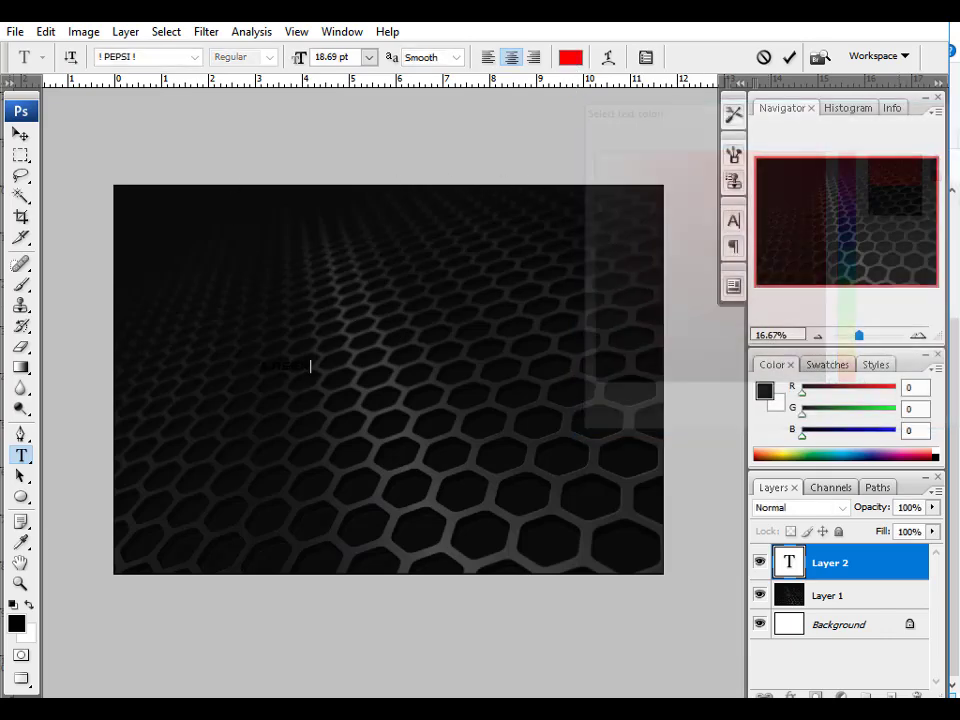
Step: Scale the LASER text proportionally to about 588.6% and move it to the middle of the canvas
left_click(20, 134)
key("ctrl+t")
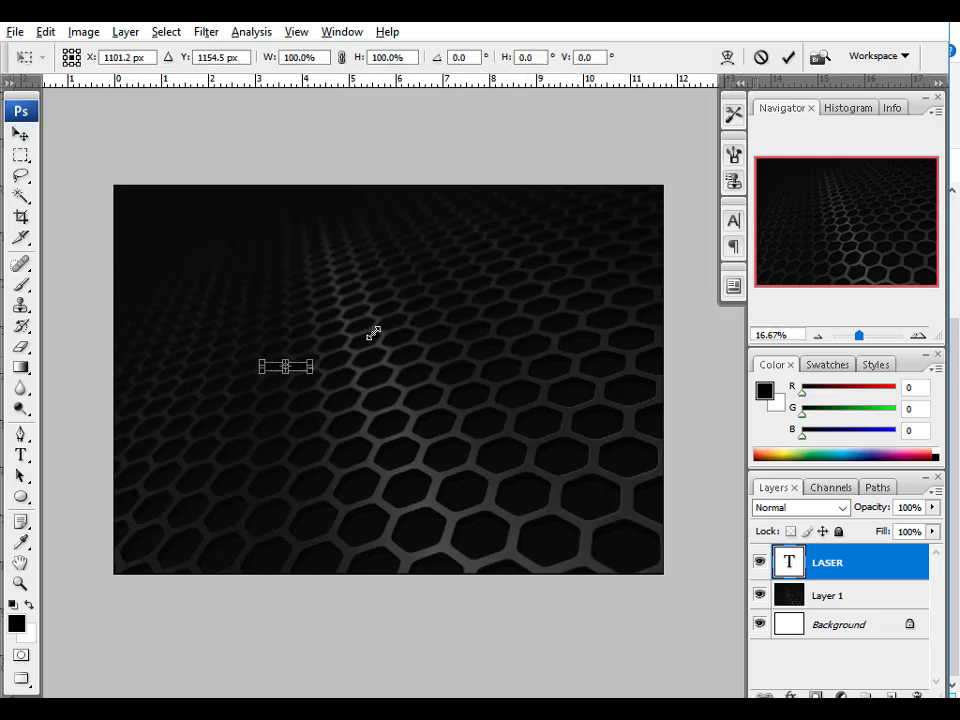
left_click_drag(428, 309, 430, 308)
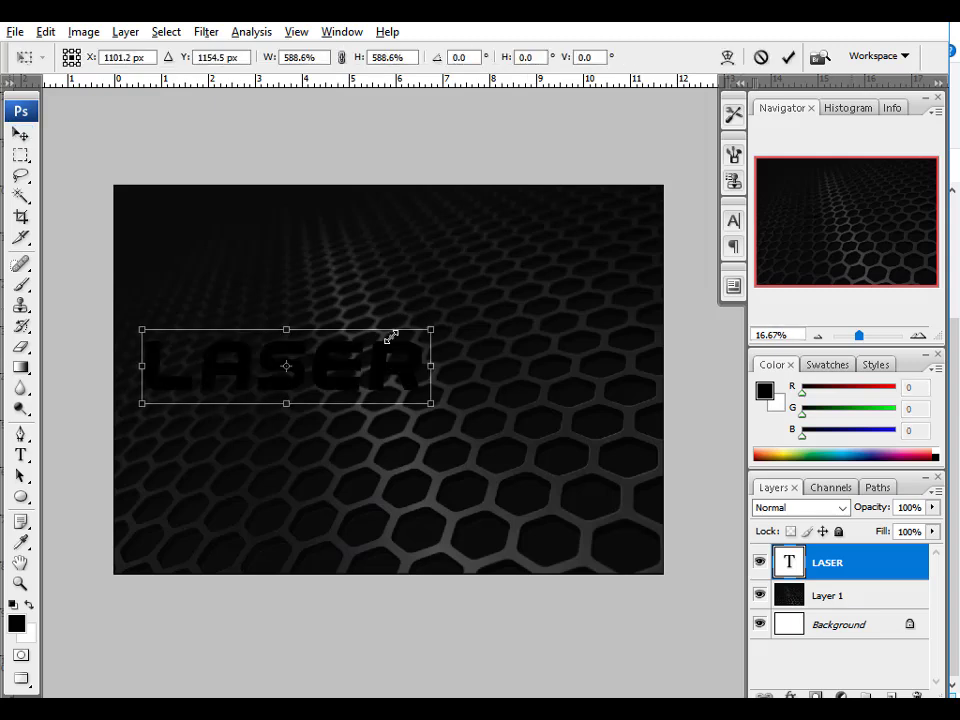
left_click_drag(372, 366, 473, 386)
key("Return")
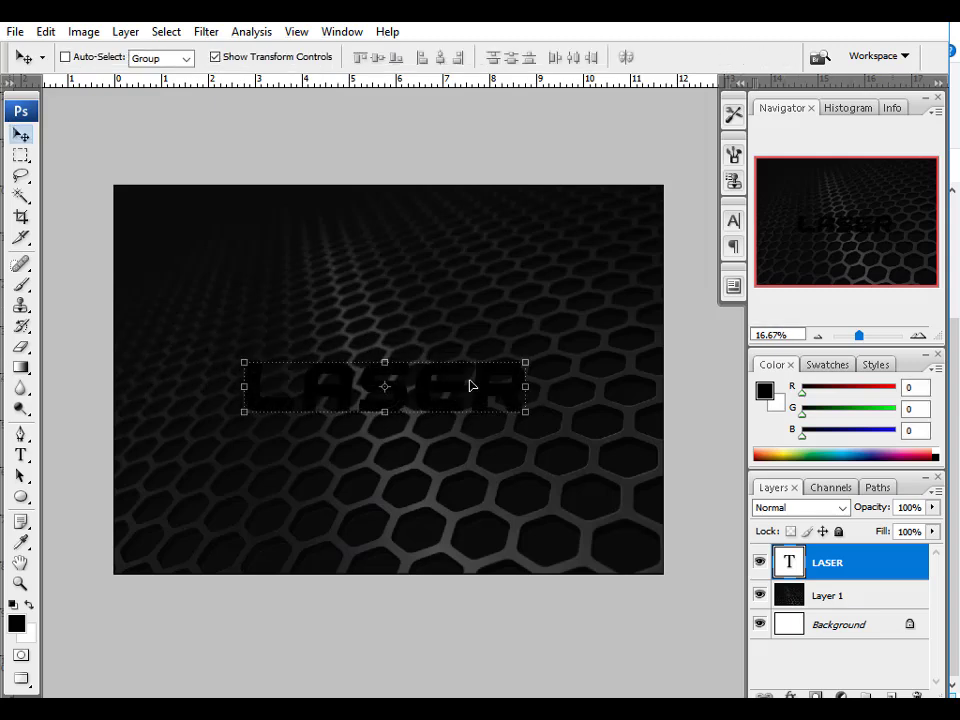
Step: Examine which font the LASER text uses, then leave text editing without altering it
key("t")
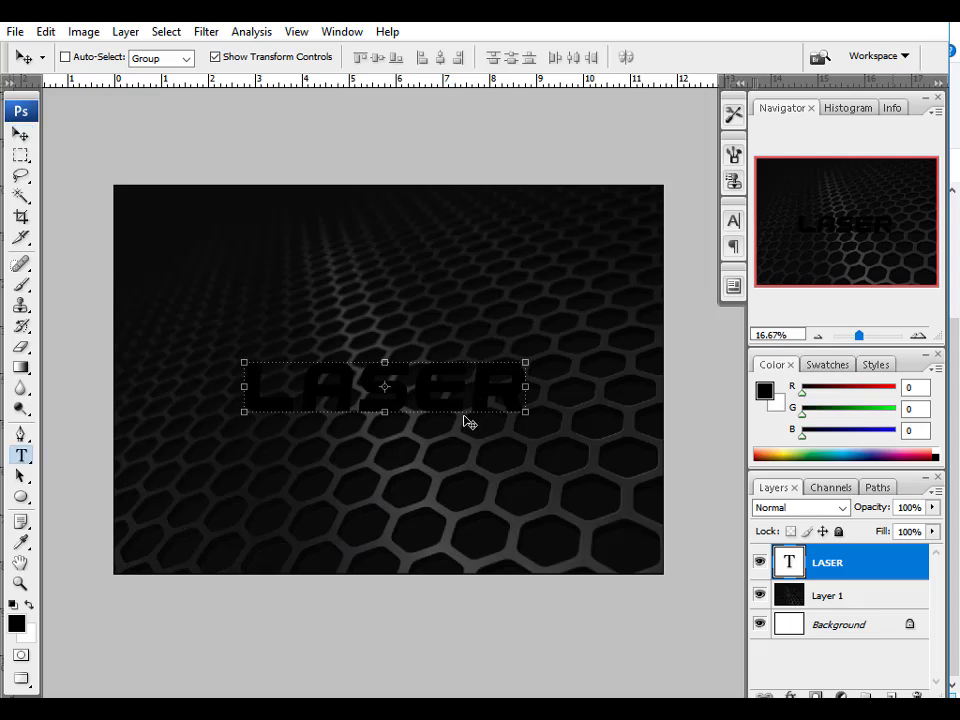
left_click(470, 395)
key("ctrl+a")
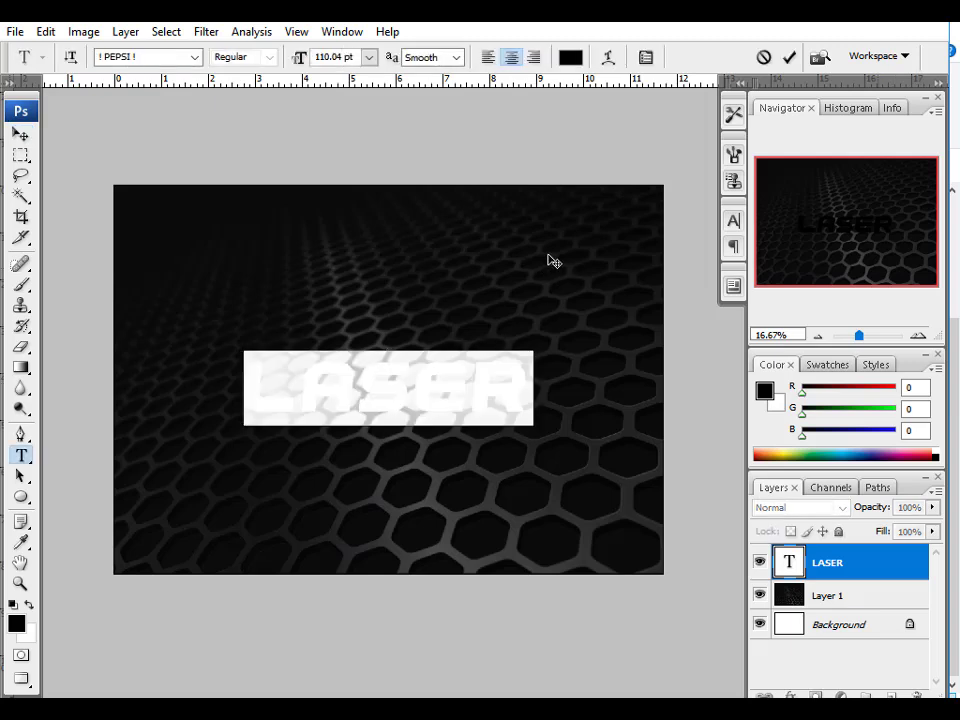
left_click(149, 58)
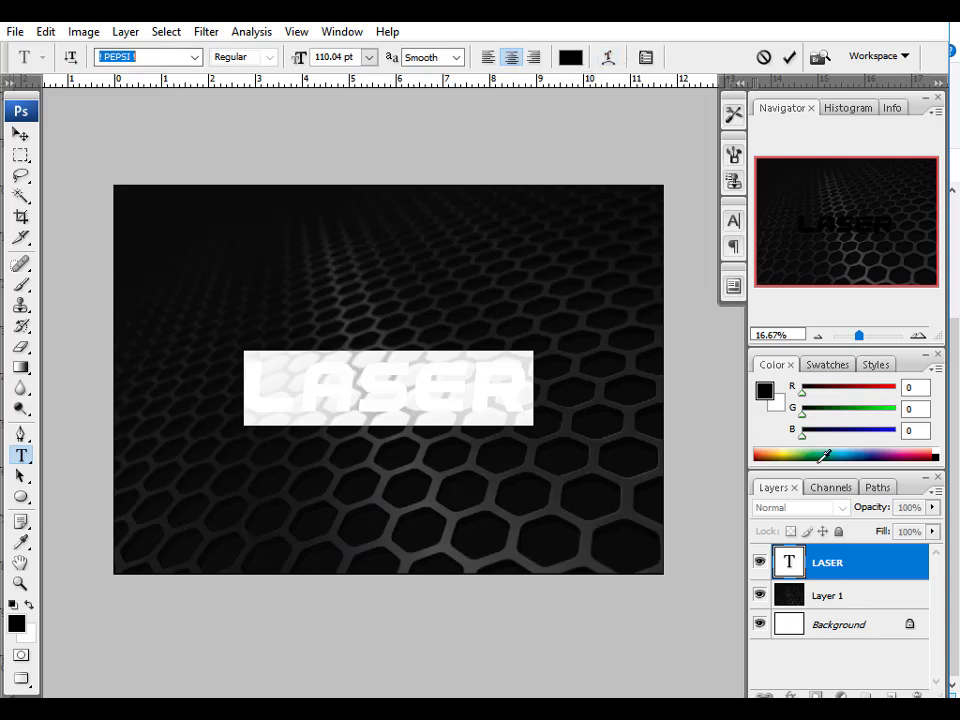
left_click(789, 695)
left_click(23, 140)
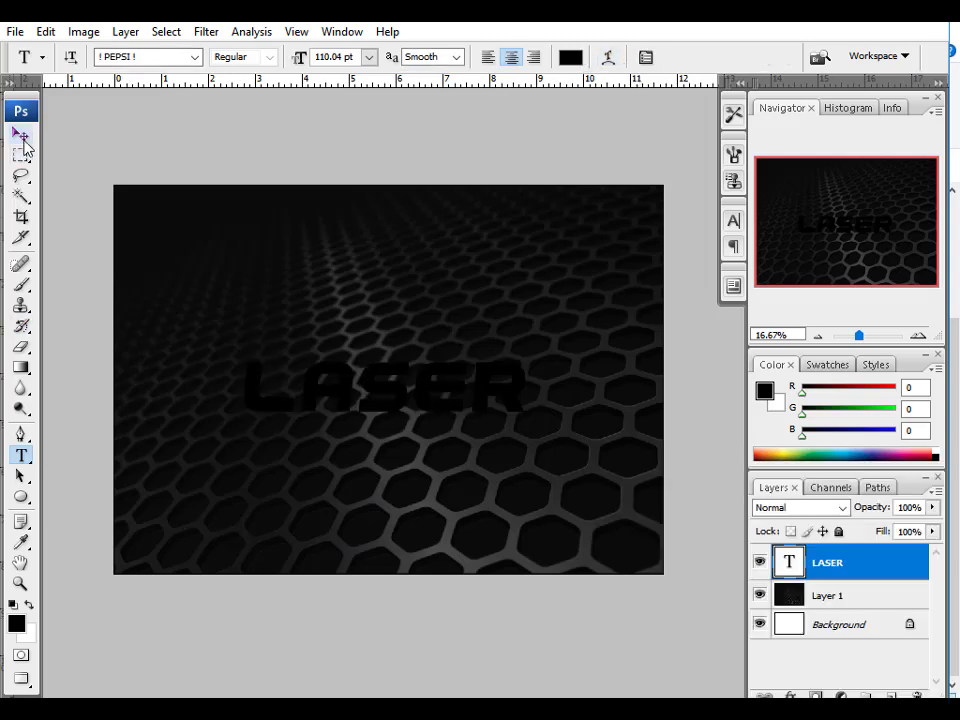
left_click(21, 138)
Step: Add a Gradient Overlay effect to the LASER text layer, keeping the dialog clear of the text
left_click(790, 695)
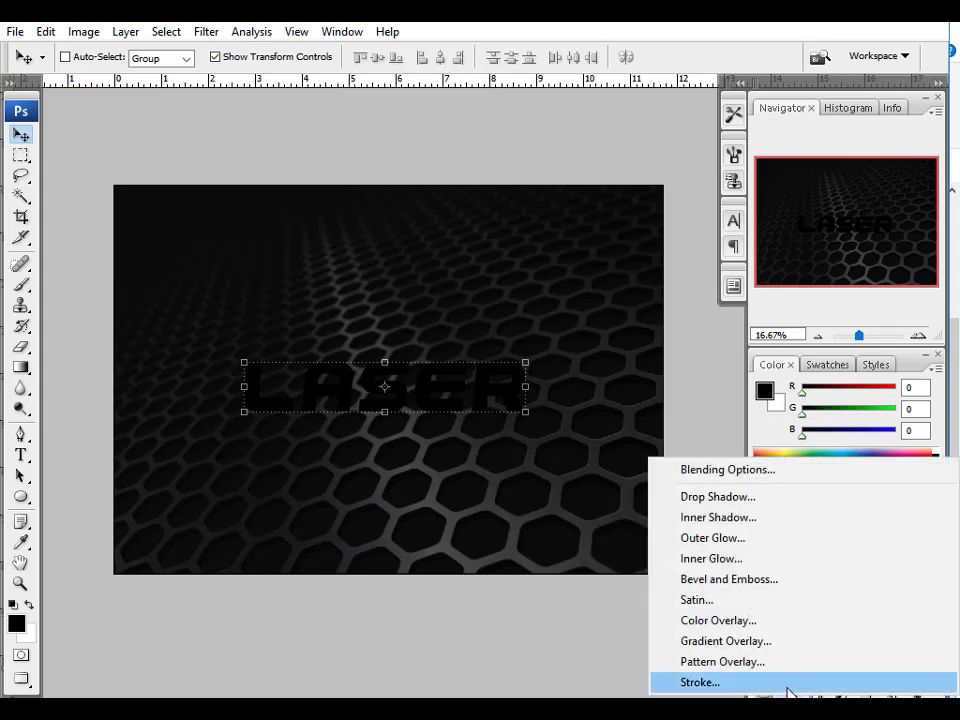
left_click(812, 642)
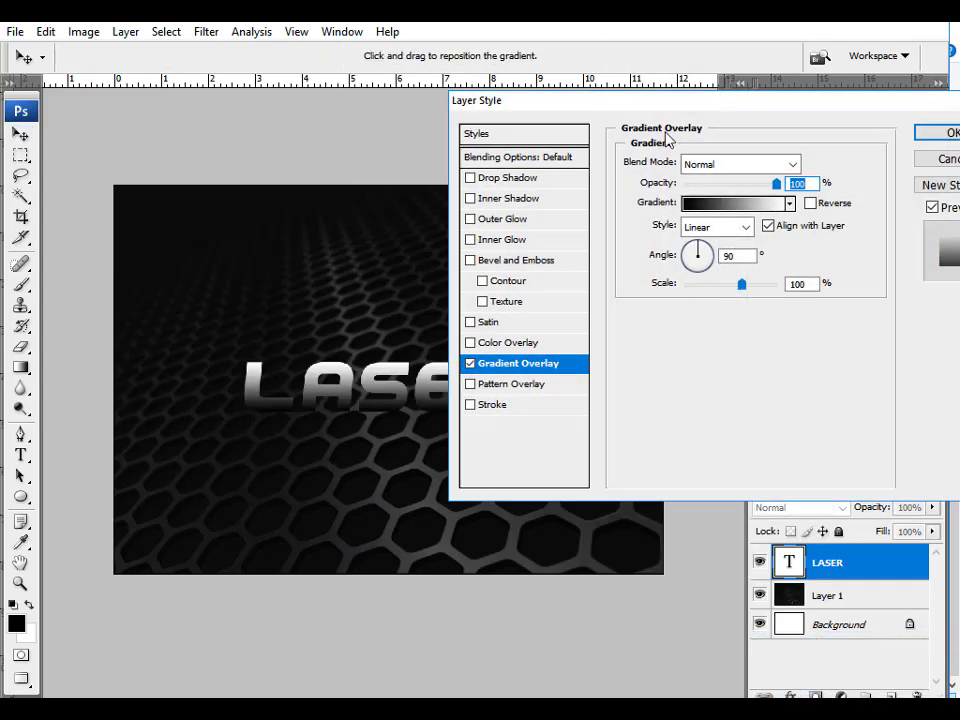
left_click_drag(650, 100, 750, 100)
Step: Change the starting black colour stop of the overlay gradient to dark red
left_click(835, 203)
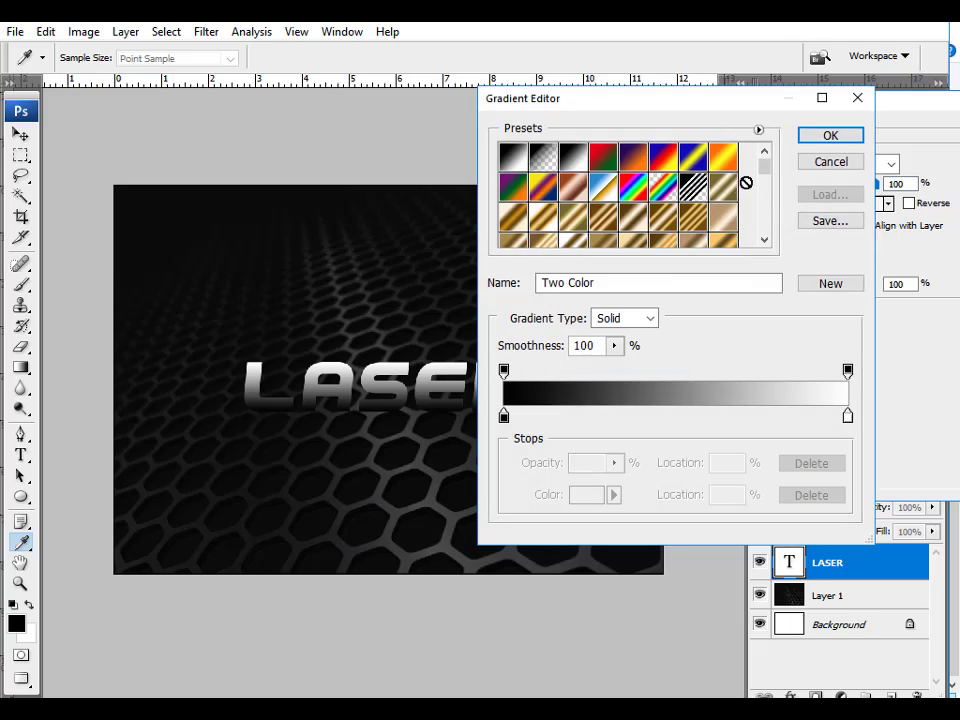
left_click(504, 416)
left_click(587, 494)
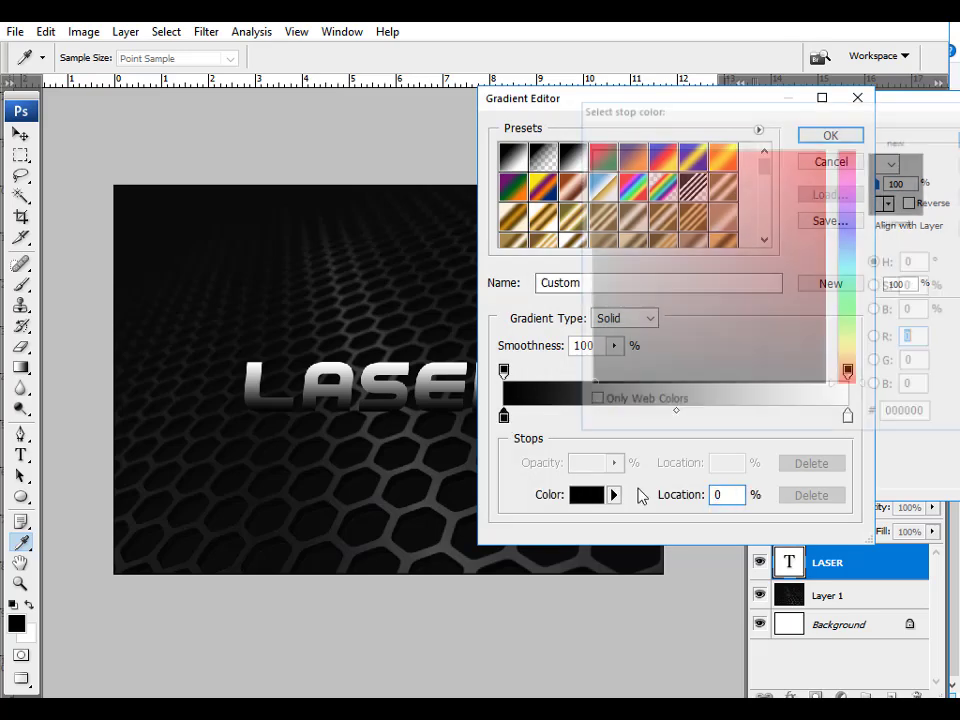
left_click_drag(853, 236, 855, 125)
left_click_drag(809, 255, 840, 229)
key("Return")
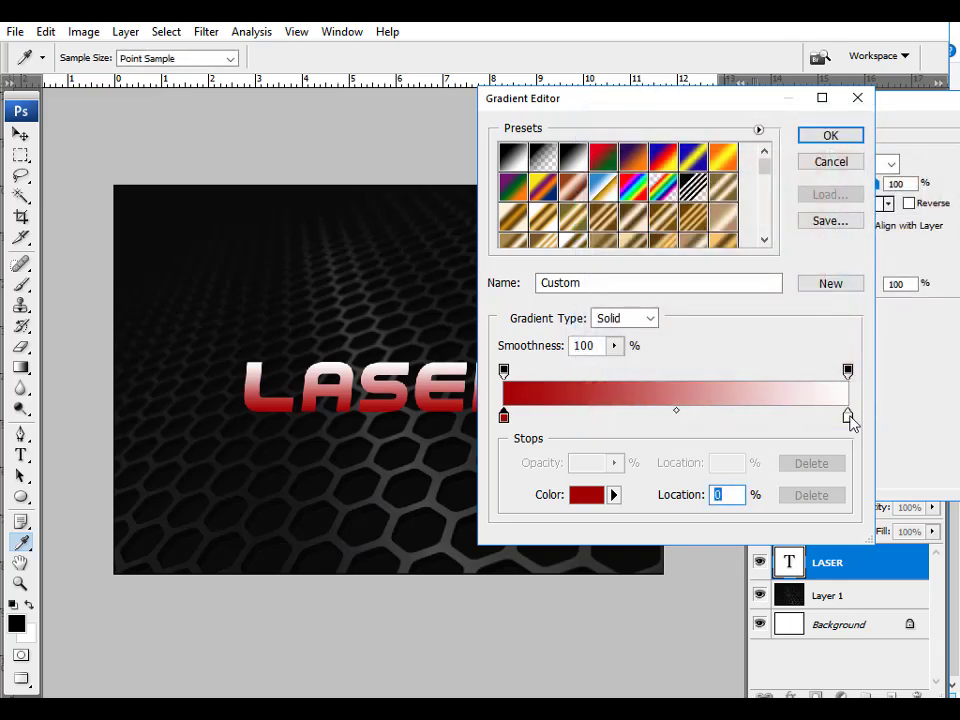
Step: Change the white end stop of the overlay gradient to pure red (ff0000)
left_click(848, 416)
left_click(585, 494)
left_click_drag(824, 160, 859, 144)
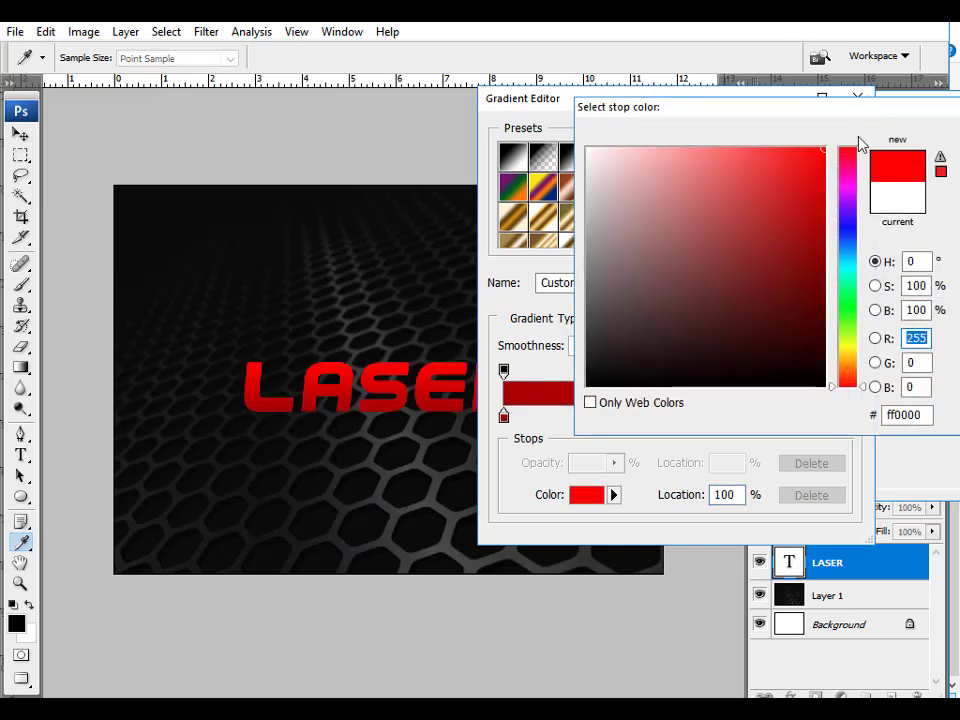
key("Return")
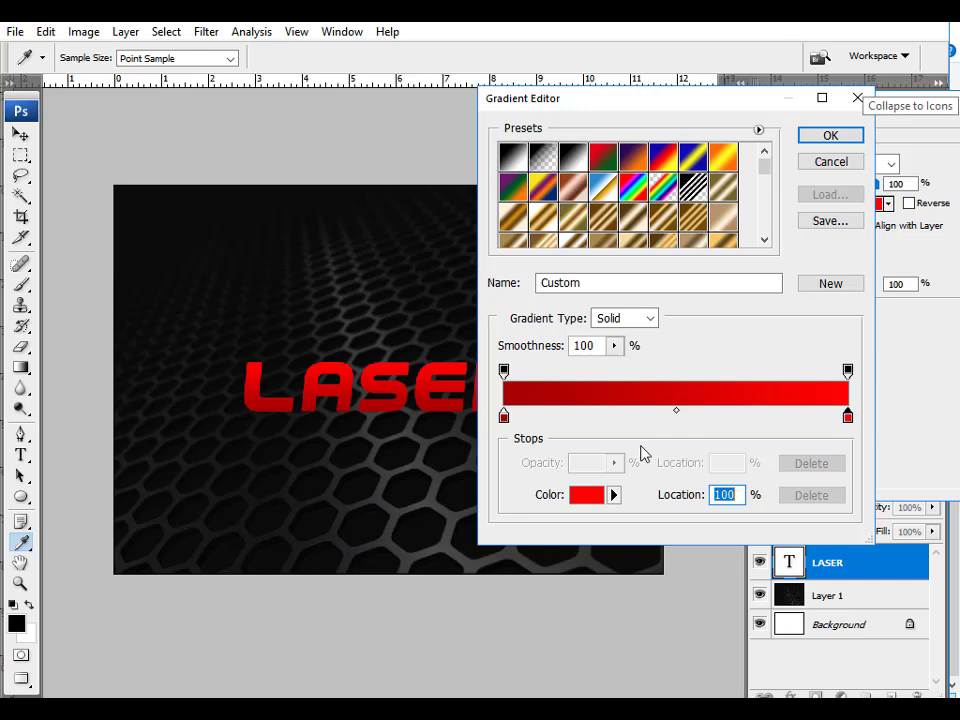
left_click(588, 496)
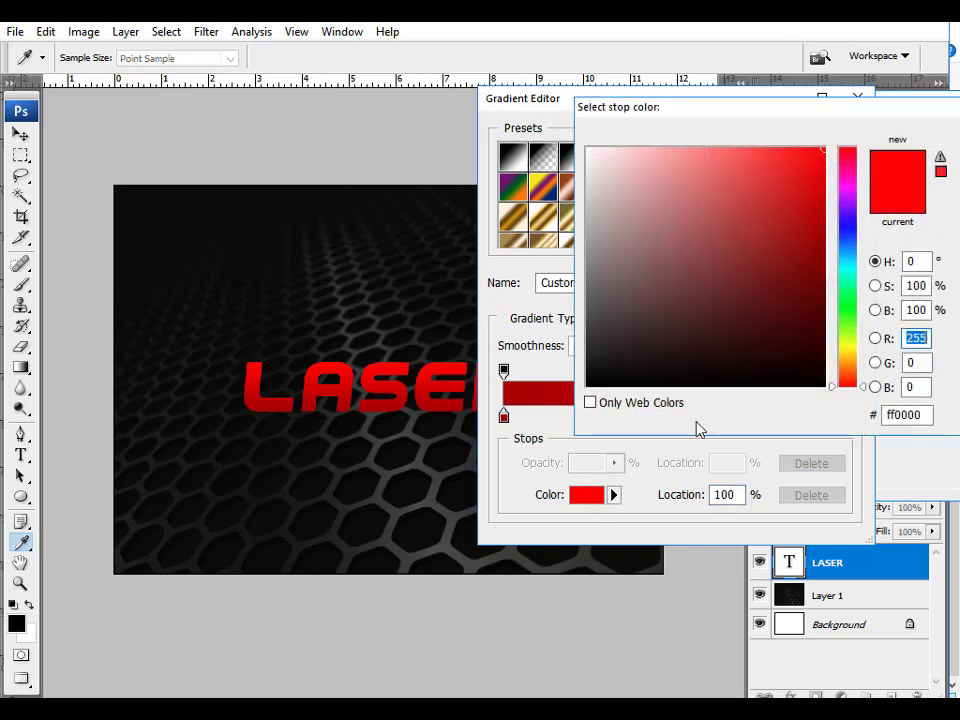
key("Return")
Step: Darken the starting stop of the overlay gradient to a deeper red and apply the Gradient Overlay
left_click(504, 416)
left_click(588, 494)
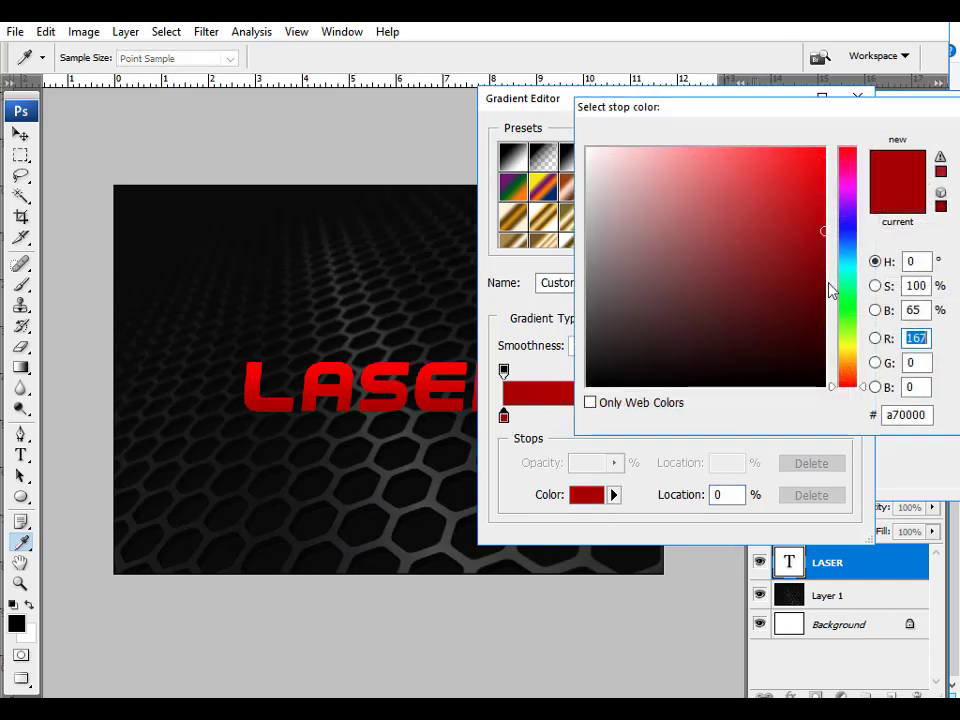
left_click(824, 279)
key("Return")
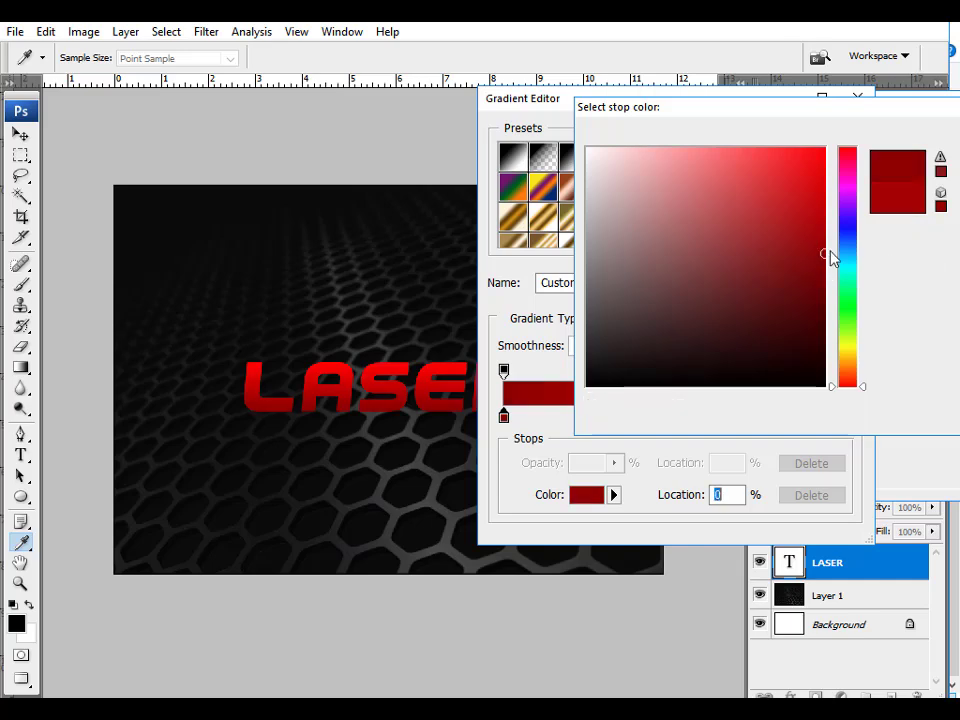
key("Return")
key("Return")
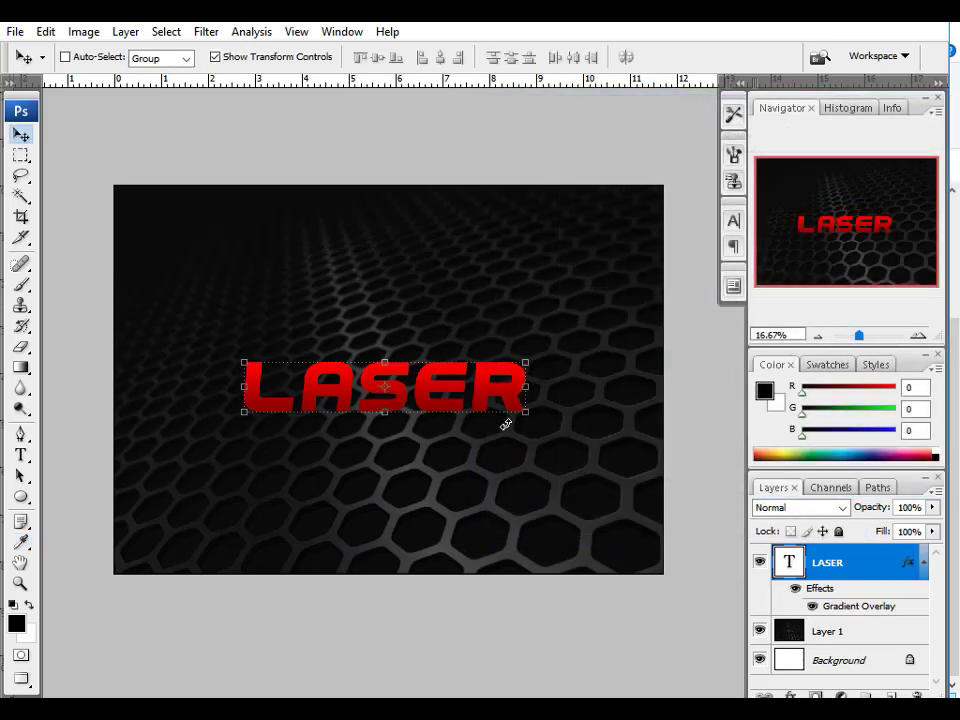
Step: Enlarge the LASER text proportionally around its centre to about 7.8 inches wide
left_click_drag(453, 382, 441, 374)
left_click(515, 356)
left_click_drag(522, 344, 571, 322)
double_click(521, 388)
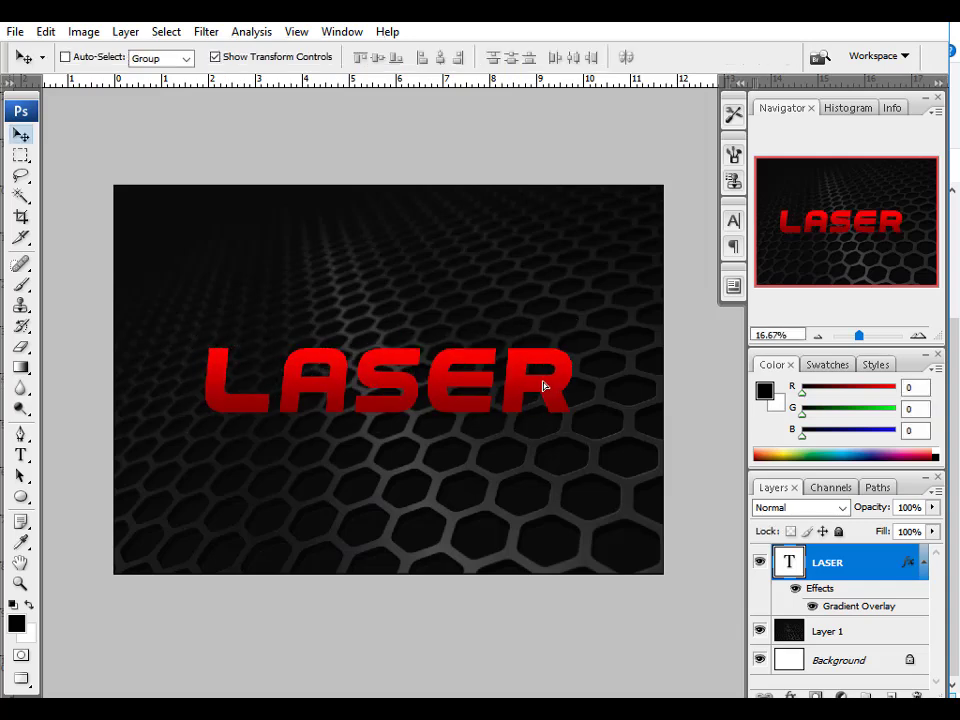
left_click_drag(525, 401, 521, 392)
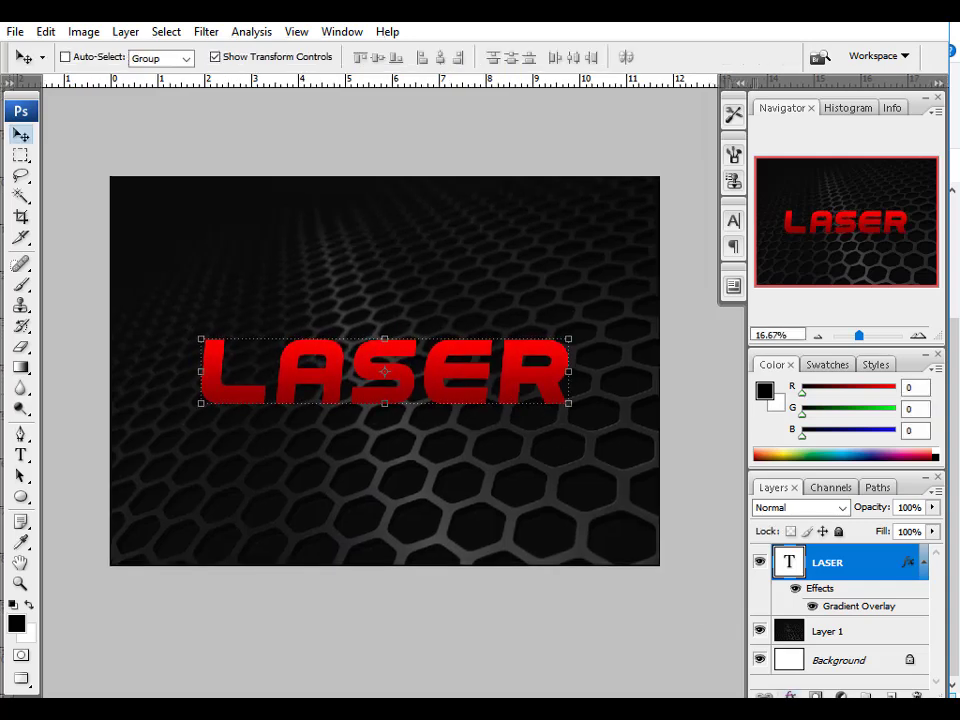
Step: Add a 16 px outside Stroke effect with a Gradient fill type to the LASER text layer
left_click(790, 697)
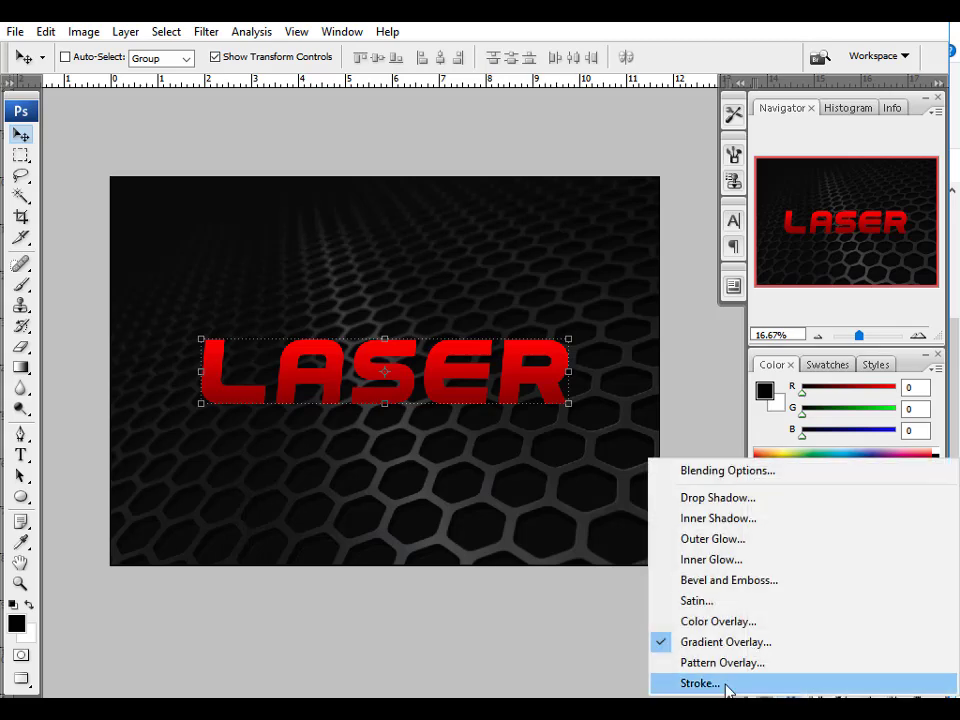
left_click(700, 683)
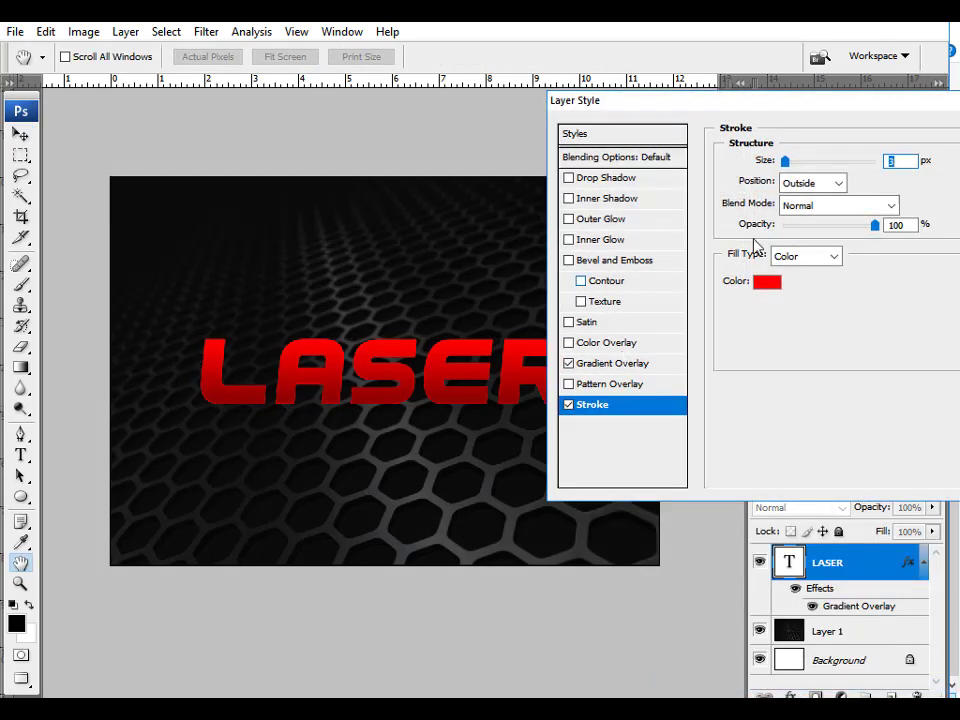
left_click_drag(786, 161, 795, 160)
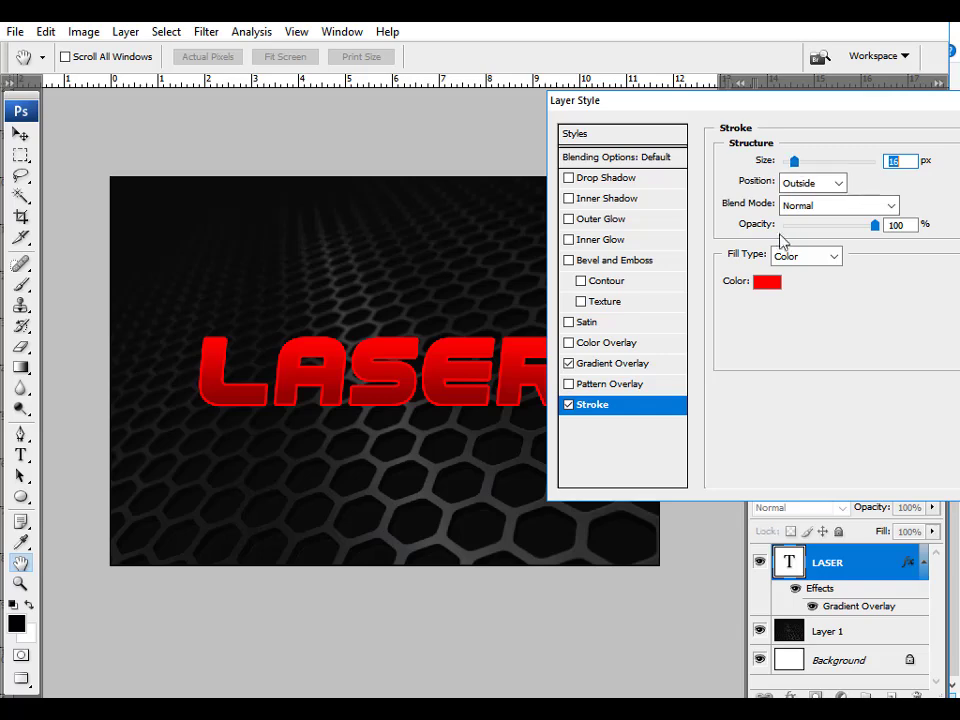
left_click(805, 256)
left_click(795, 272)
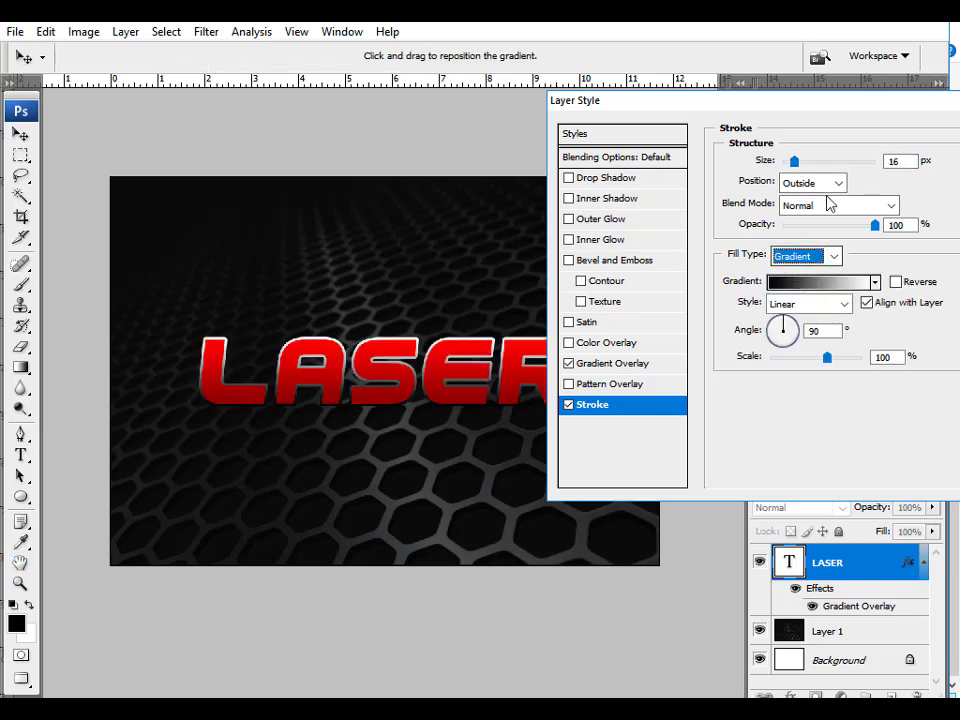
Step: Browse the gradient presets for the stroke, choose Black, White and apply the layer style
left_click(840, 282)
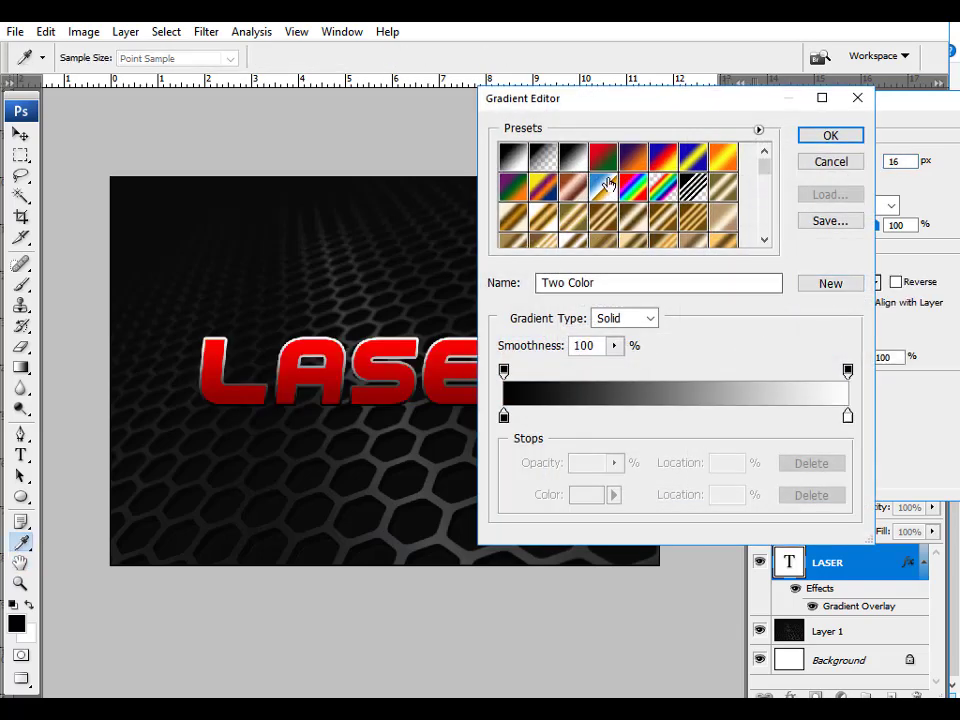
scroll(648, 213, "down", 6)
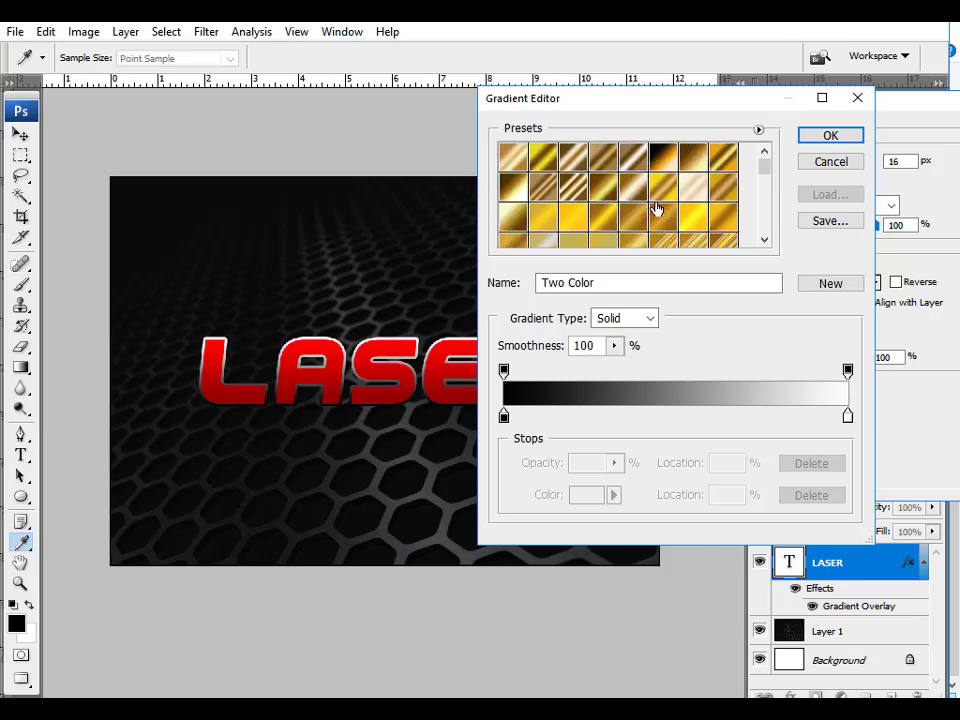
left_click_drag(751, 169, 783, 188)
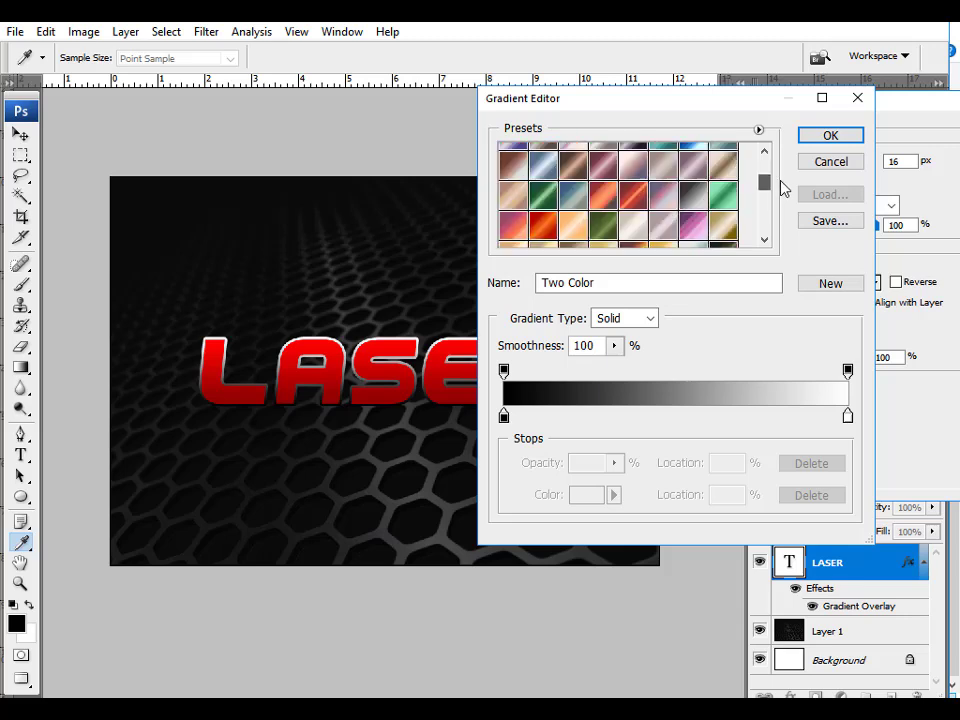
left_click(629, 230)
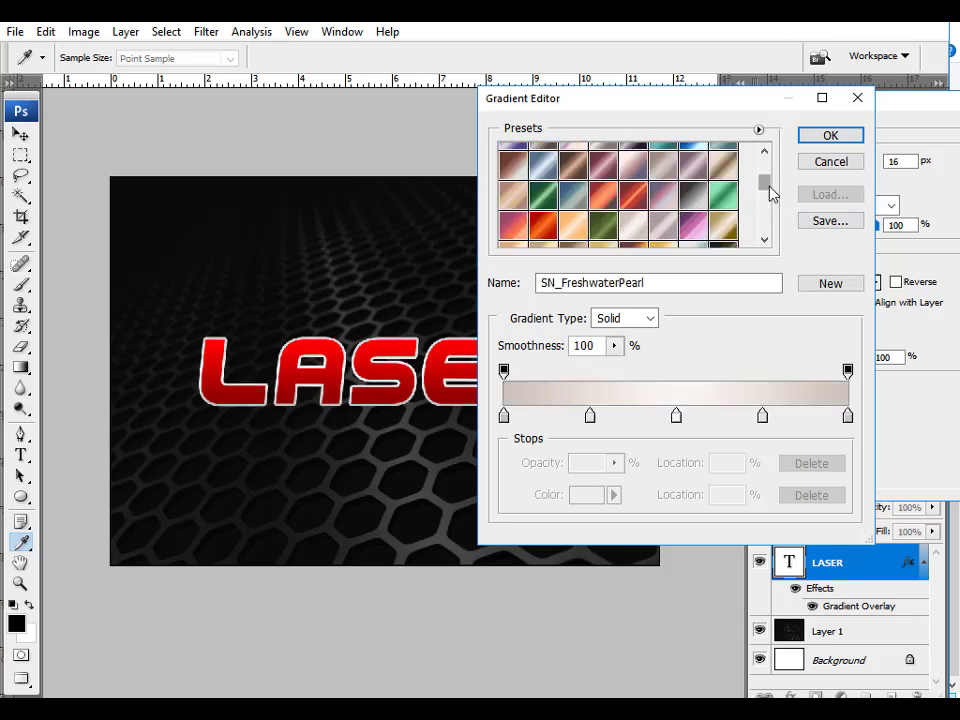
left_click_drag(770, 188, 762, 152)
left_click(580, 168)
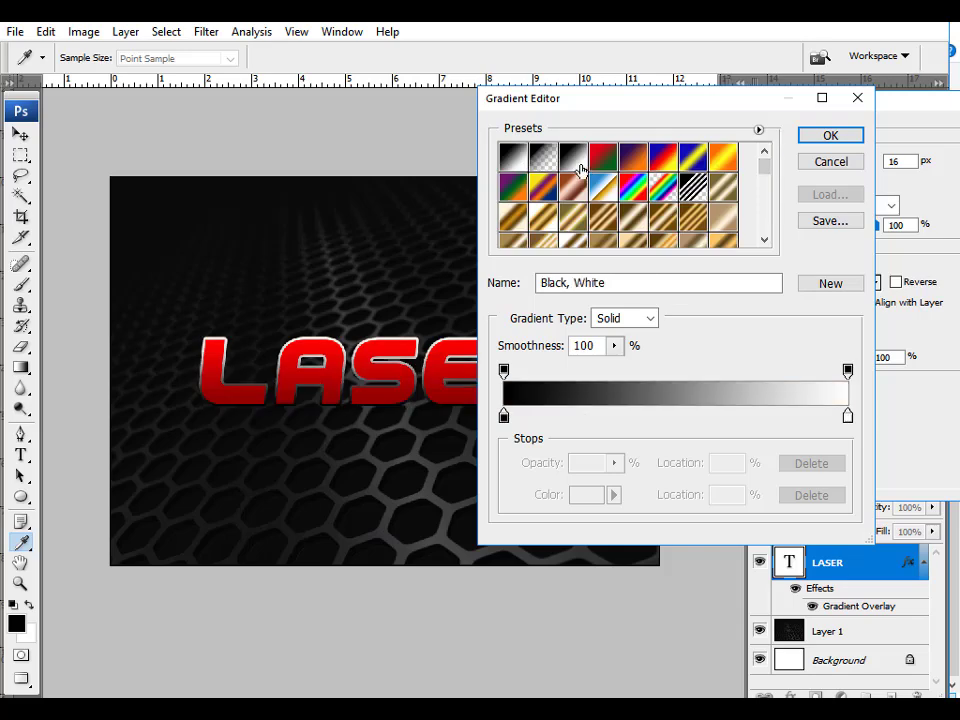
key("Return")
key("Return")
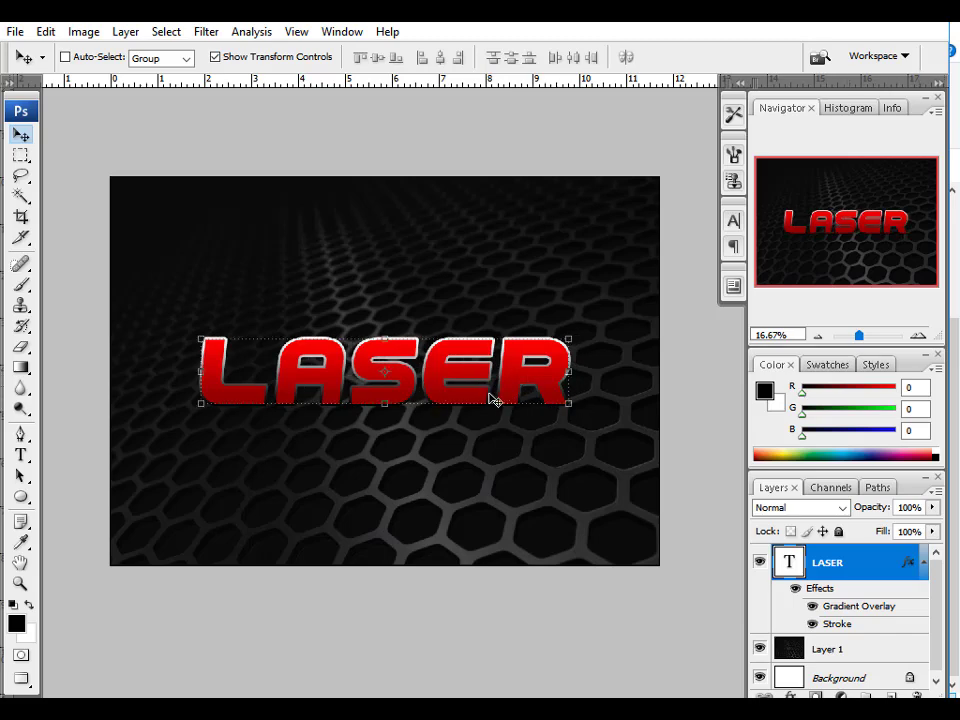
mouse_move(490, 400)
left_mouse_down()
mouse_move(489, 364)
mouse_move(481, 396)
left_mouse_up()
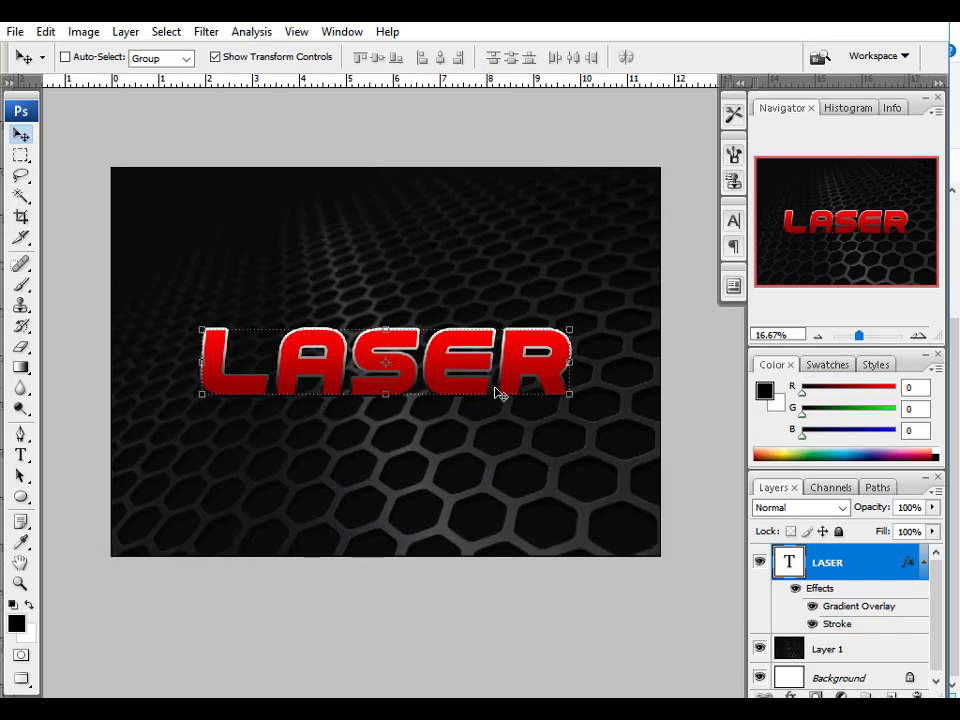
left_click(937, 488)
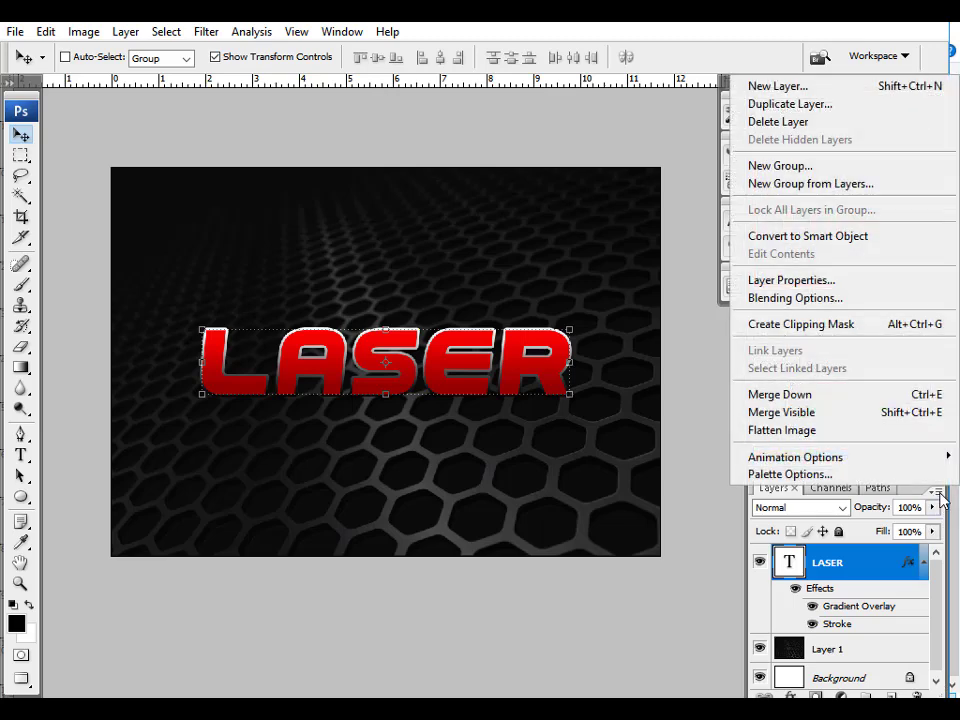
left_click(788, 87)
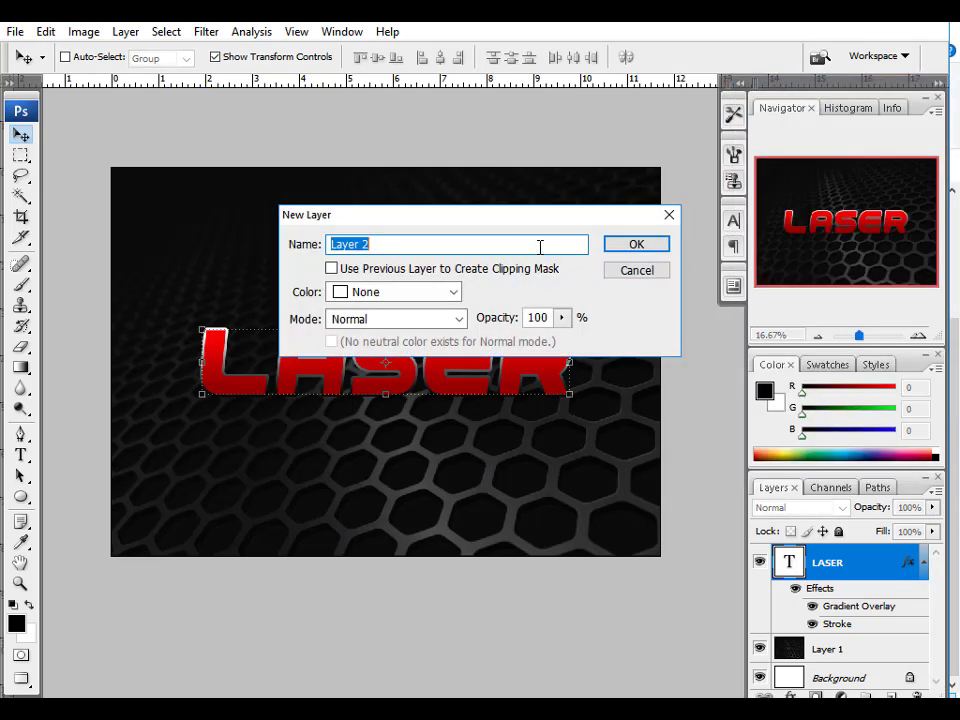
left_click(658, 250)
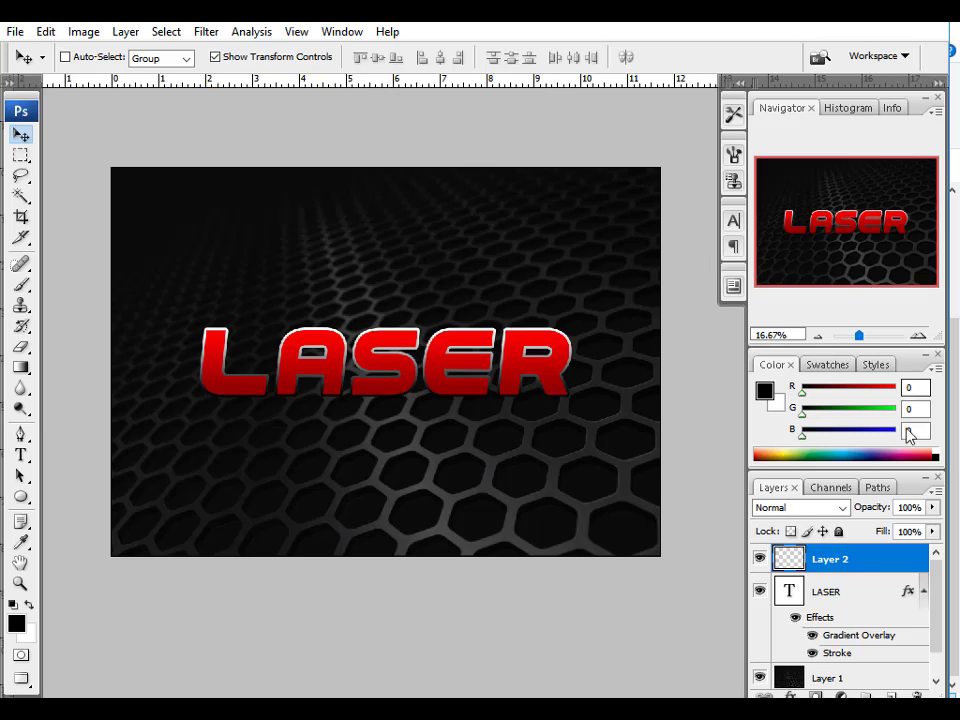
key("ctrl+z")
Step: Create a new layer named Layer 2 above the LASER text, with color None, Normal mode and 100% opacity
left_click(935, 490)
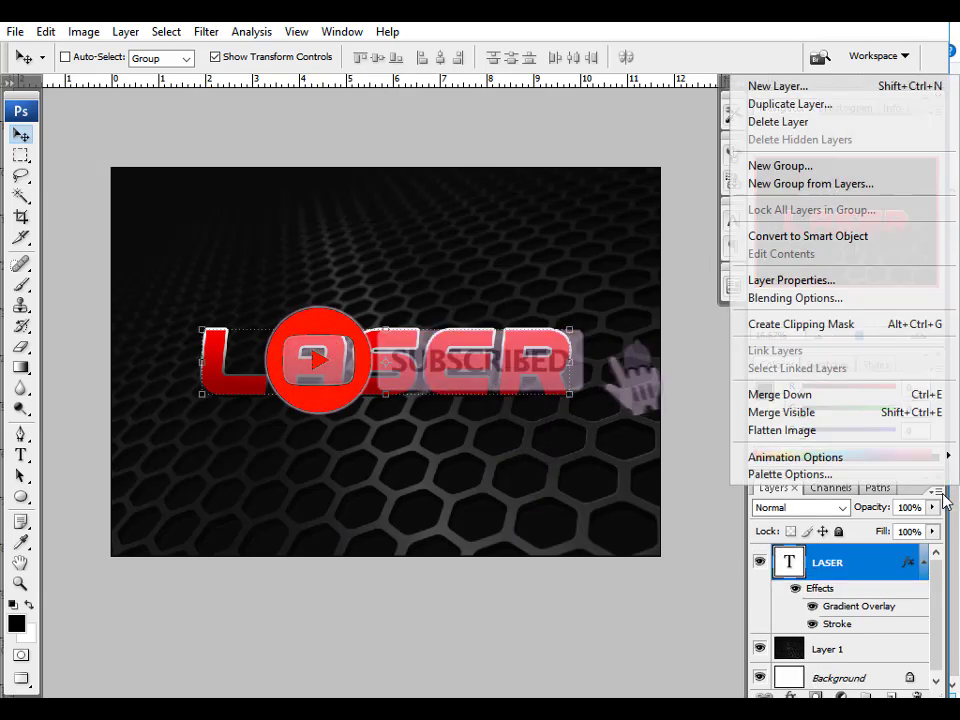
left_click(800, 90)
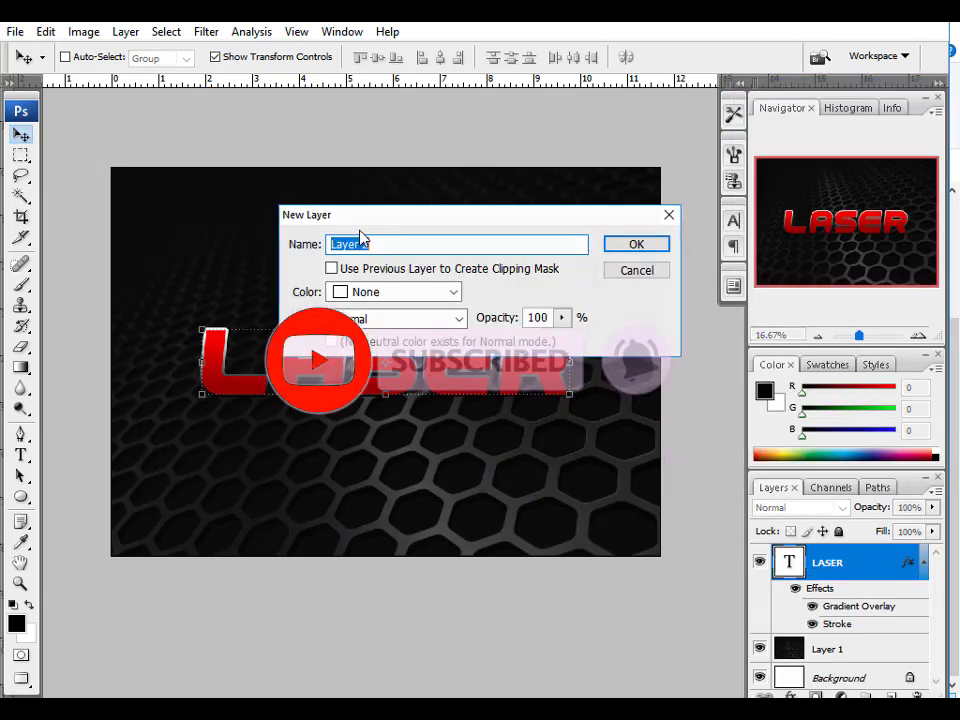
left_click(451, 292)
left_click(465, 319)
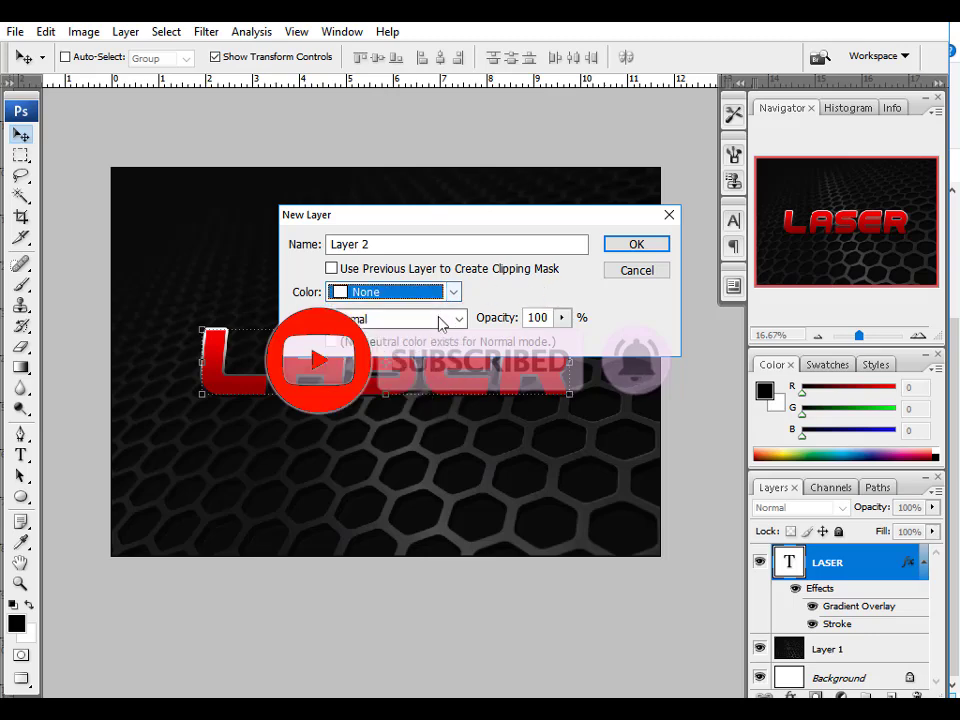
left_click(465, 320)
left_click(580, 300)
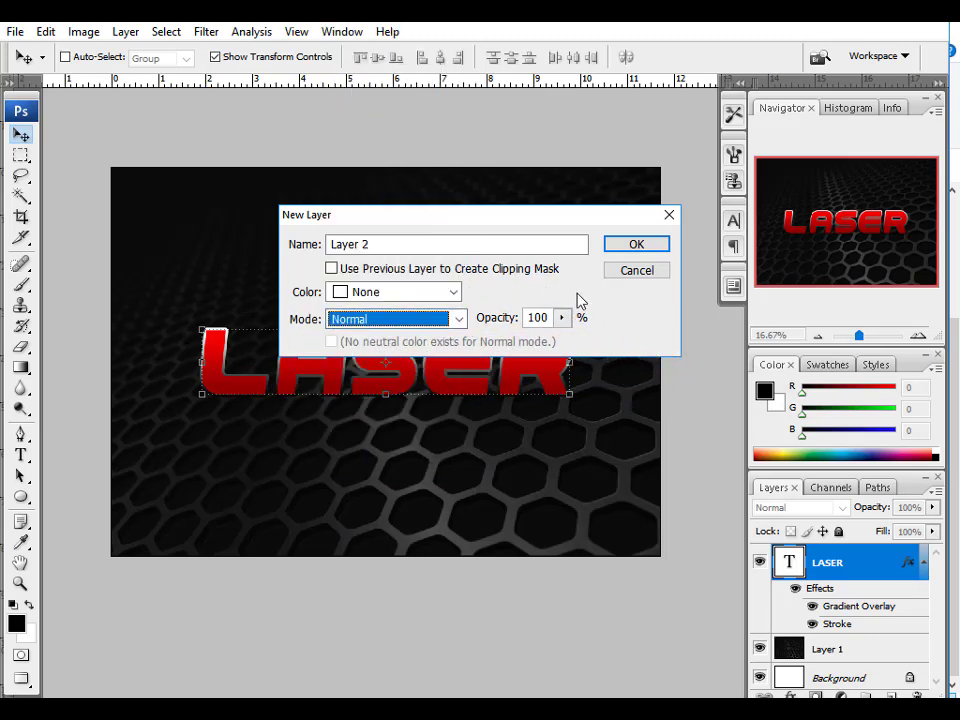
left_click(345, 292)
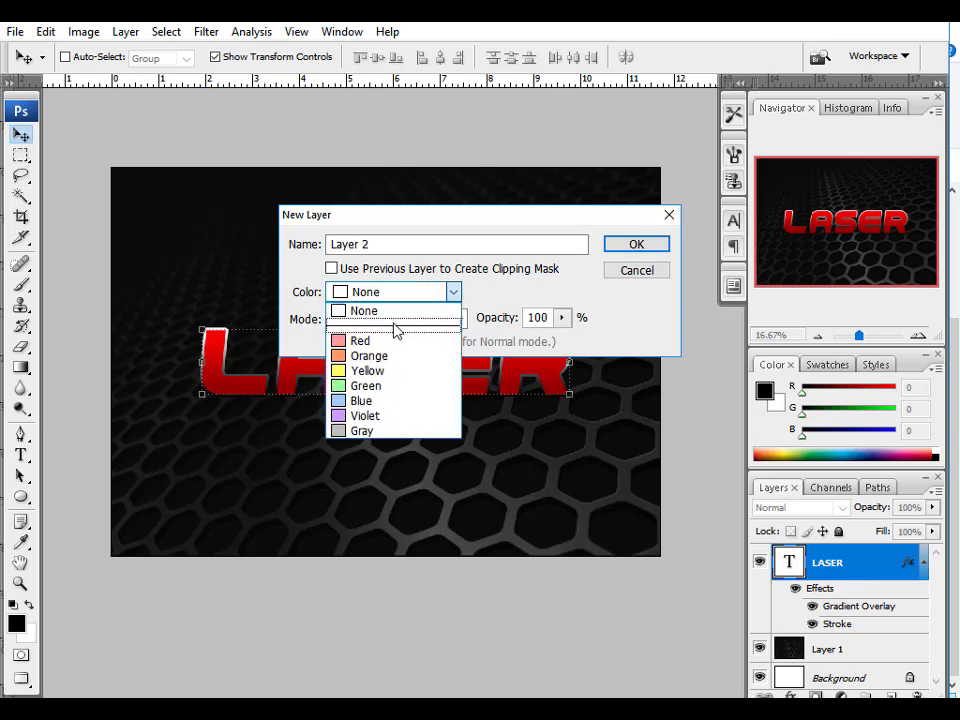
left_click(486, 302)
left_click(636, 245)
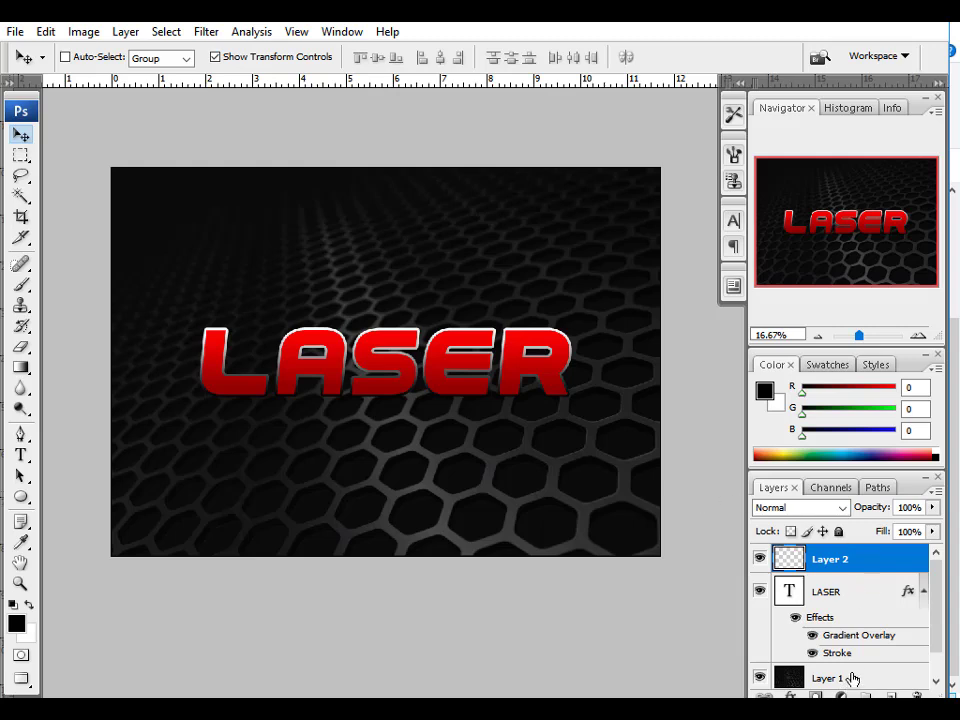
Step: Select the entire canvas and fill Layer 2 with the black foreground colour
key("ctrl+shift+n")
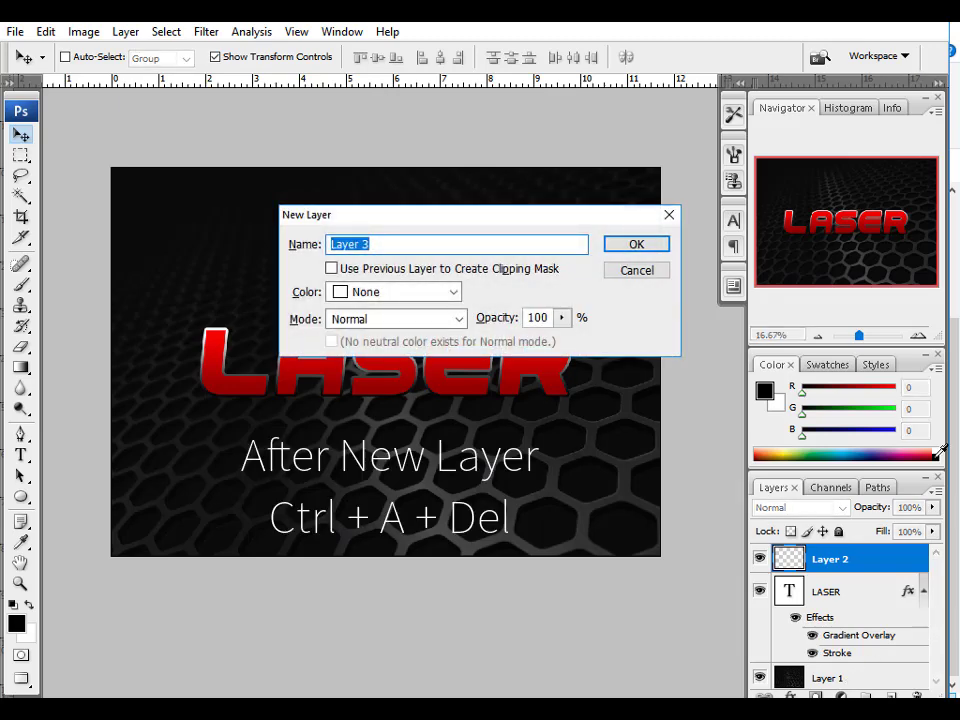
key("Escape")
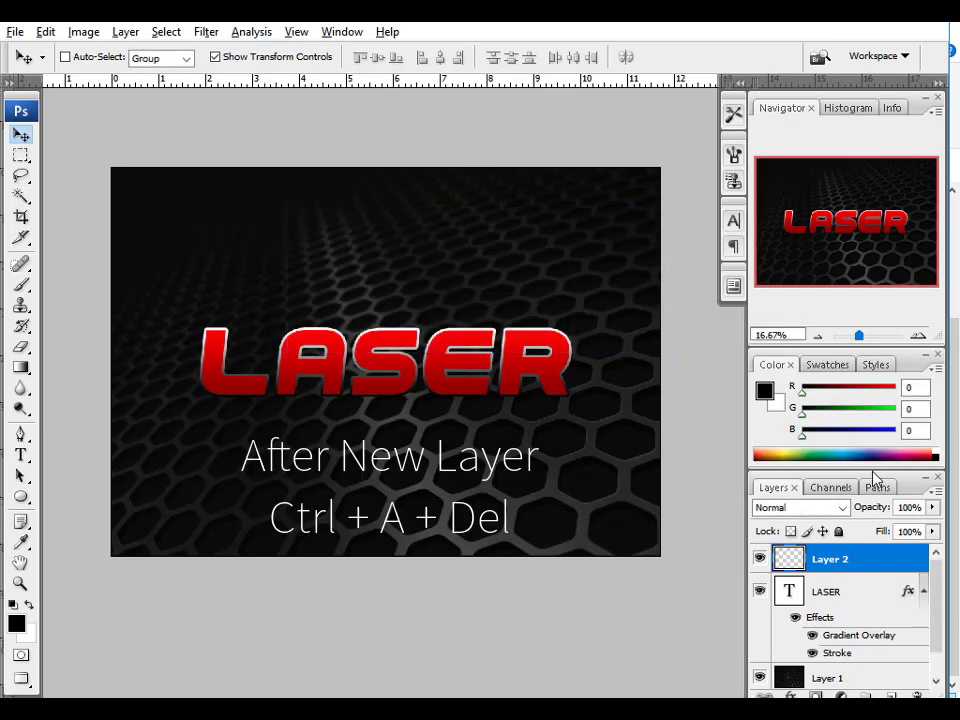
key("ctrl+a")
key("alt+Delete")
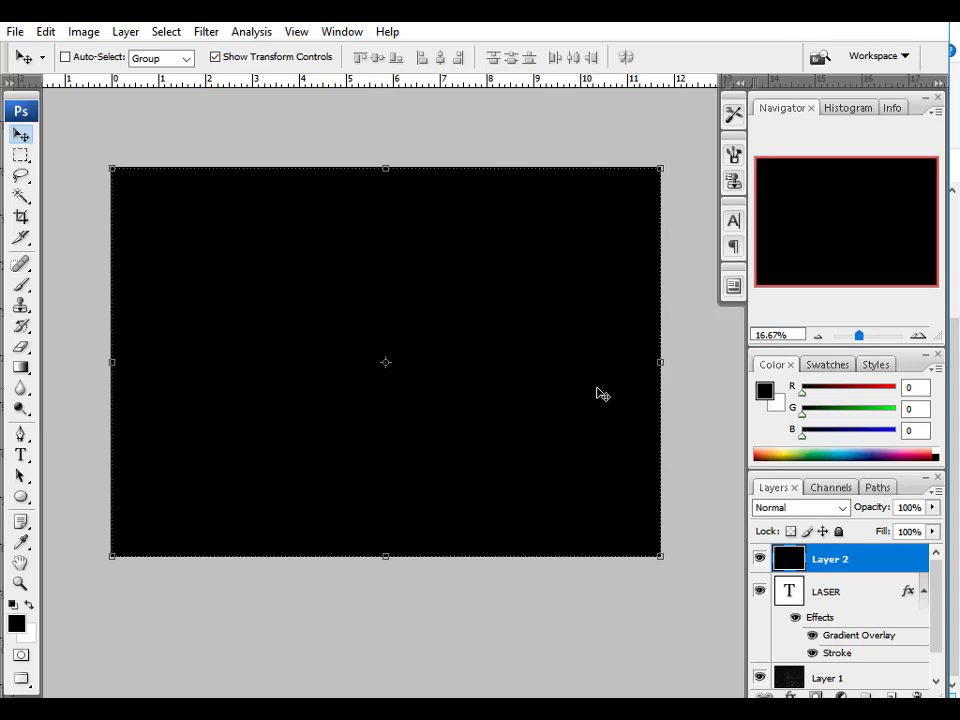
left_click_drag(503, 312, 600, 480)
key("ctrl+z")
left_click_drag(411, 303, 514, 349)
key("ctrl+z")
key("ctrl+z")
Step: Render a Lens Flare on Layer 2 with 80% brightness and the 50-300mm Zoom lens type
left_click(206, 31)
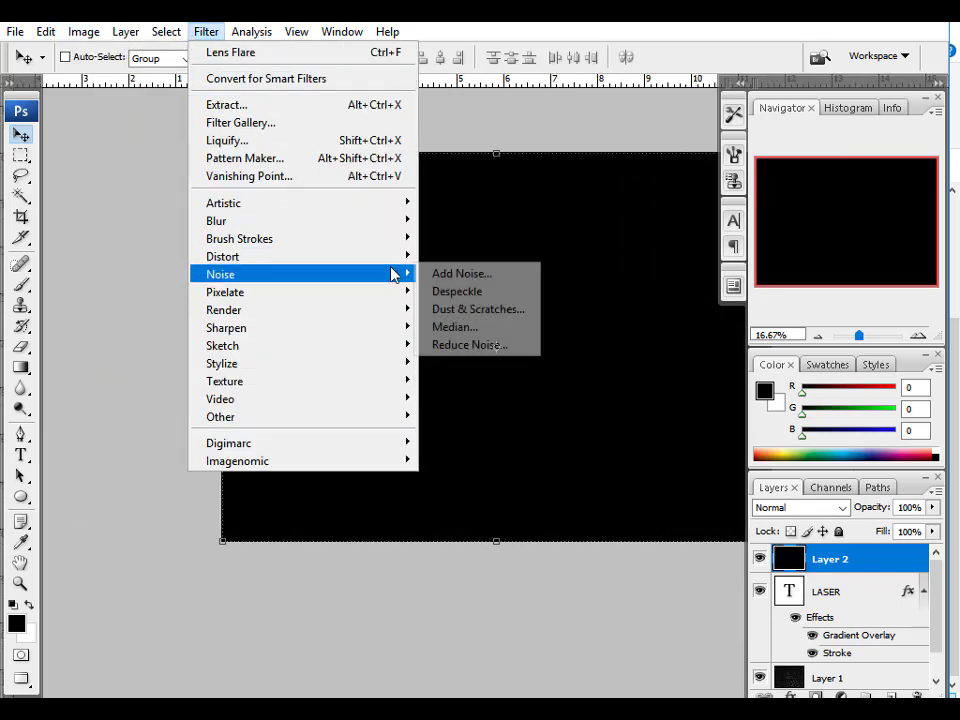
mouse_move(382, 228)
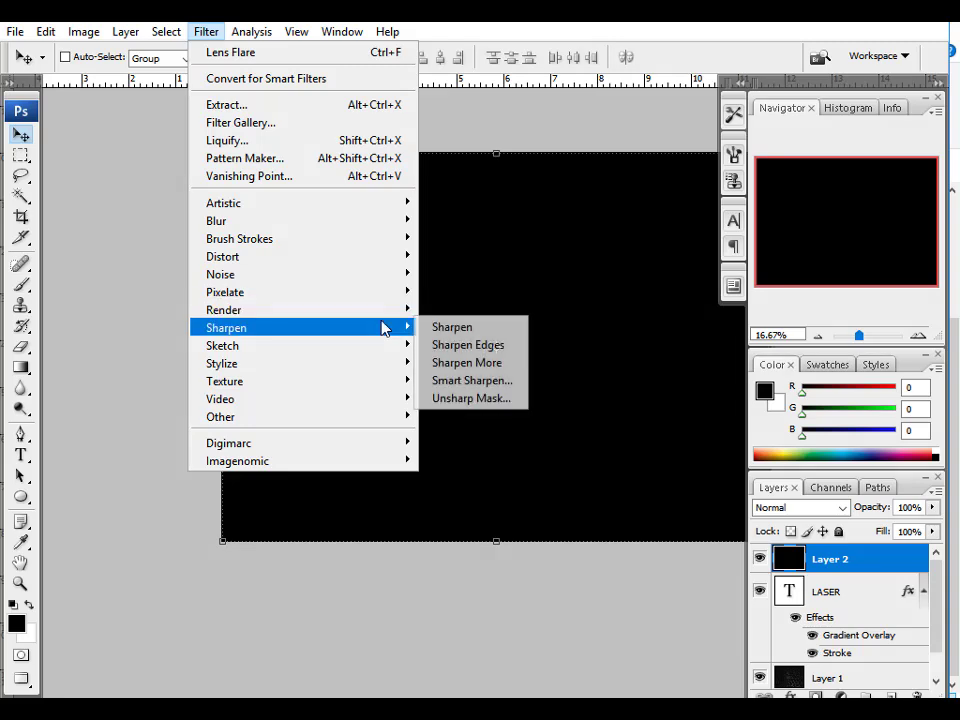
mouse_move(392, 317)
left_click(456, 363)
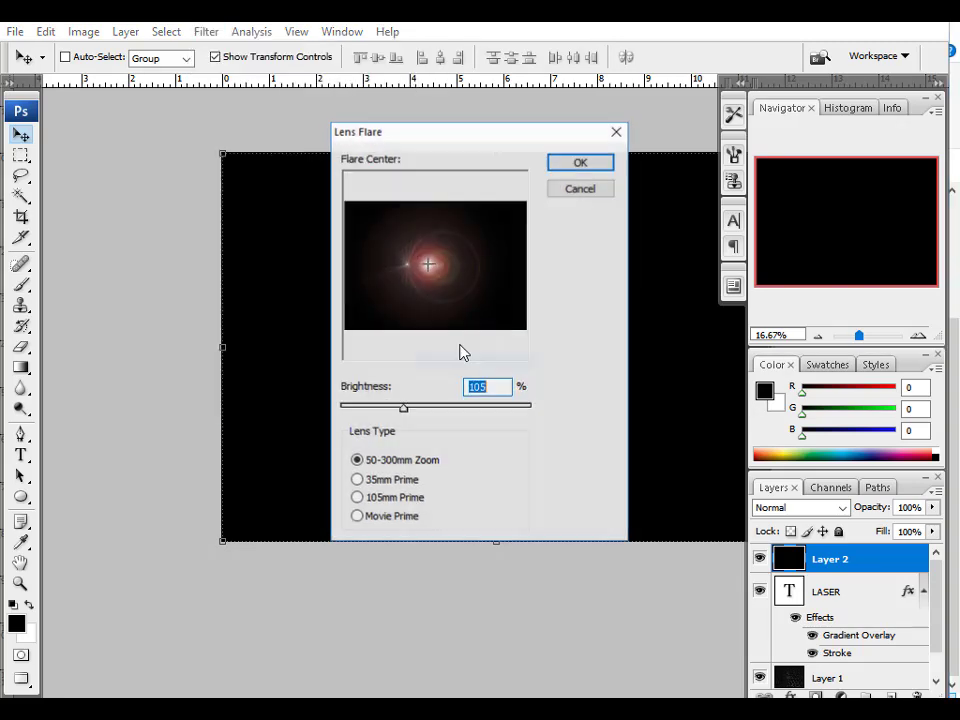
mouse_move(404, 408)
left_mouse_down()
mouse_move(356, 409)
mouse_move(391, 408)
left_mouse_up()
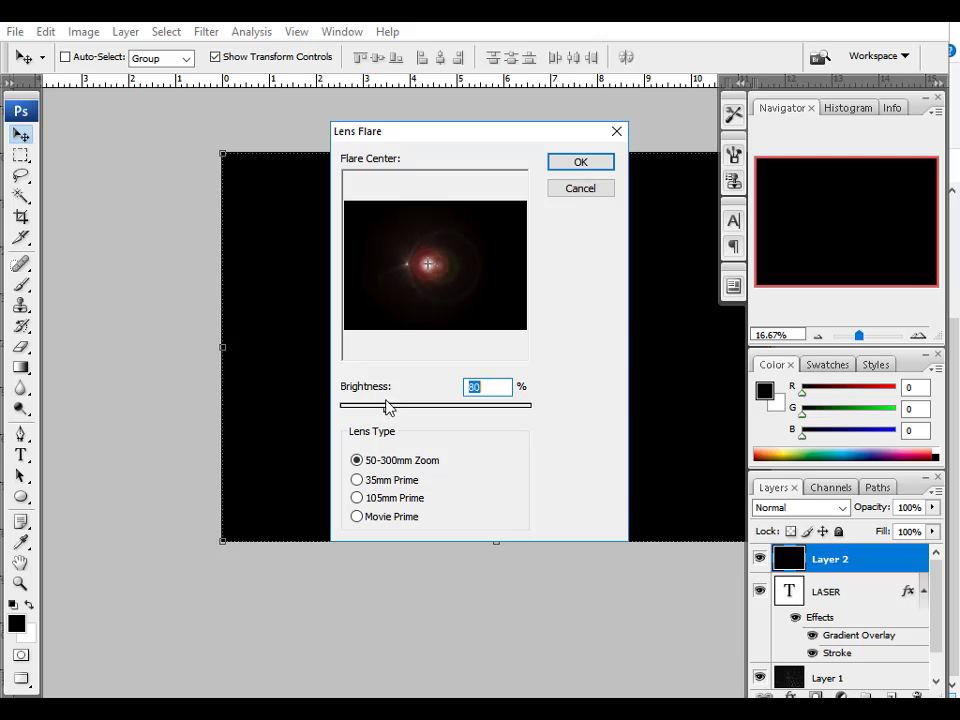
left_click(597, 158)
left_click_drag(577, 242, 467, 199)
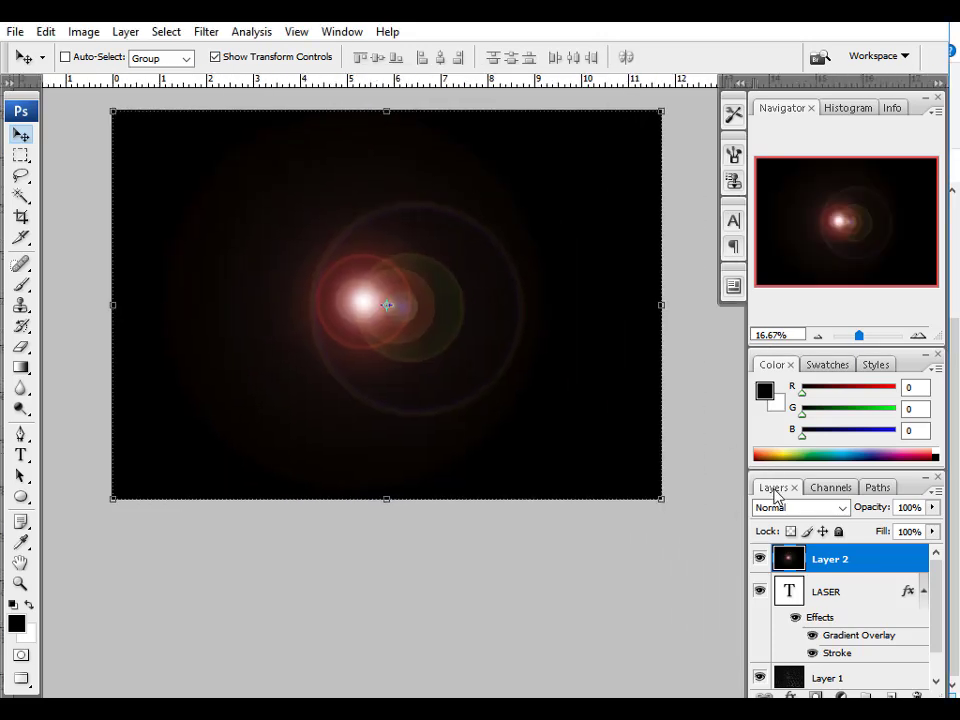
Step: Shift the flare on Layer 2 from red to blue with a negative Hue/Saturation hue value, keeping saturation at 0
left_click(84, 32)
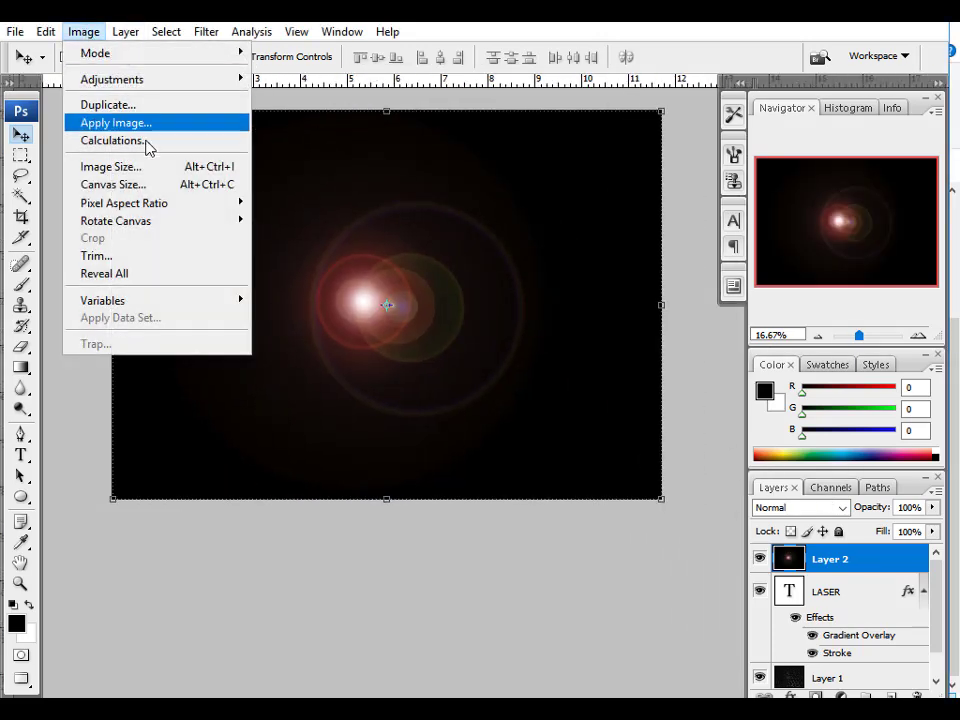
mouse_move(200, 79)
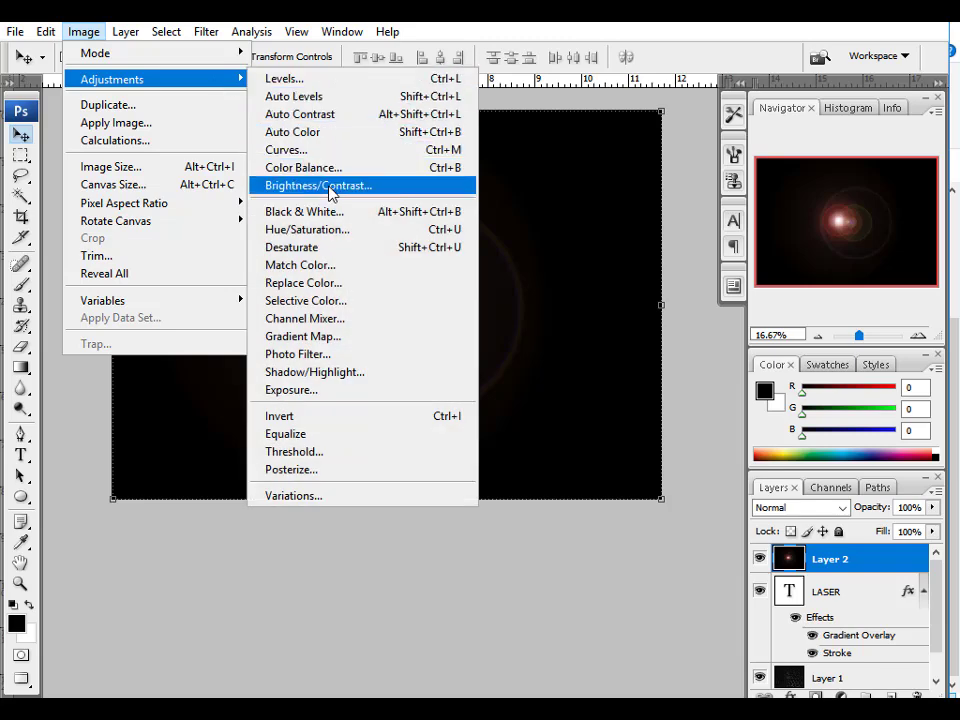
left_click(332, 230)
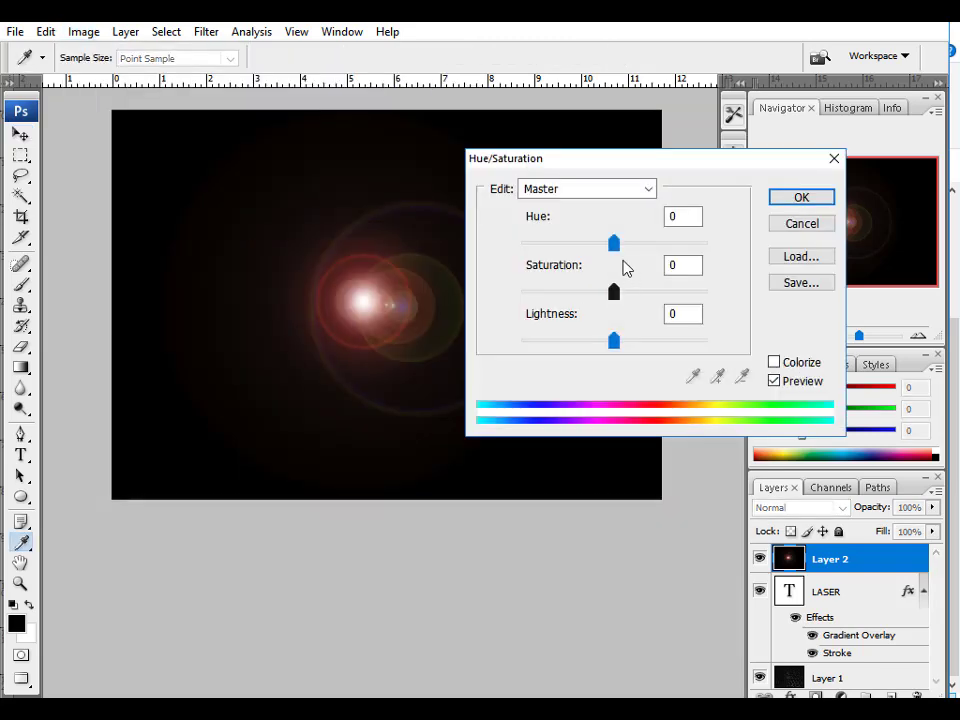
left_click_drag(606, 244, 541, 255)
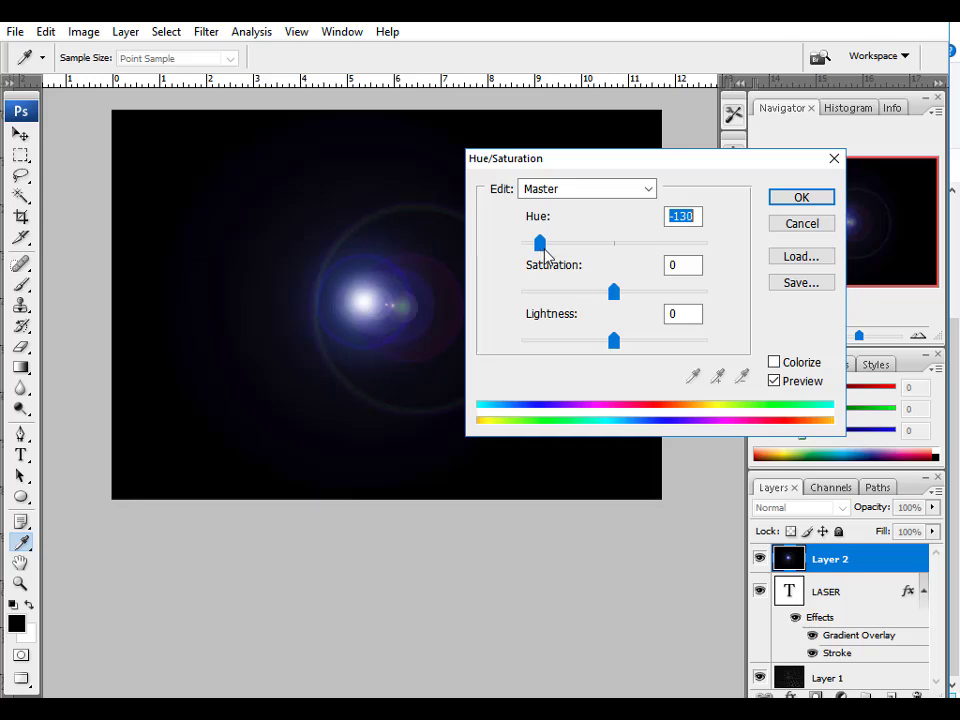
mouse_move(547, 255)
left_mouse_down()
mouse_move(518, 254)
mouse_move(541, 256)
left_mouse_up()
mouse_move(614, 291)
left_mouse_down()
mouse_move(645, 300)
mouse_move(666, 293)
mouse_move(594, 299)
mouse_move(621, 297)
left_mouse_up()
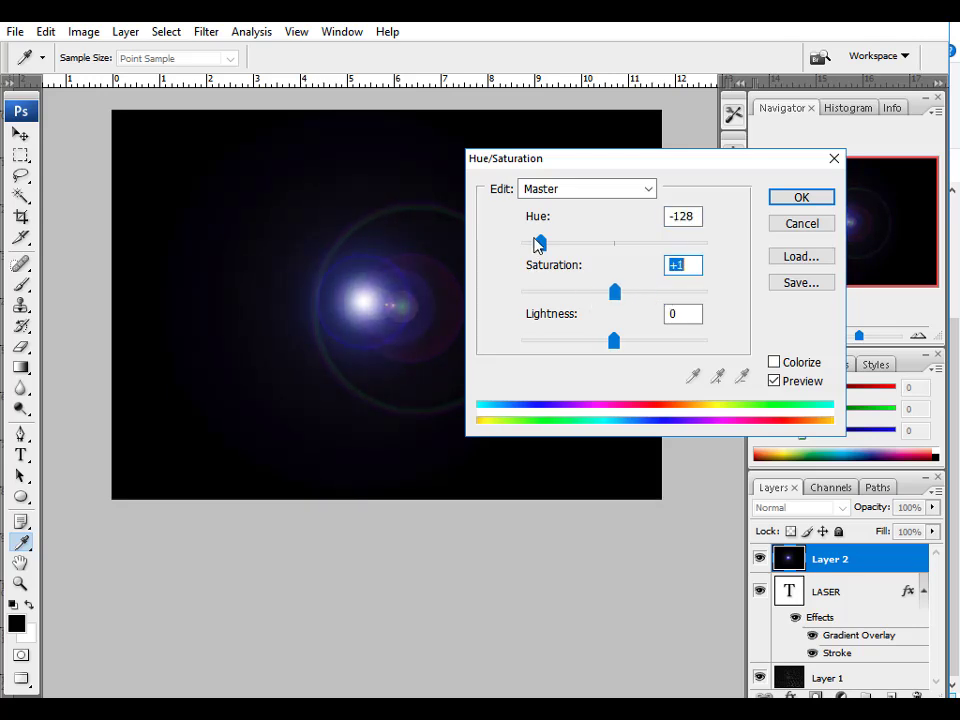
left_click_drag(541, 246, 502, 253)
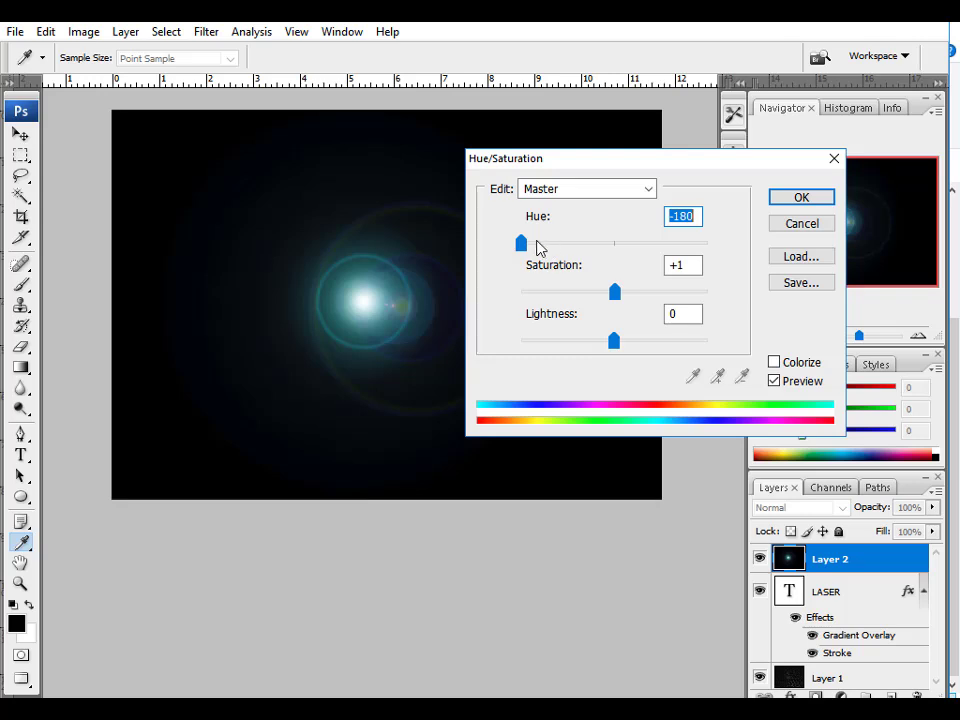
left_click_drag(628, 288, 610, 290)
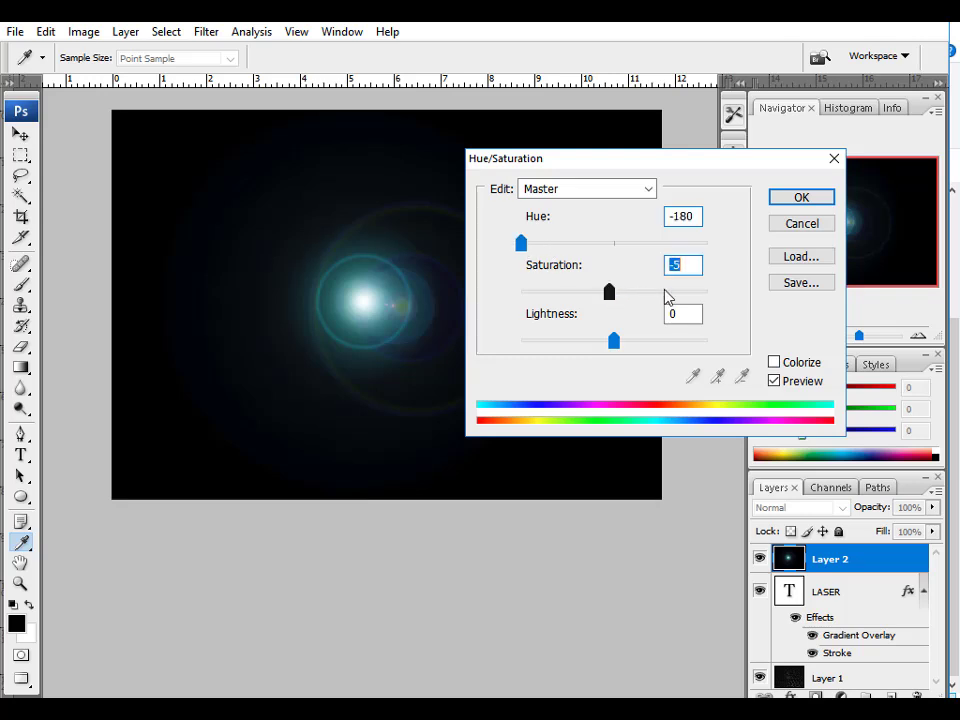
type("0")
left_click_drag(522, 246, 538, 264)
key("Return")
key("v")
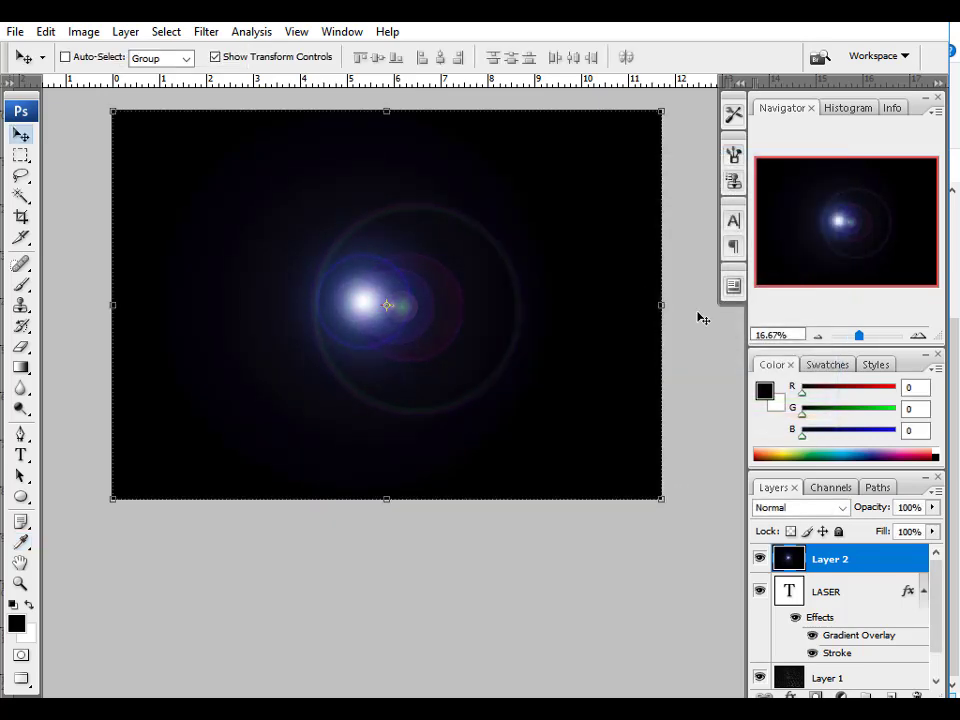
Step: Set the blend mode of Layer 2 to Screen
left_click(812, 507)
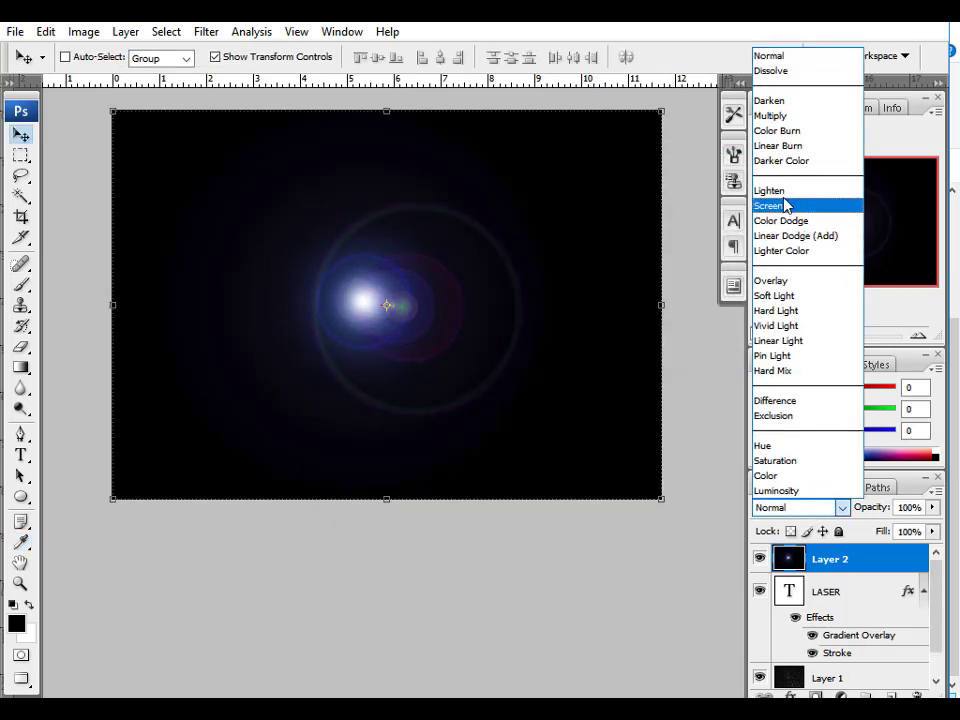
left_click(846, 205)
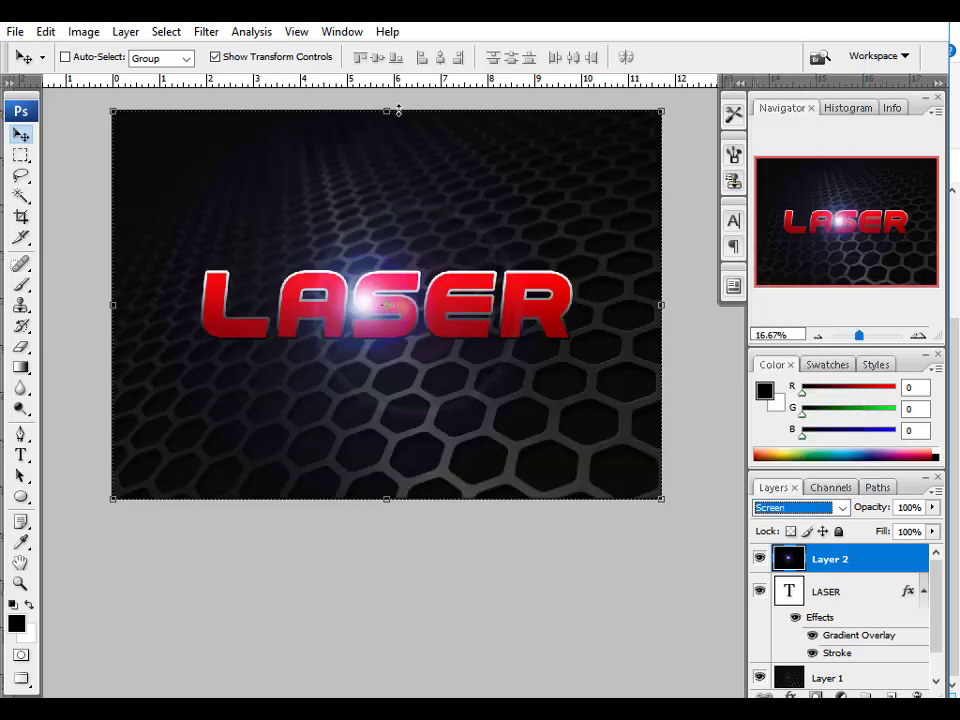
Step: Scale the Layer 2 flare to 178.3% width and 16.6% height and move it onto the base of the letter L
left_click_drag(386, 118, 386, 272)
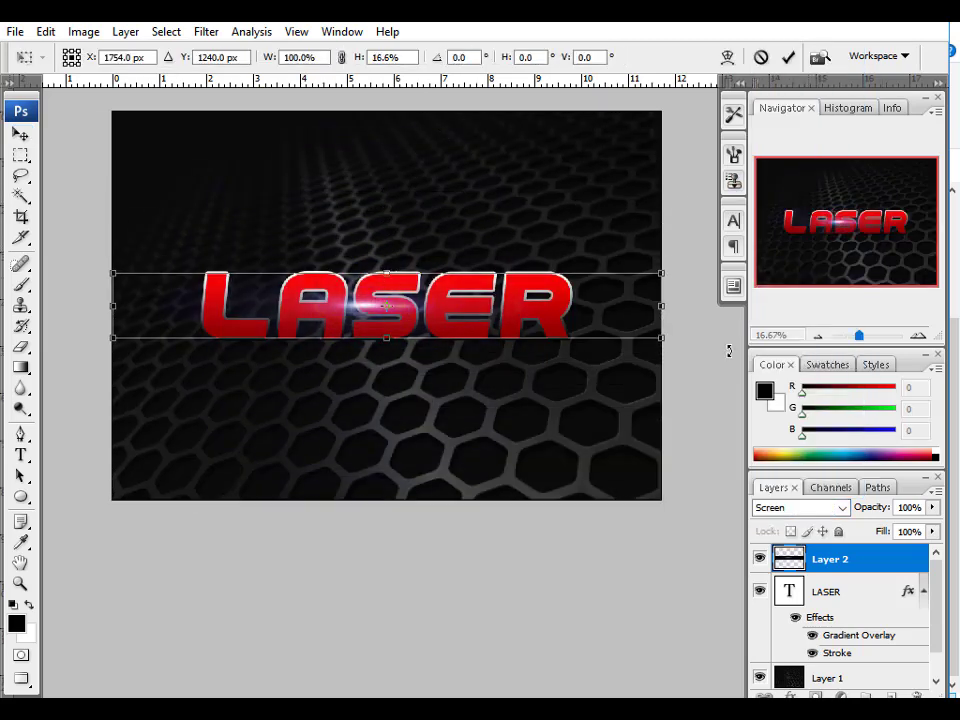
left_click_drag(661, 307, 876, 307)
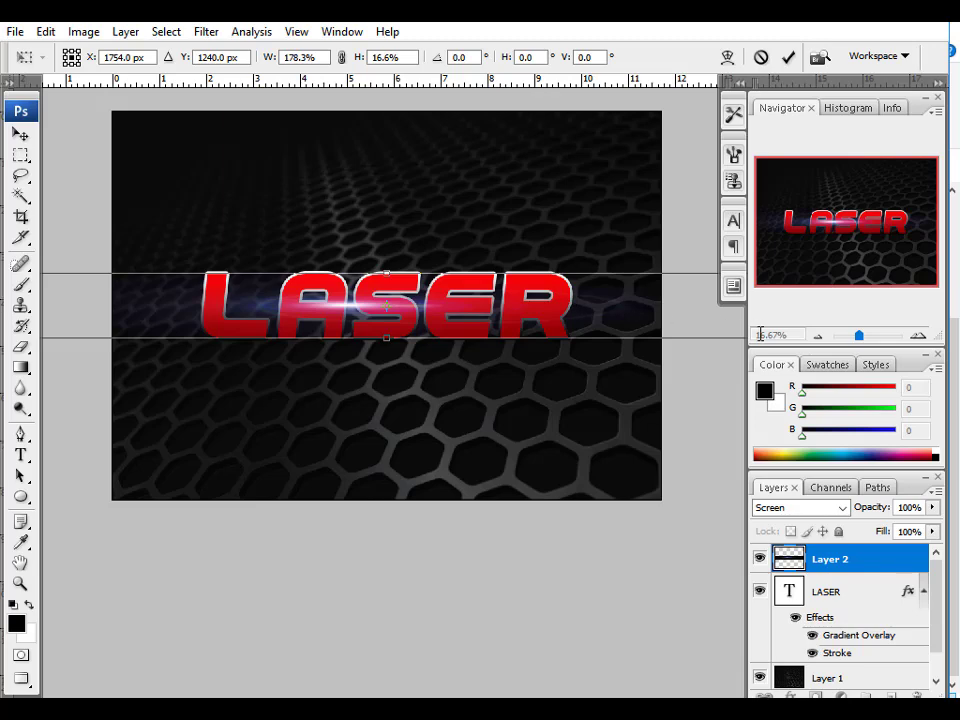
left_click_drag(543, 316, 454, 336)
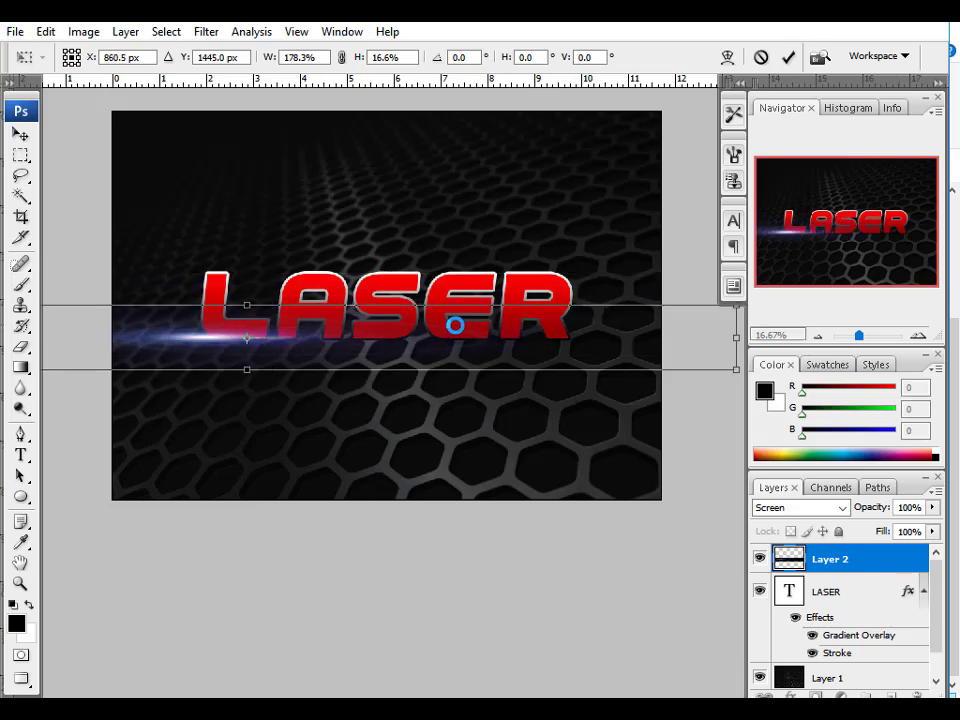
key("Return")
key("ctrl+minus")
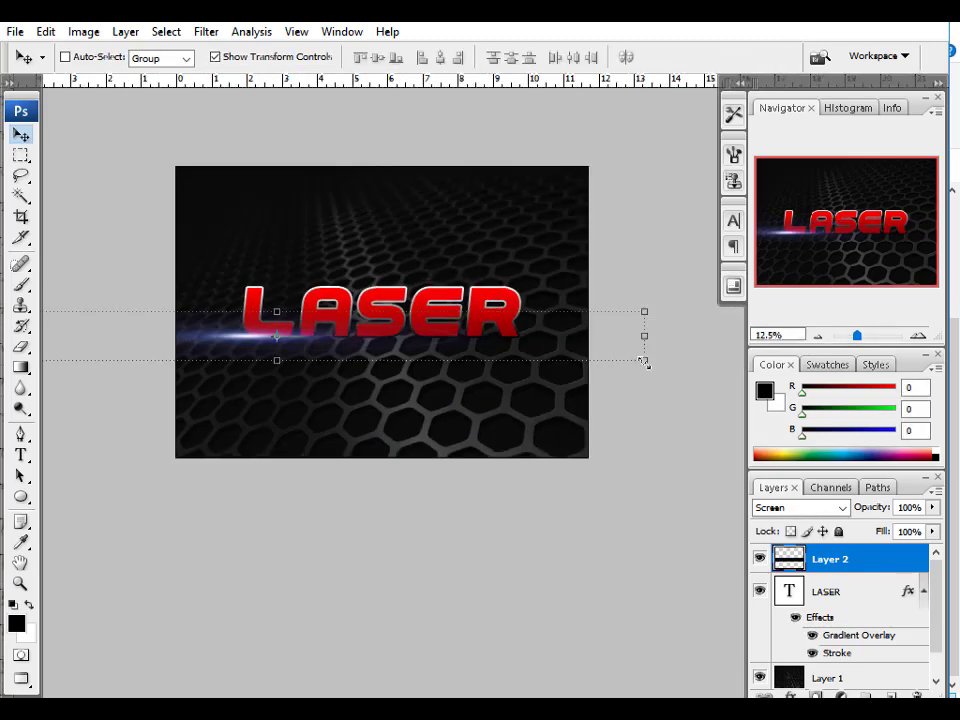
Step: Scale the streak to 149.6% width and 65% height, and duplicate it to the base of the R and the upper edge of the text
left_click_drag(644, 362, 831, 354)
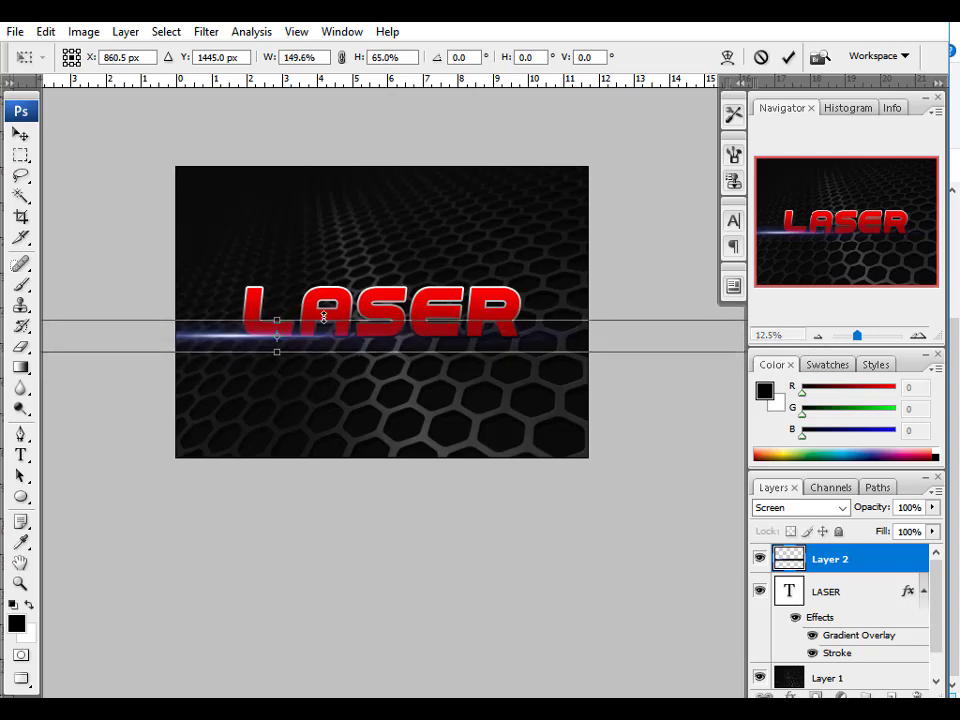
key("Return")
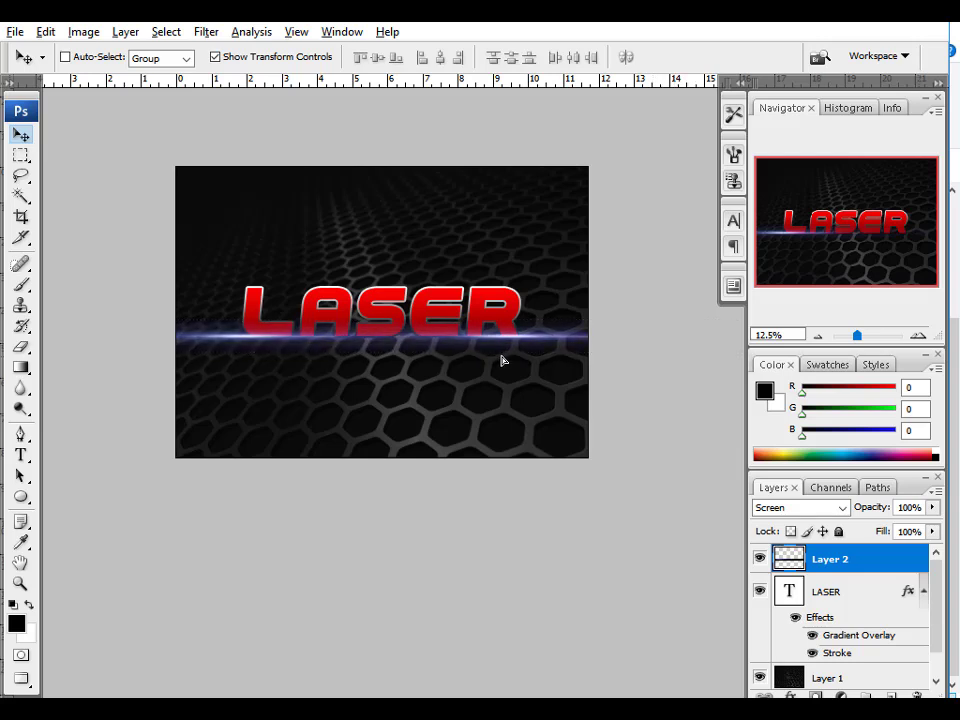
mouse_move(521, 355)
left_mouse_down()
mouse_move(472, 320)
mouse_move(394, 292)
left_mouse_up()
left_click(392, 316, "ctrl")
left_click(392, 316, "ctrl")
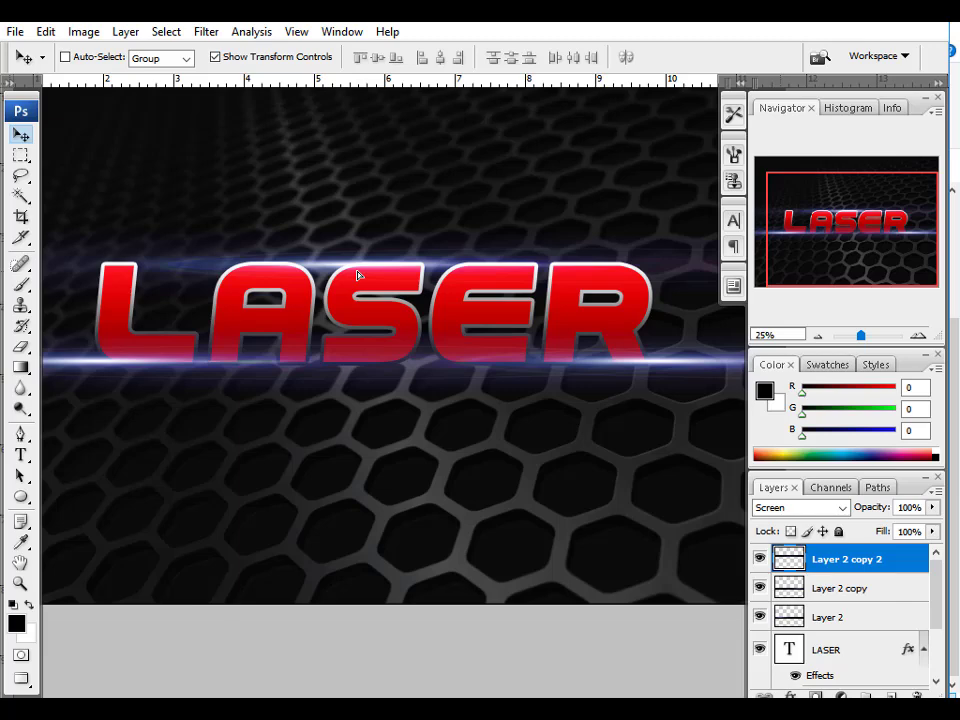
mouse_move(357, 276)
left_mouse_down()
mouse_move(252, 277)
mouse_move(369, 279)
left_mouse_up()
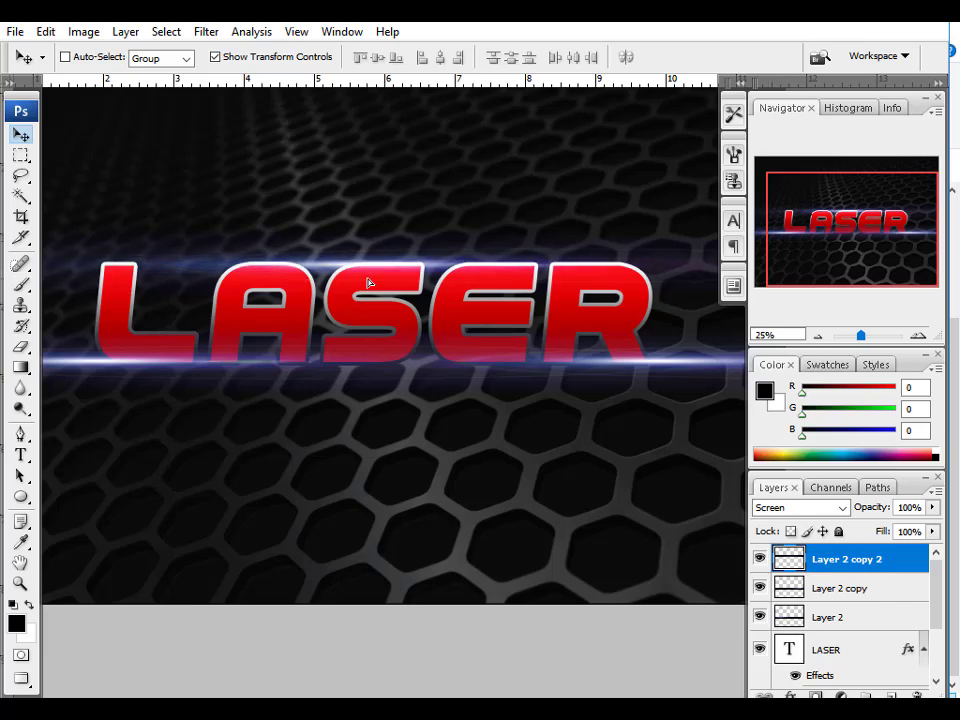
left_click(361, 337, "ctrl+alt")
left_click(395, 335, "ctrl+alt")
left_click_drag(400, 307, 400, 305)
left_click(378, 348, "ctrl")
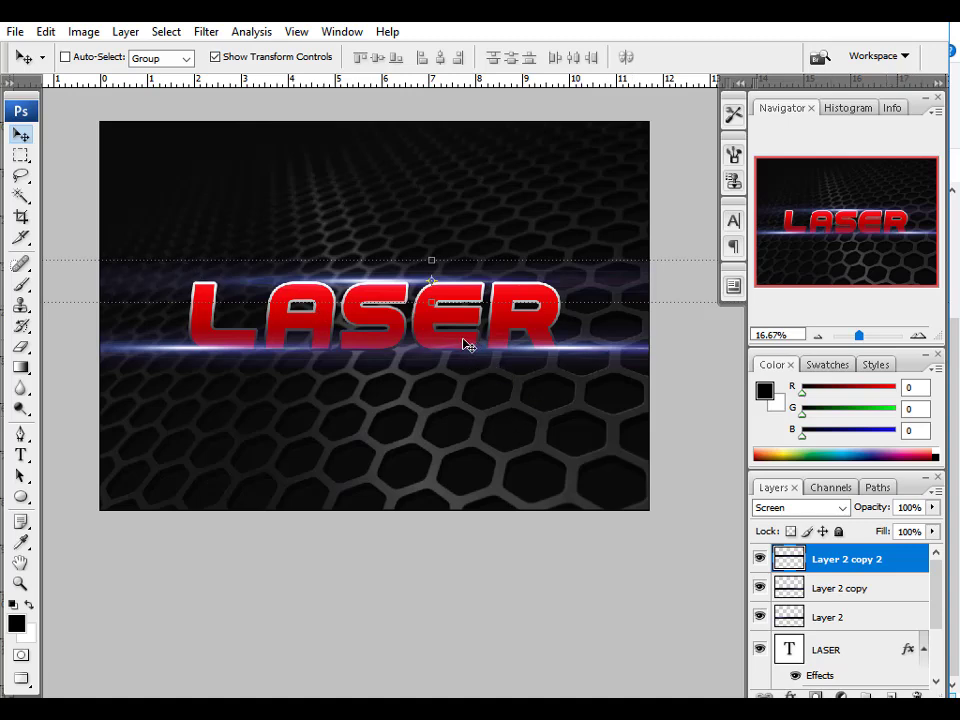
Step: Inspect the streak layers and the LASER text layer, checking how the light sits along the letters' edges
left_click(857, 590)
left_click(845, 614)
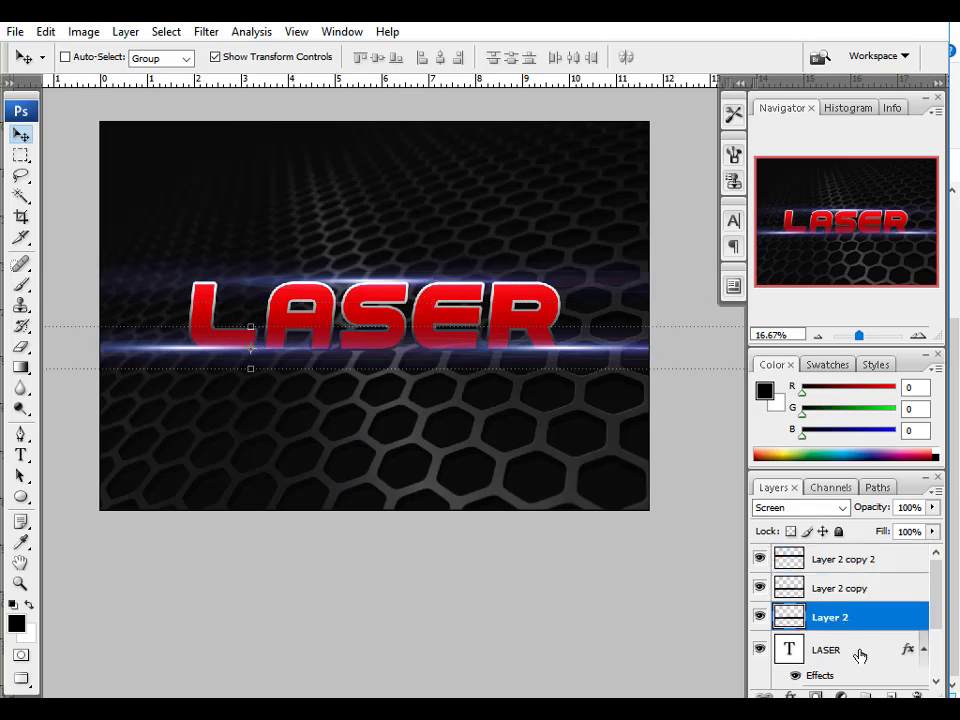
left_click(859, 650)
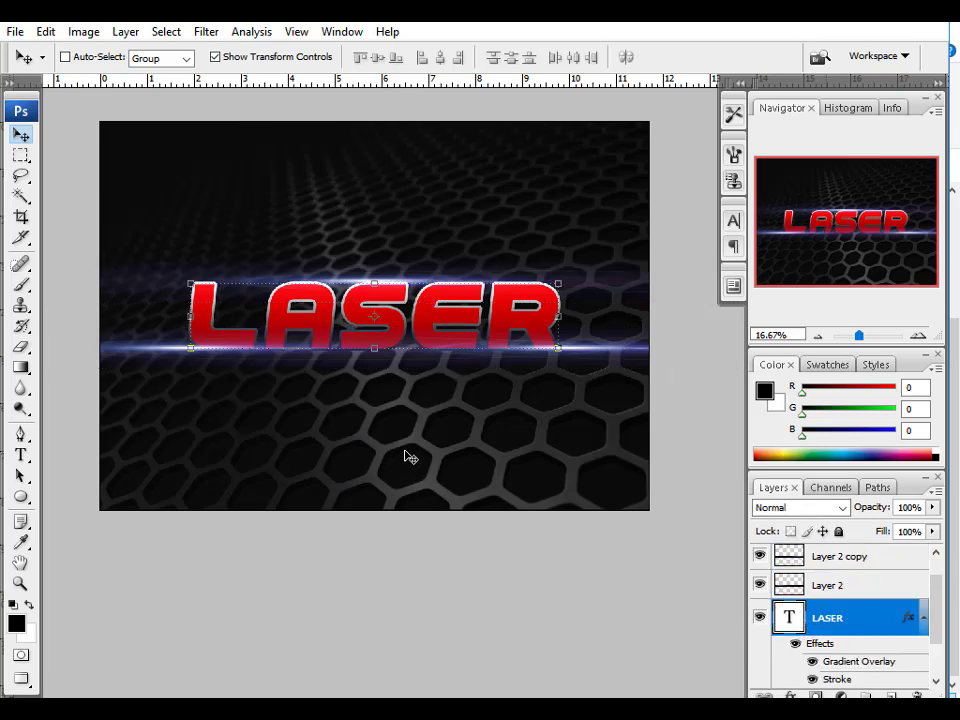
scroll(307, 310, "up", 2)
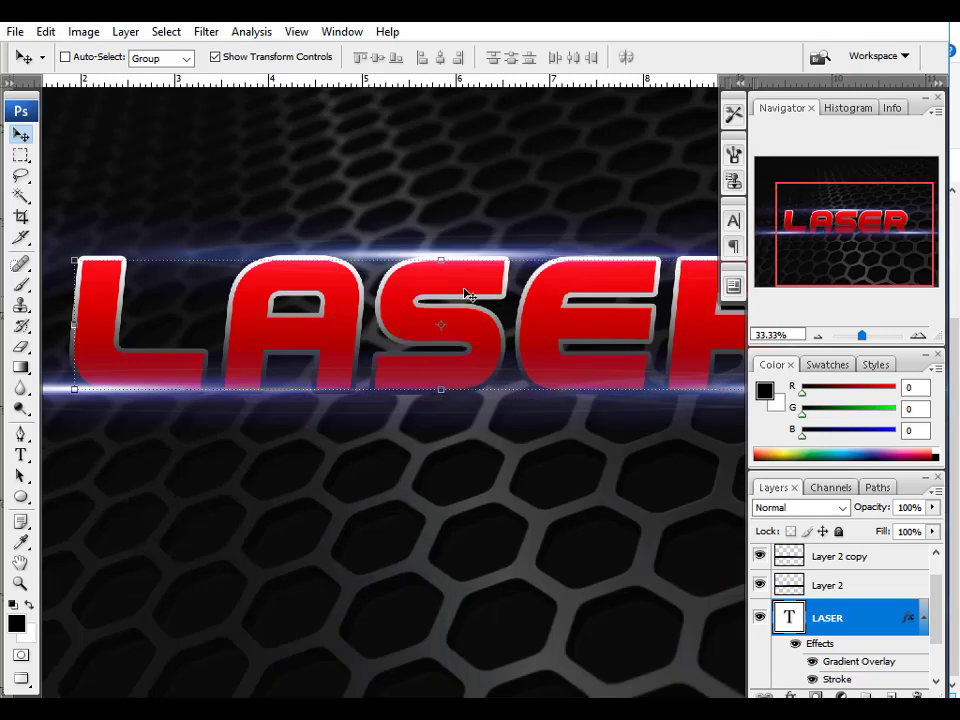
scroll(539, 285, "down", 3)
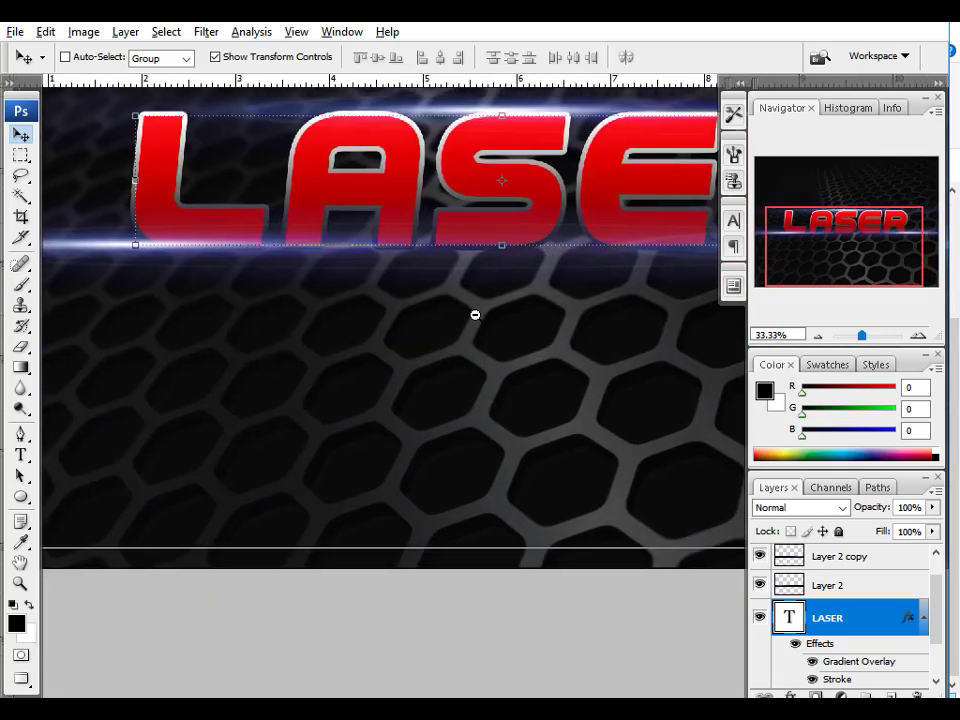
scroll(475, 315, "down", 2)
left_click_drag(475, 315, 411, 390)
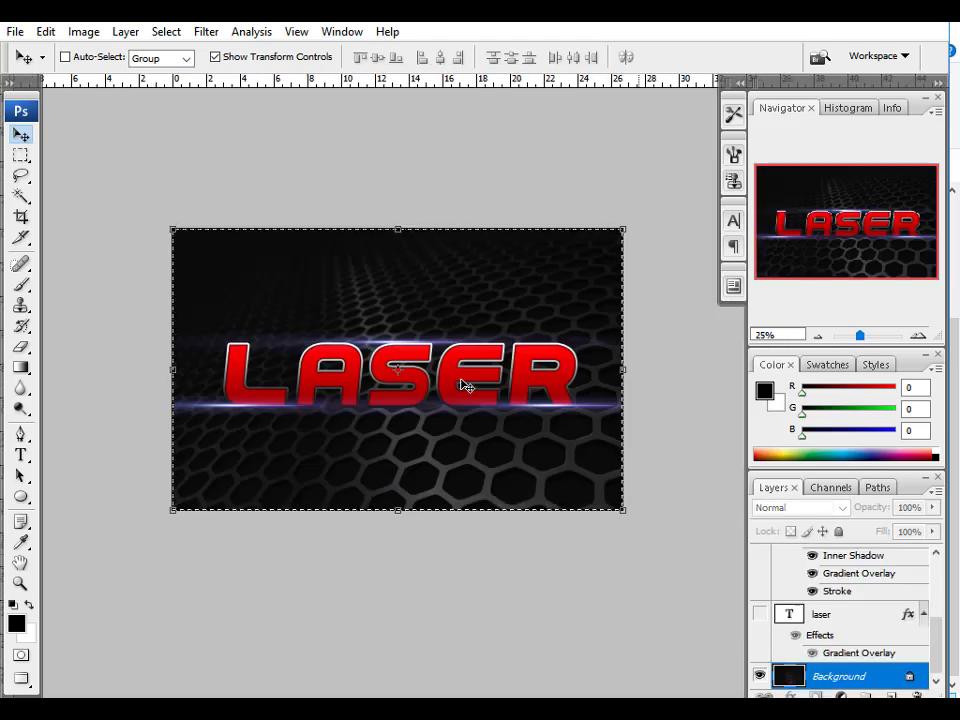
Step: Undo the streak copies and scaling to restore the single full-size flare on Layer 2
left_click_drag(260, 297, 383, 445)
left_click(471, 428, "alt")
left_click(471, 428, "alt")
left_click(471, 428, "alt")
left_click(578, 454, "alt")
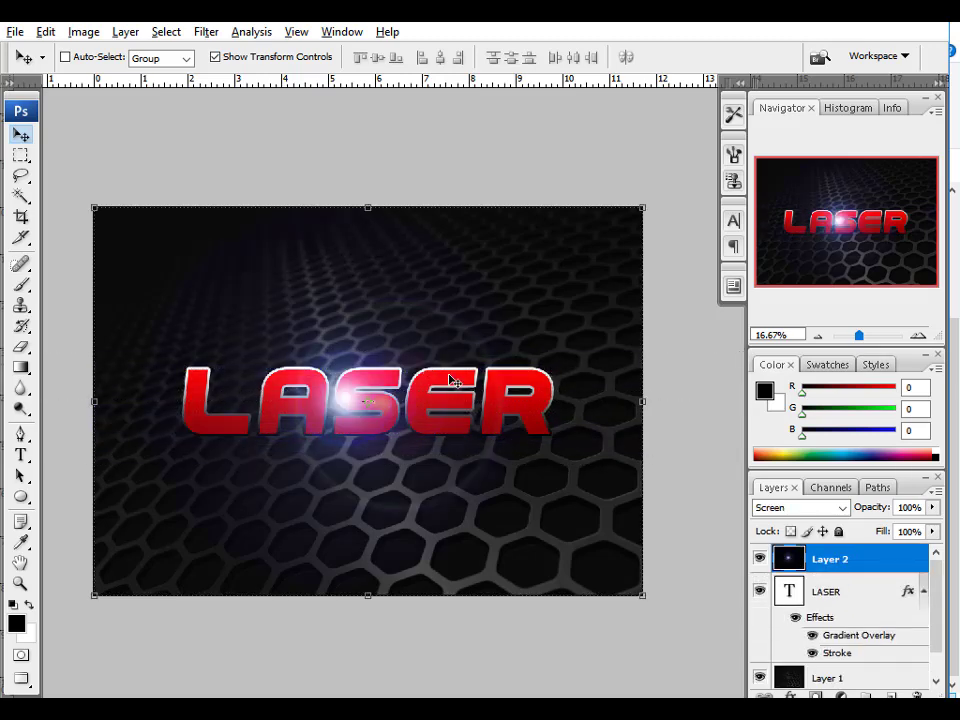
Step: Scale the Layer 2 flare to 145.6% width and 9% height and move the streak to the base of the letter L
key("ctrl+minus")
key("ctrl+t")
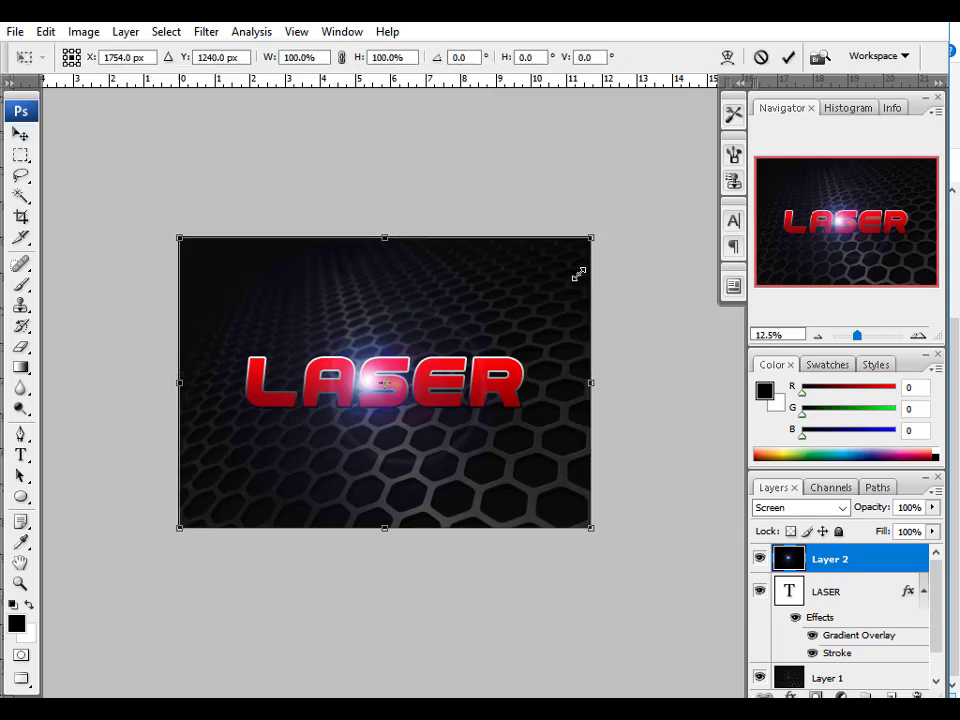
left_click_drag(592, 237, 688, 368)
double_click(429, 381)
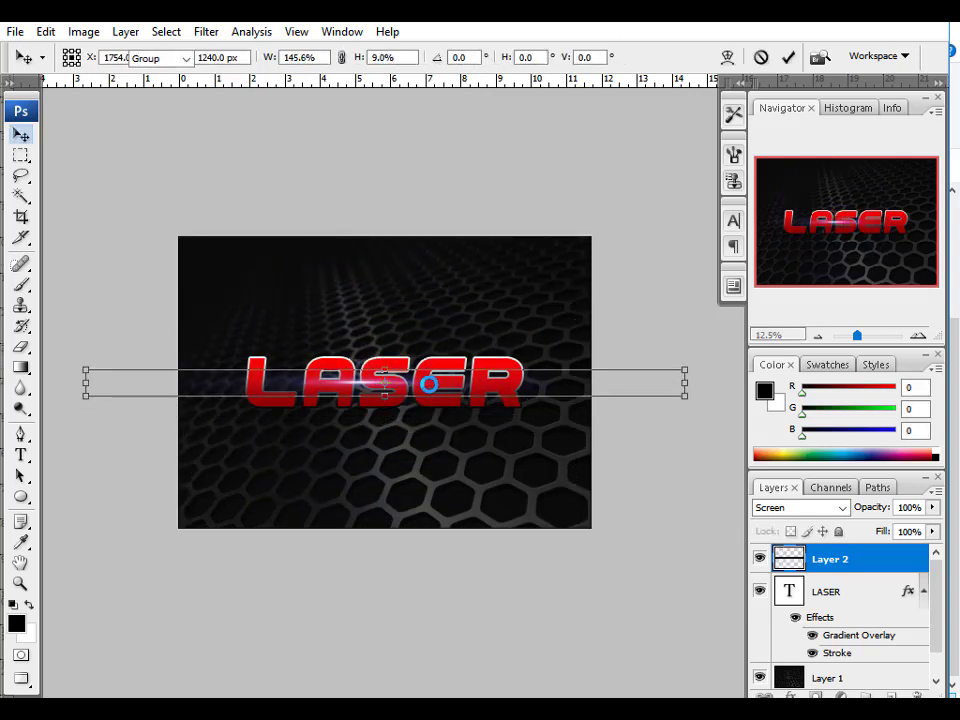
left_click_drag(435, 392, 355, 417)
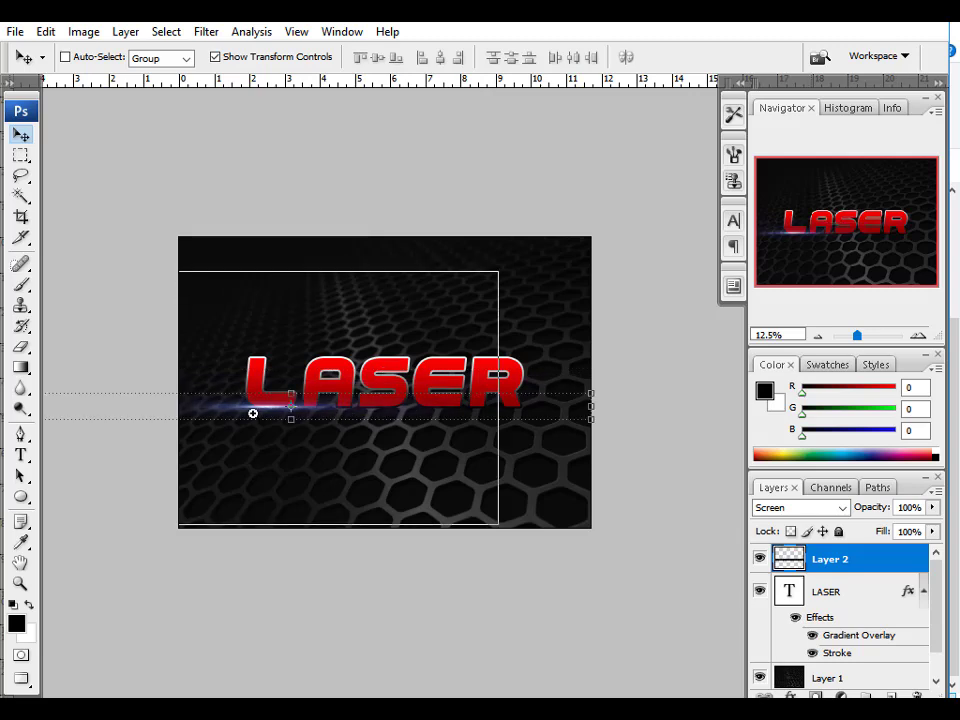
Step: Duplicate the streak layer twice, placing one copy along the base of the R and the other along the top of the S
key("ctrl+plus")
mouse_move(268, 416)
left_mouse_down()
mouse_move(300, 407)
mouse_move(280, 409)
mouse_move(538, 422)
mouse_move(552, 406)
mouse_move(432, 345)
left_mouse_up()
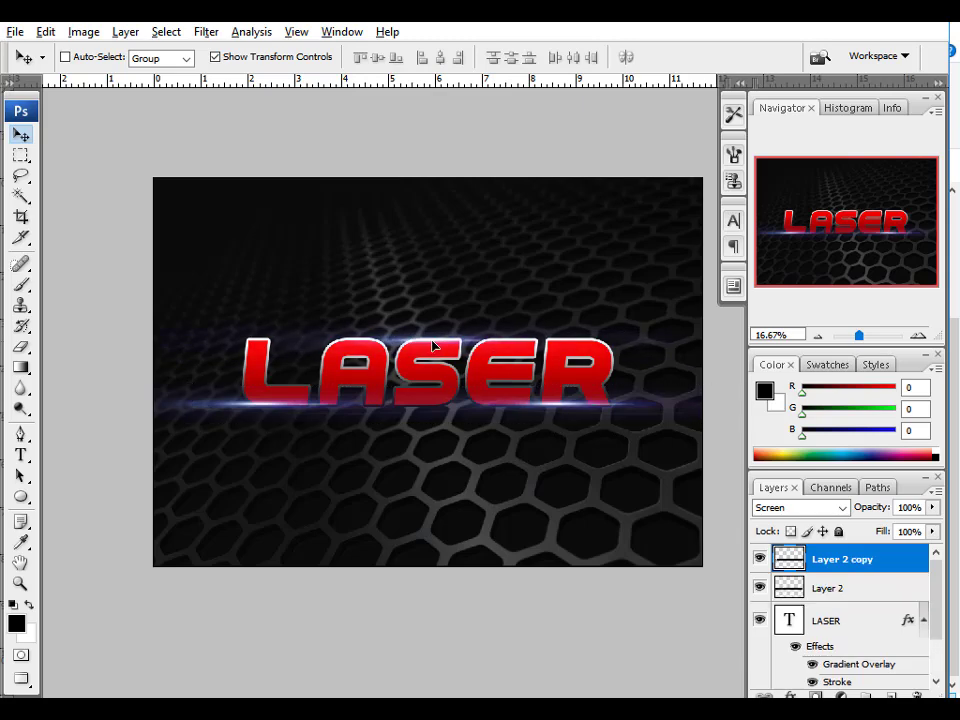
key("ctrl+j")
key("ctrl+minus")
left_click(22, 157)
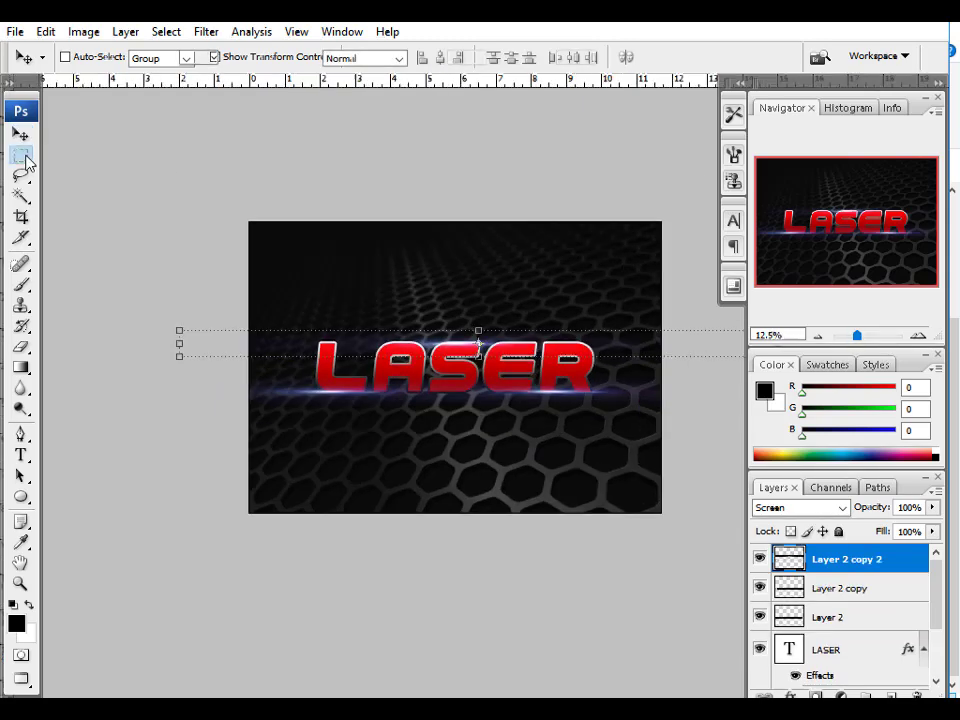
Step: Examine the blue light streaks on the LASER letters close up and in the full composition
scroll(457, 390, "up", 2)
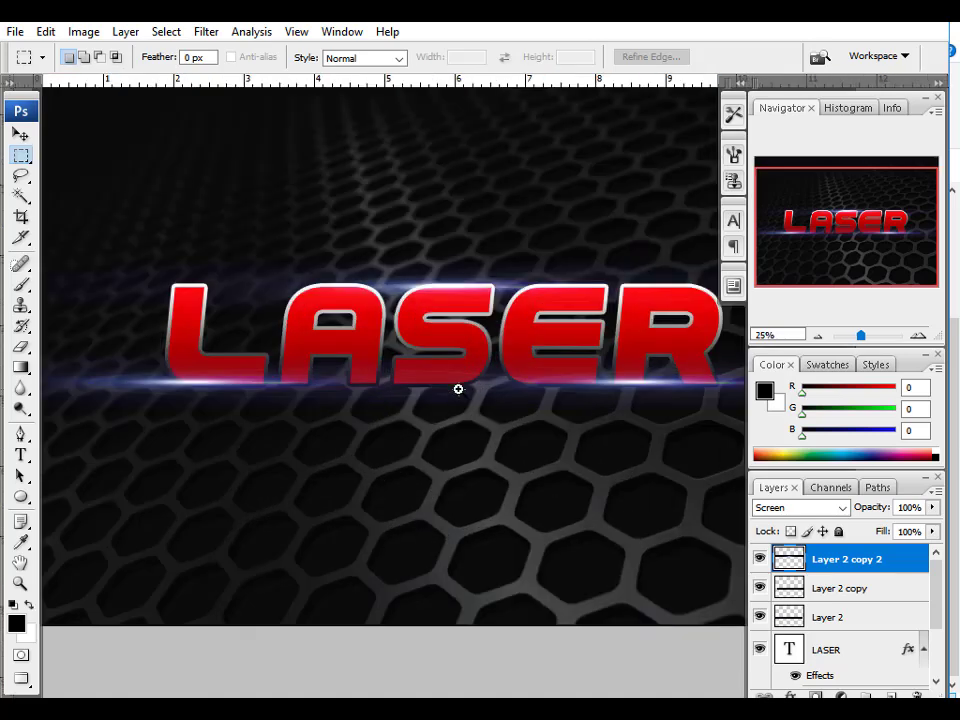
left_click(29, 136)
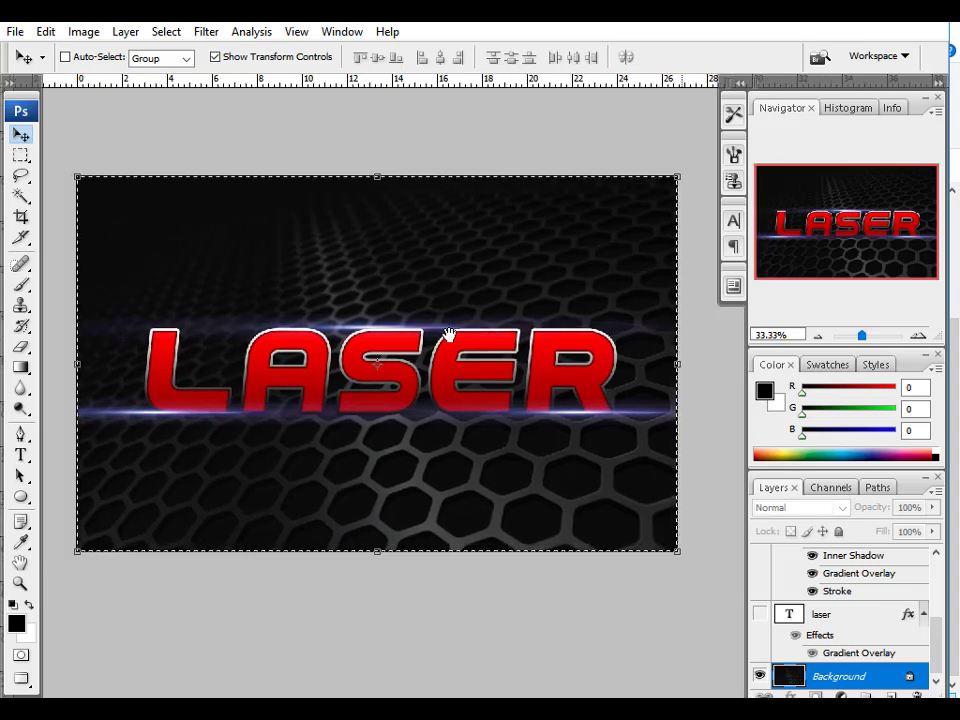
key("m")
key("ctrl+d")
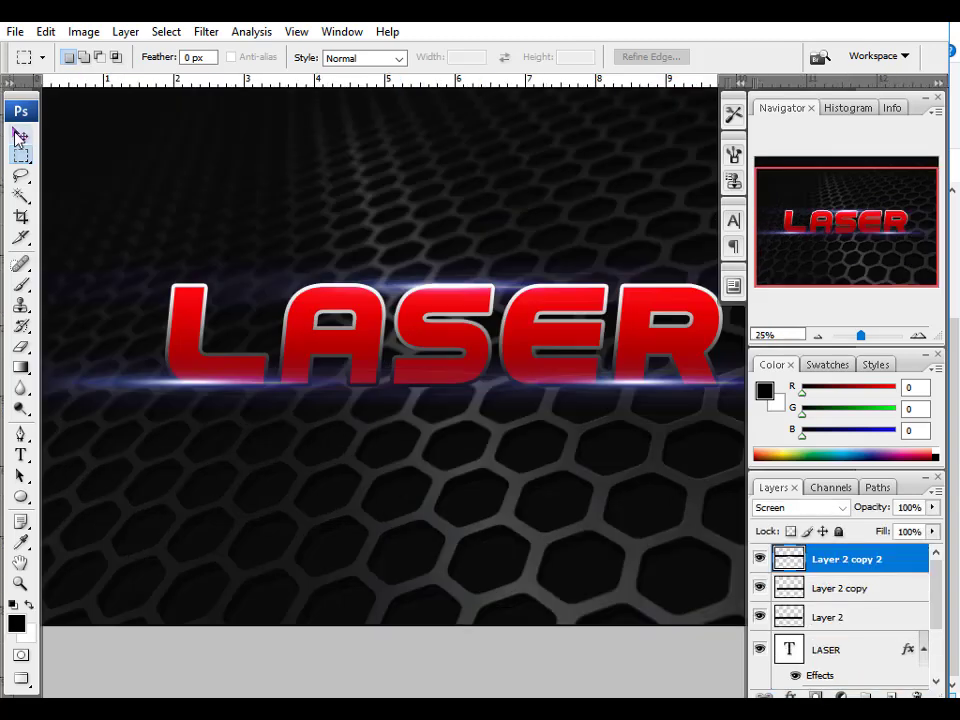
left_click(20, 135)
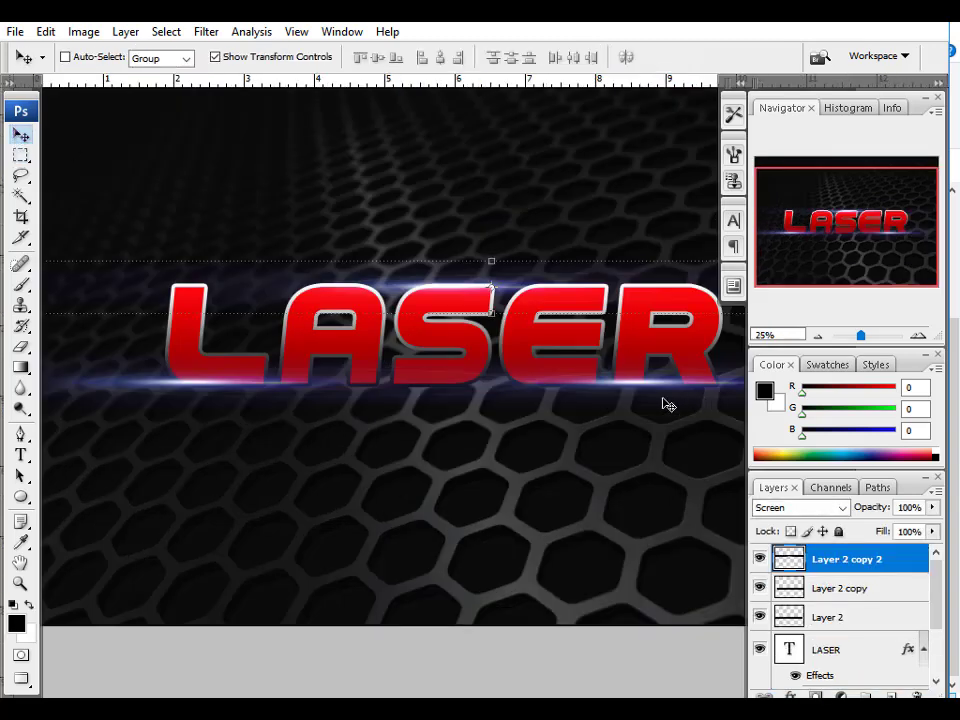
left_click(450, 369, "alt")
left_click(538, 365, "alt")
left_click(504, 391, "ctrl")
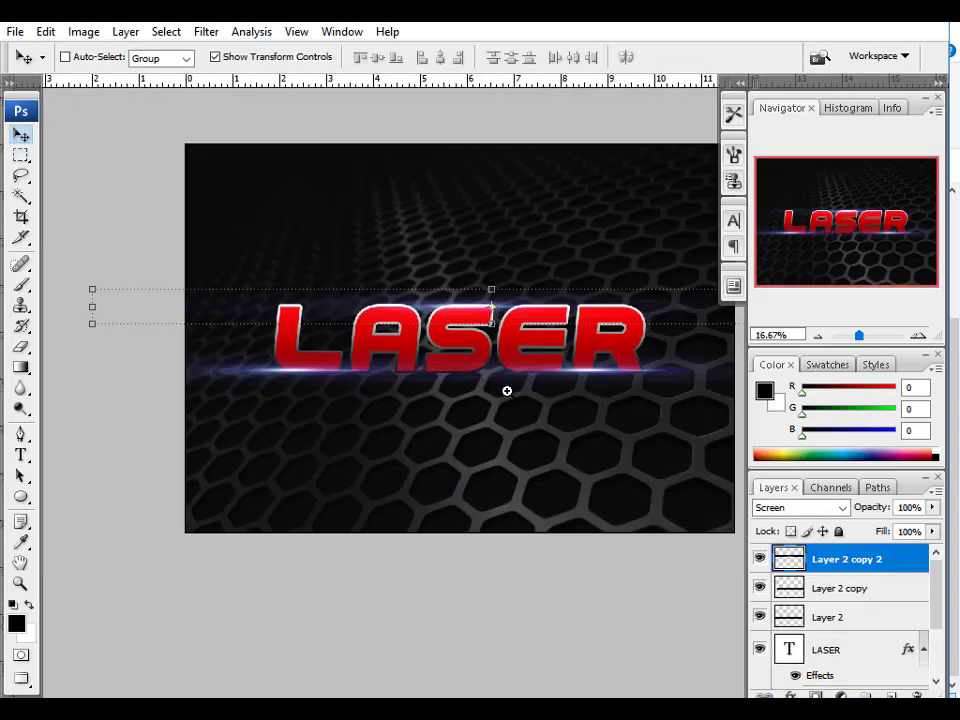
left_click(507, 391, "ctrl")
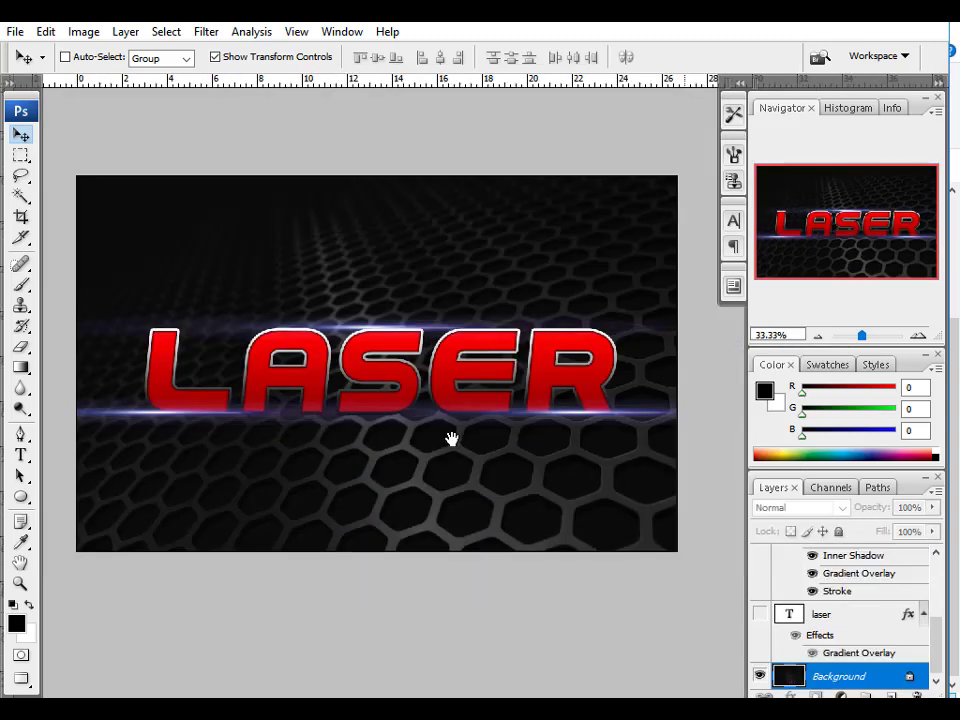
Step: Select the streak at the top of the letter S and shift it slightly along the letters' upper edge
right_click(385, 336)
left_click(426, 342)
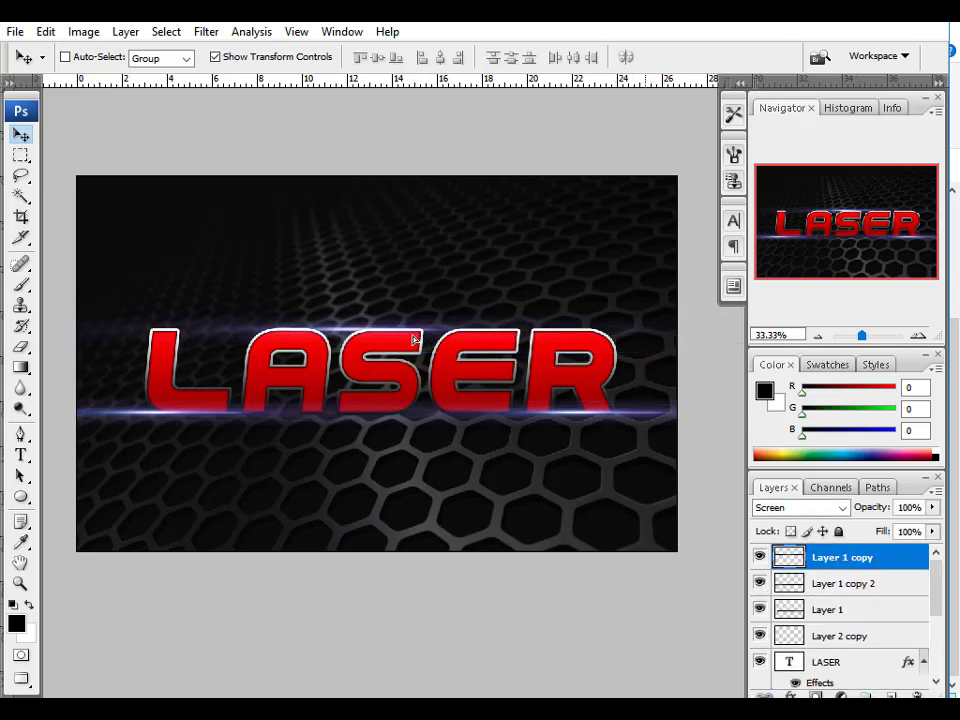
mouse_move(414, 340)
left_mouse_down()
mouse_move(521, 342)
mouse_move(420, 342)
left_mouse_up()
left_click(510, 433, "alt")
left_click_drag(430, 413, 186, 262)
left_click(21, 157)
left_click_drag(76, 160, 200, 176)
left_click(428, 298)
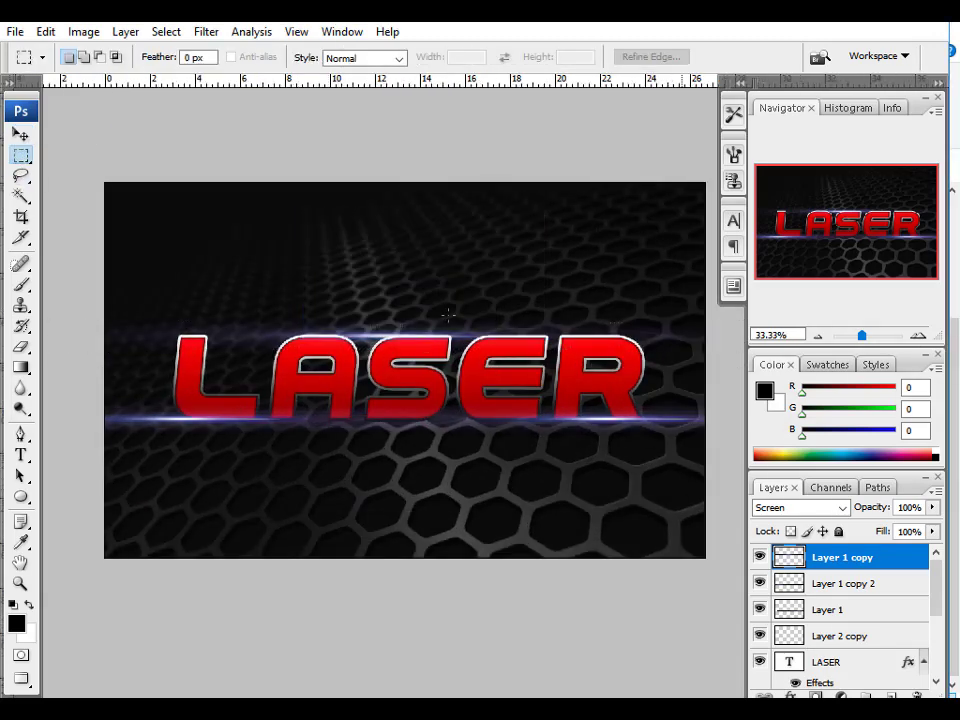
left_click(541, 396, "alt")
left_click(574, 460, "ctrl")
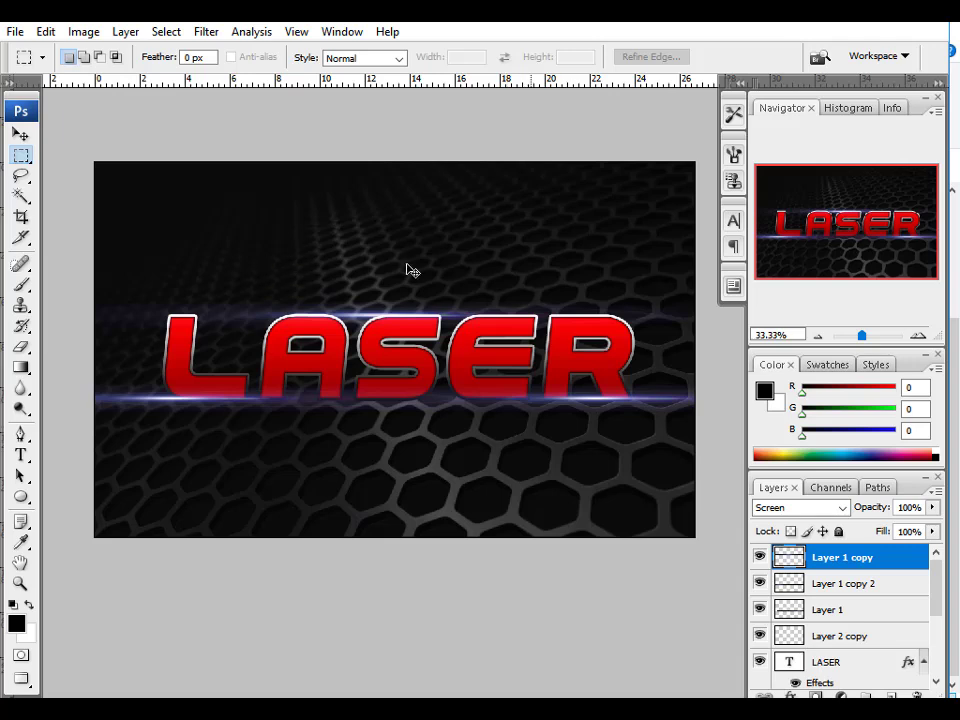
Step: Create a new layer named Layer 2 above the streak layers and fill it with black
scroll(858, 635, "down", 5)
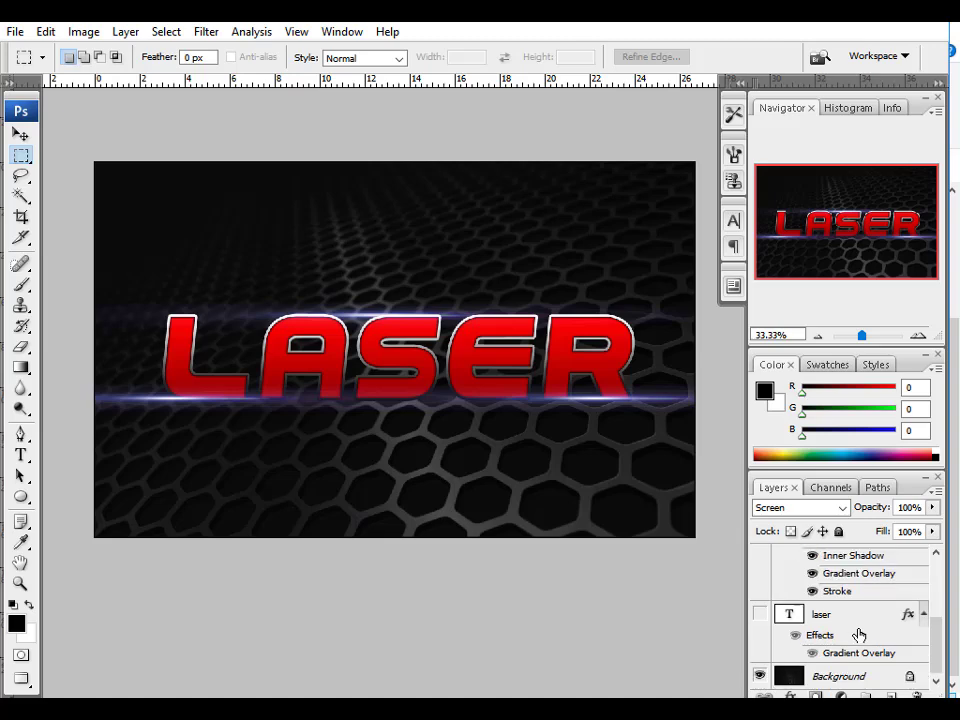
scroll(858, 630, "up", 5)
key("ctrl+shift+n")
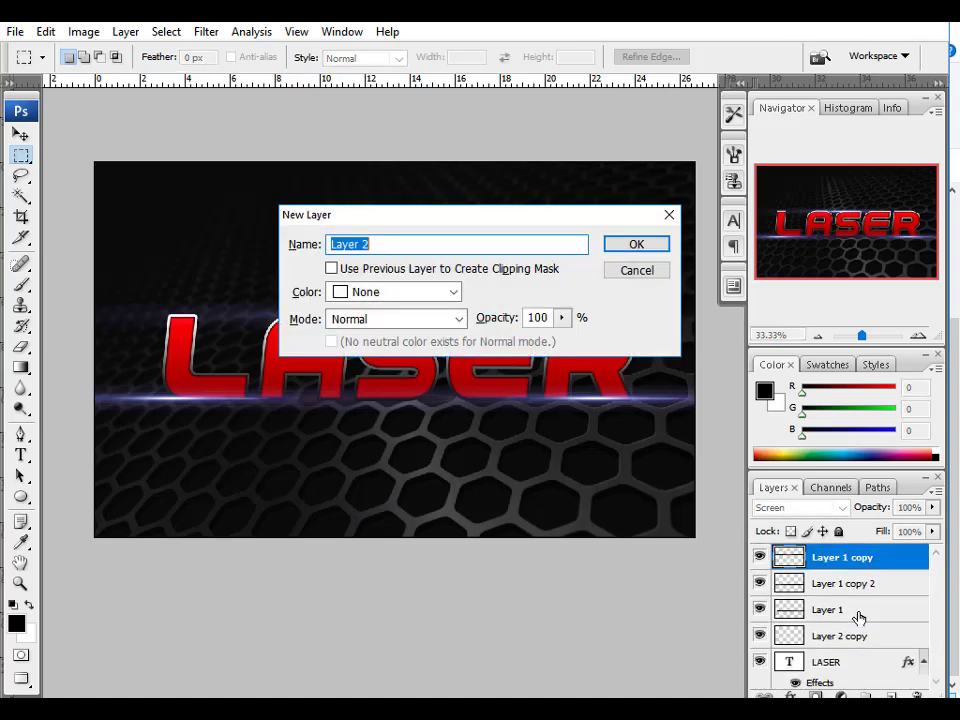
key("Return")
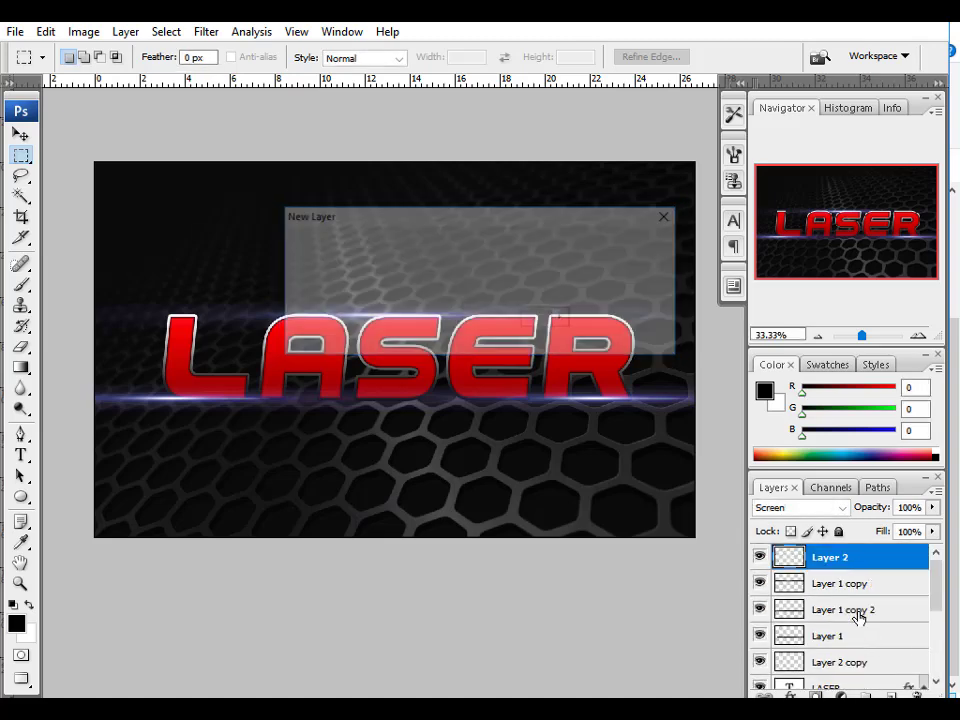
key("alt+BackSpace")
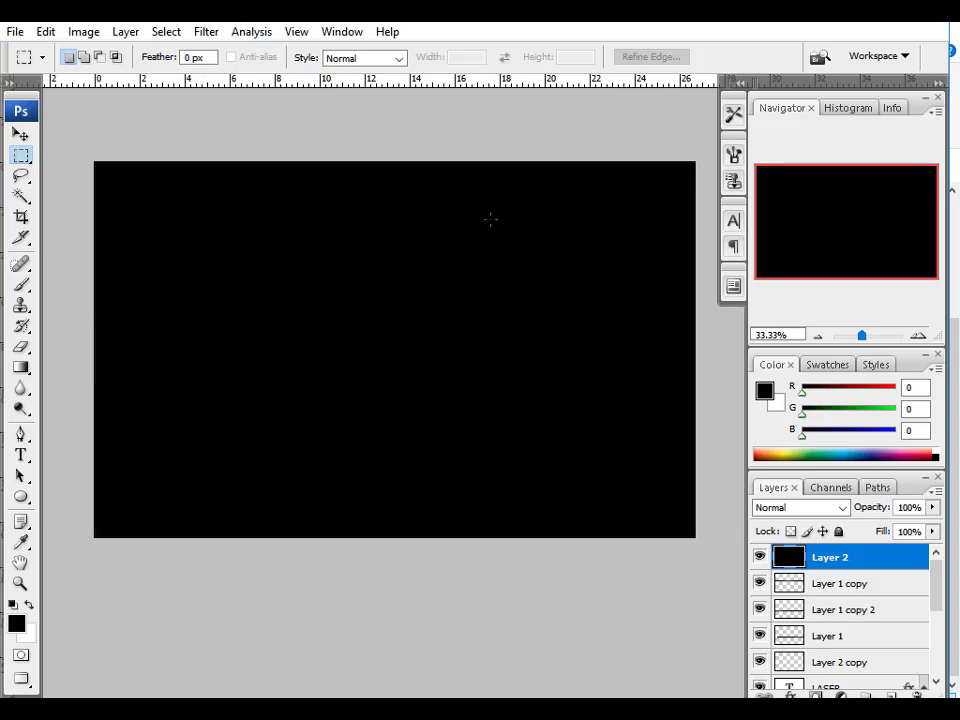
Step: Render a 50-300mm Zoom lens flare at 121% brightness on the black Layer 2
left_click(84, 32)
mouse_move(160, 80)
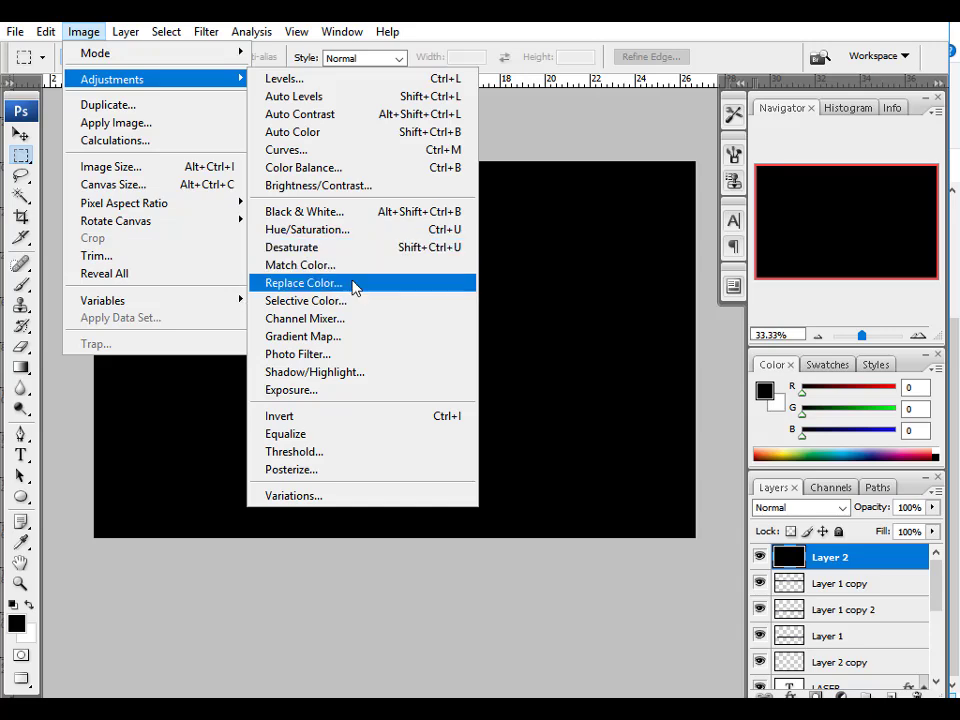
mouse_move(206, 32)
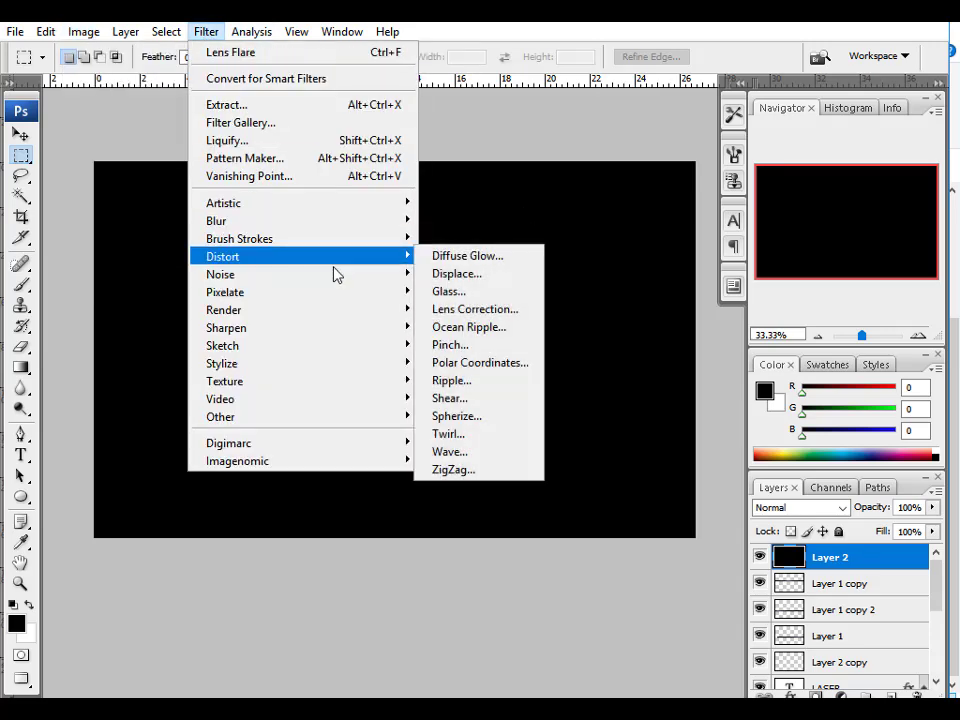
mouse_move(405, 310)
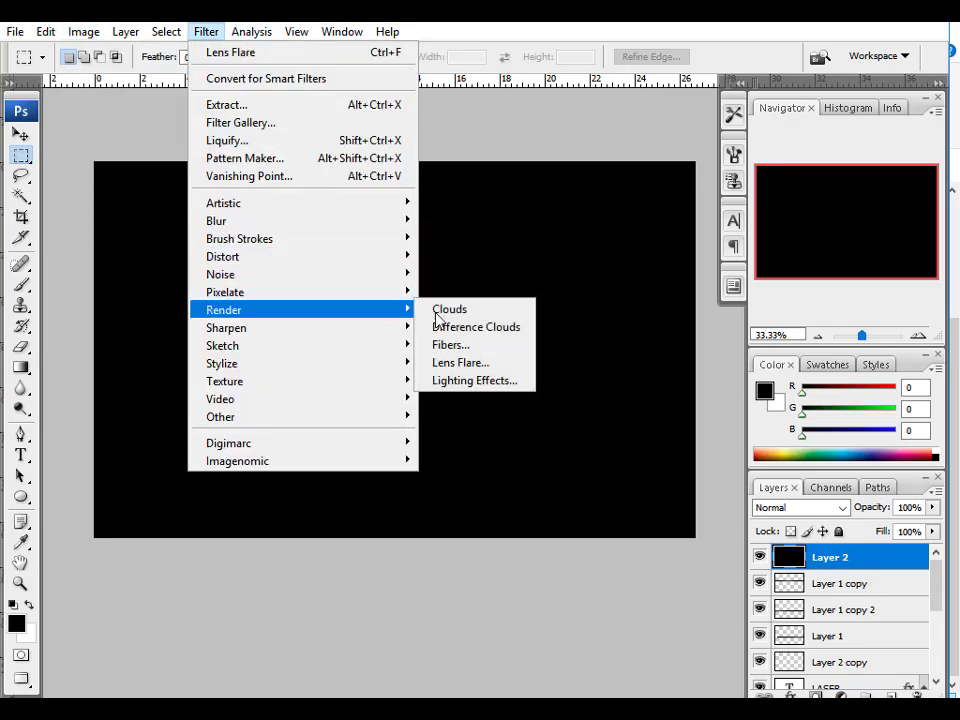
left_click(481, 364)
left_click_drag(390, 410, 416, 411)
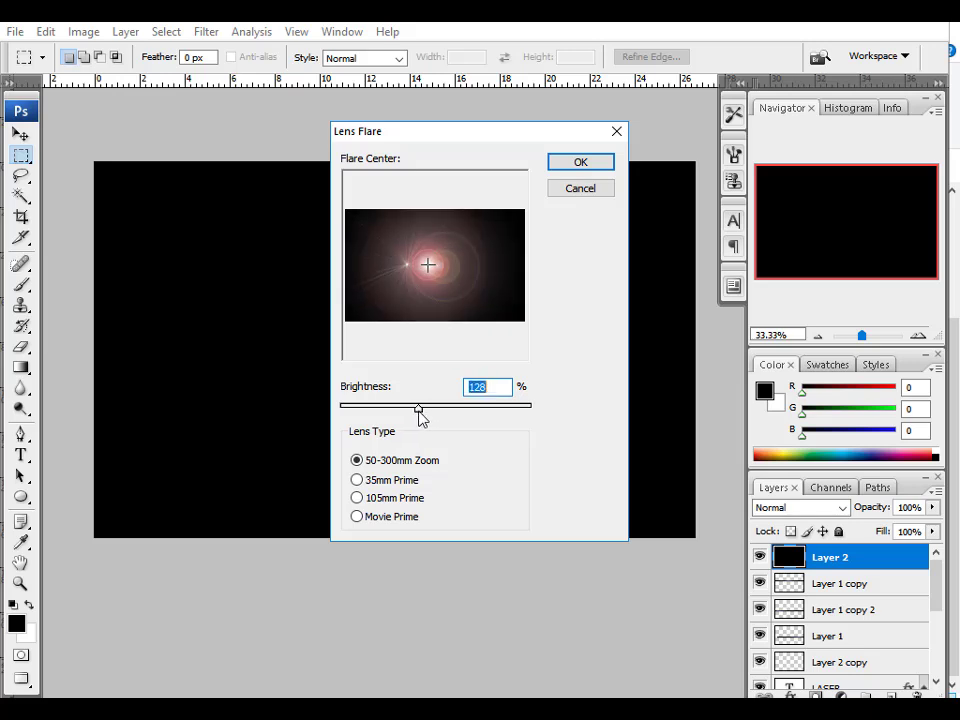
left_click(386, 481)
left_click(401, 461)
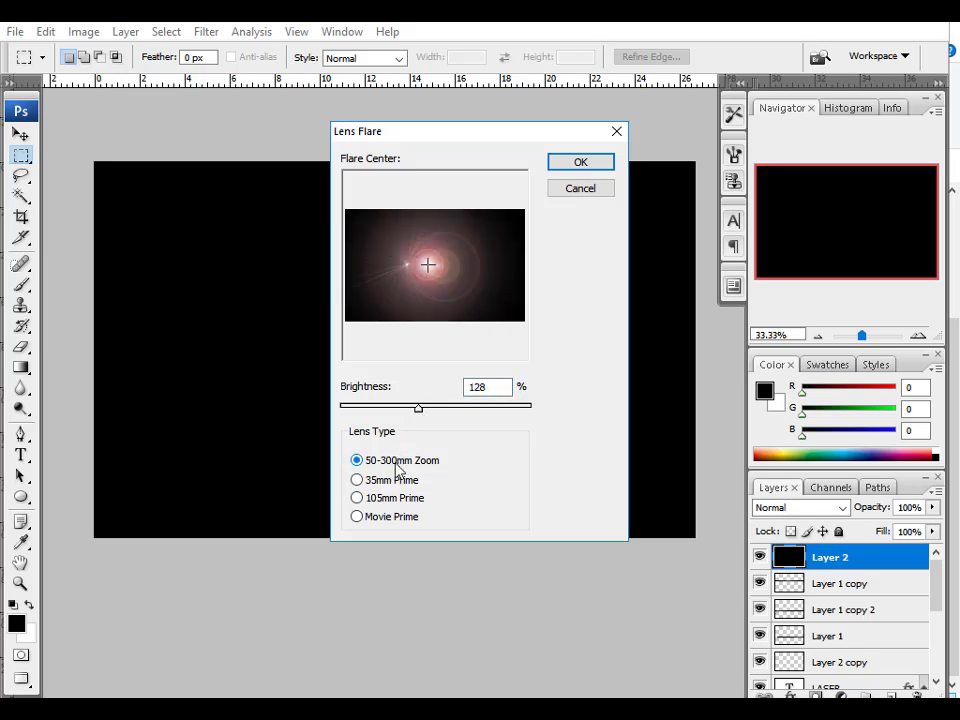
left_click_drag(409, 415, 414, 414)
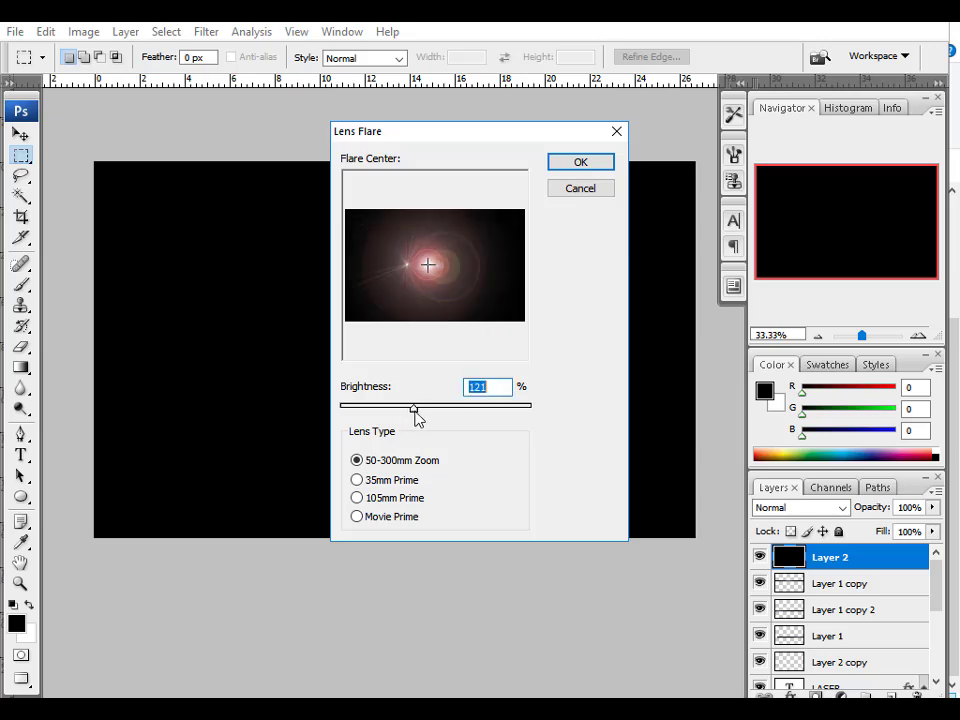
key("Return")
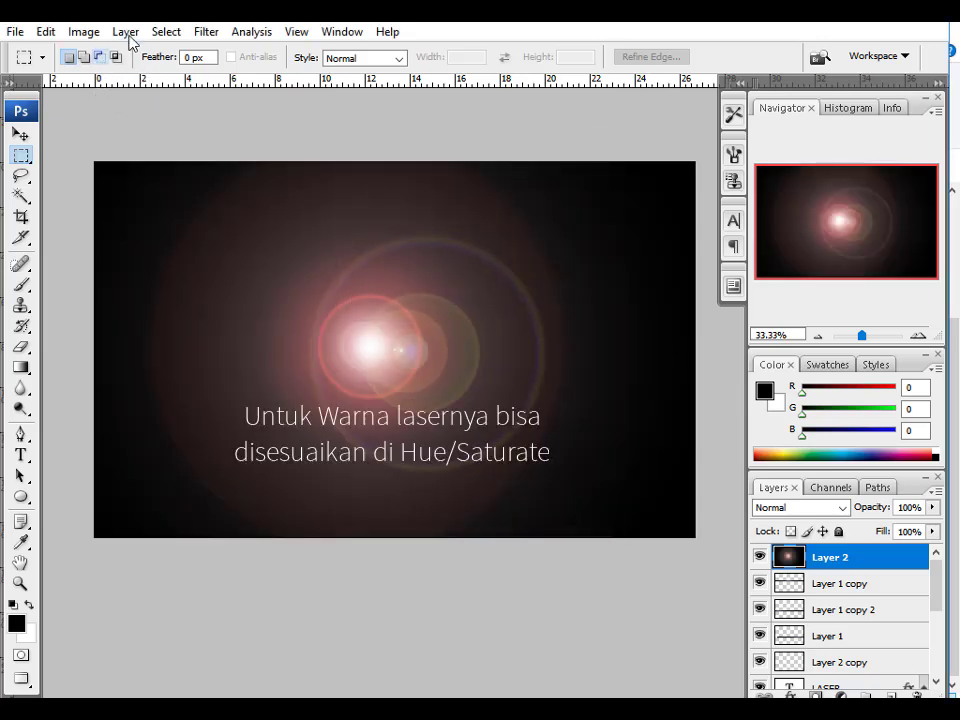
Step: Recolour the new lens flare yellow-green with Hue/Saturation, setting Hue to +66
left_click(84, 32)
mouse_move(200, 80)
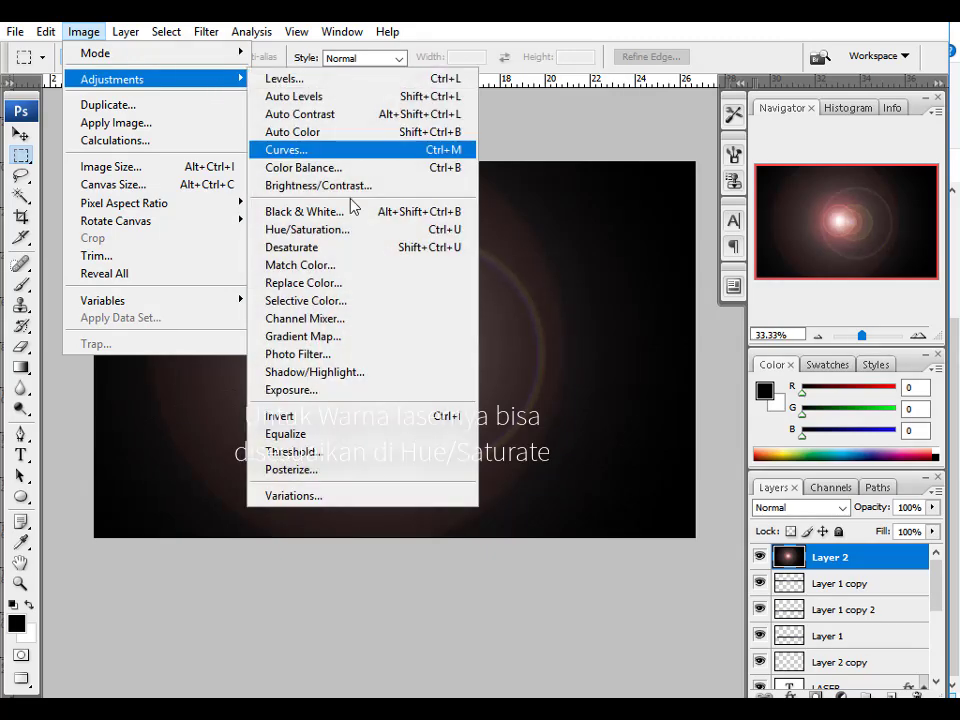
left_click(300, 229)
left_click_drag(613, 243, 690, 255)
left_click(598, 258)
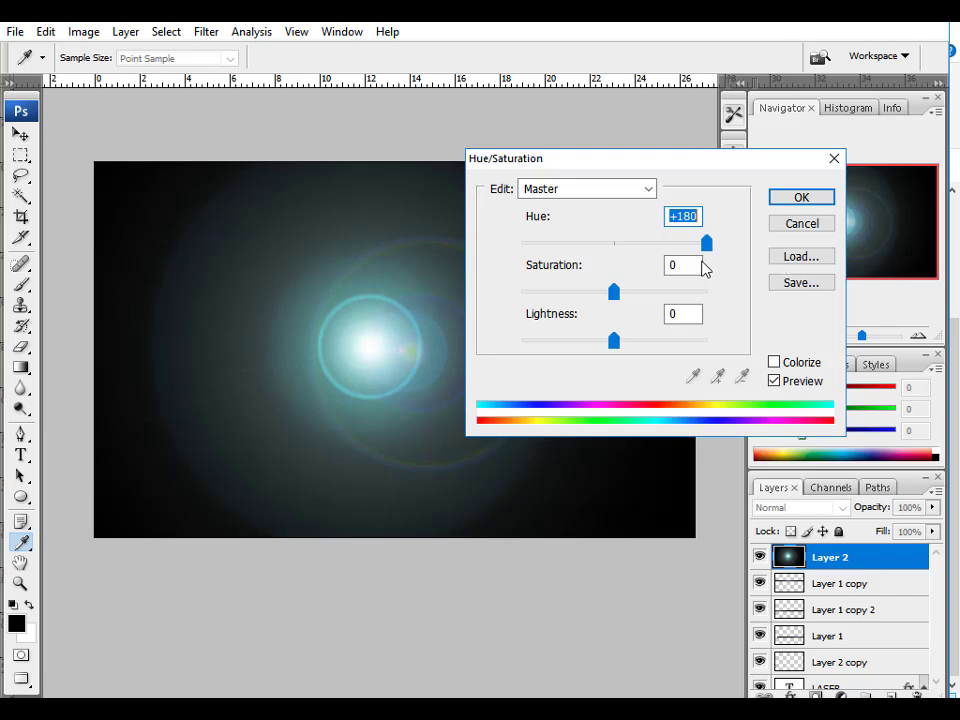
left_click_drag(704, 267, 671, 265)
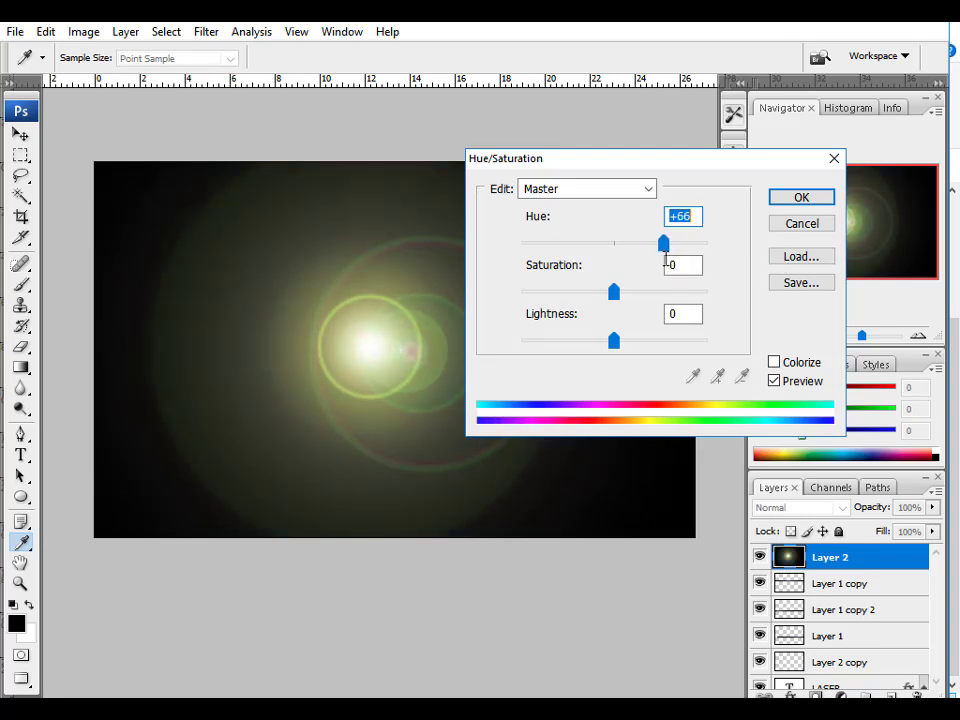
key("Return")
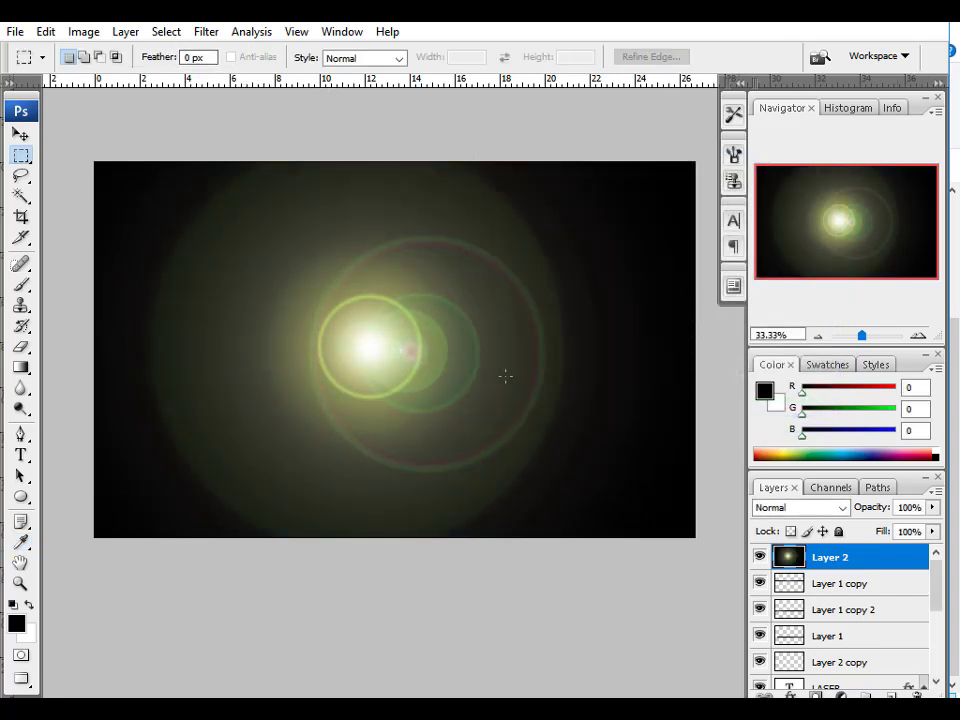
Step: Set the blend mode of the yellow flare layer to Screen
left_click(24, 140)
left_click_drag(534, 285, 485, 332)
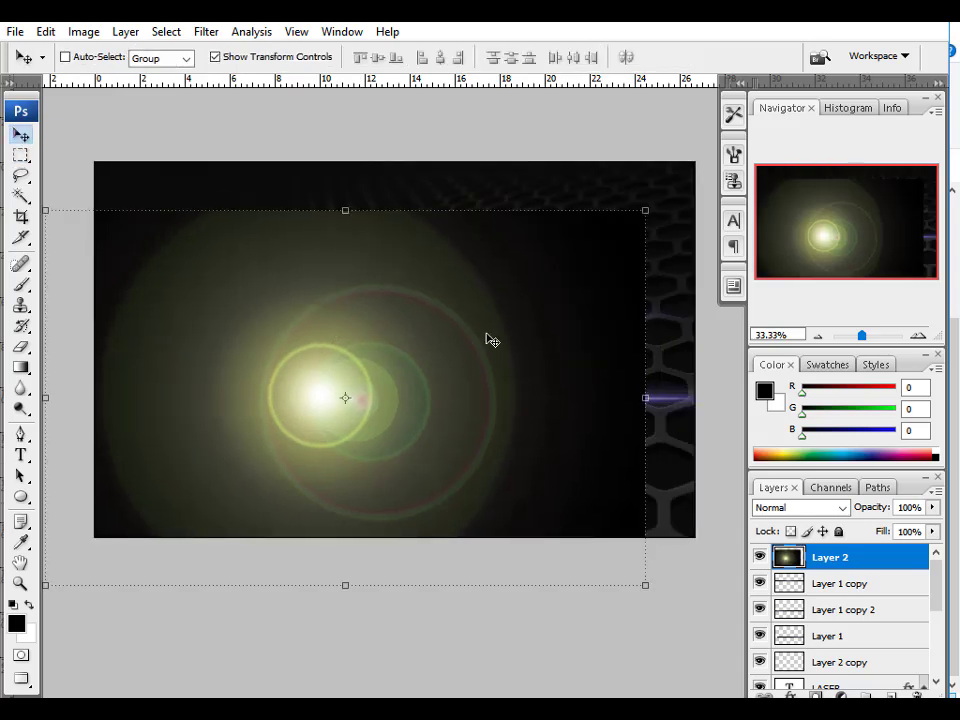
key("ctrl+z")
left_click(788, 510)
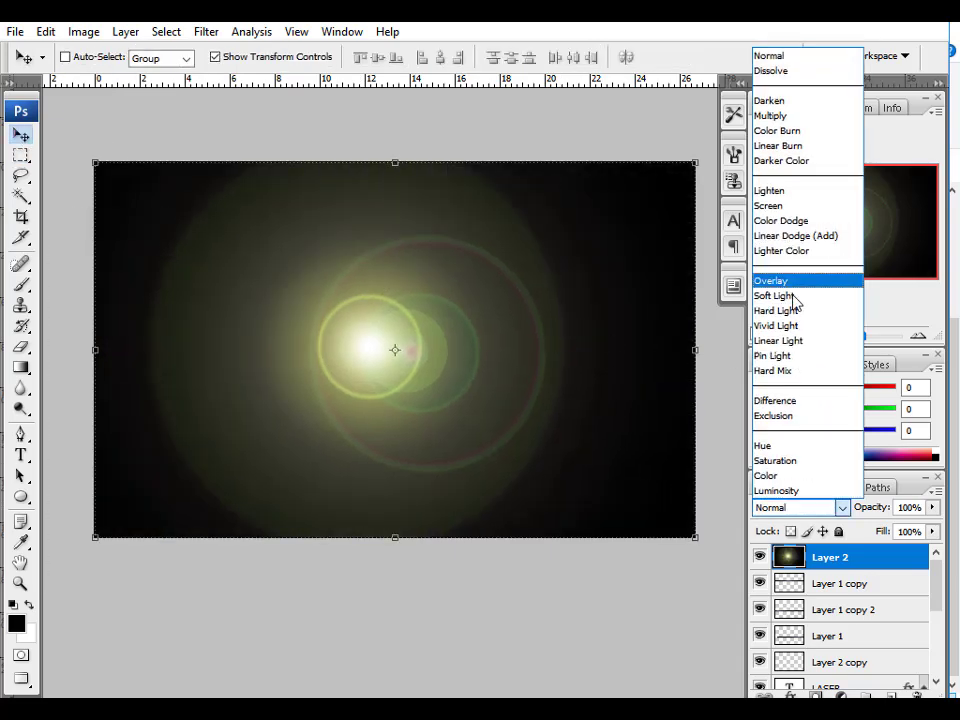
left_click(777, 204)
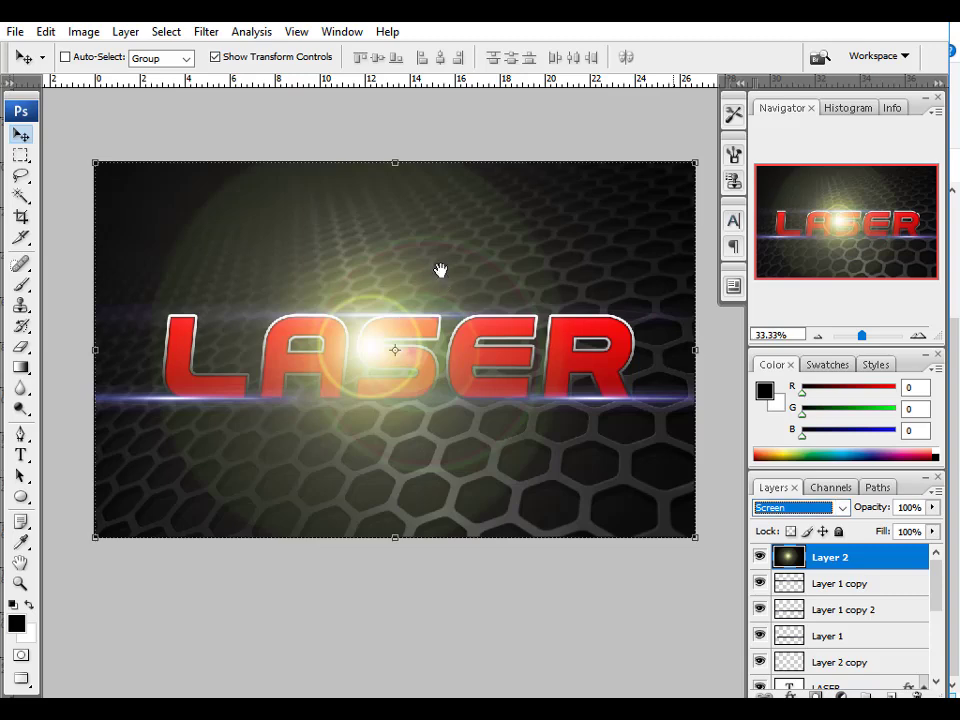
Step: Squash the yellow flare vertically into a thin full-width streak and move it above the LASER letters
key("ctrl+minus")
left_click_drag(632, 184, 626, 333)
key("Return")
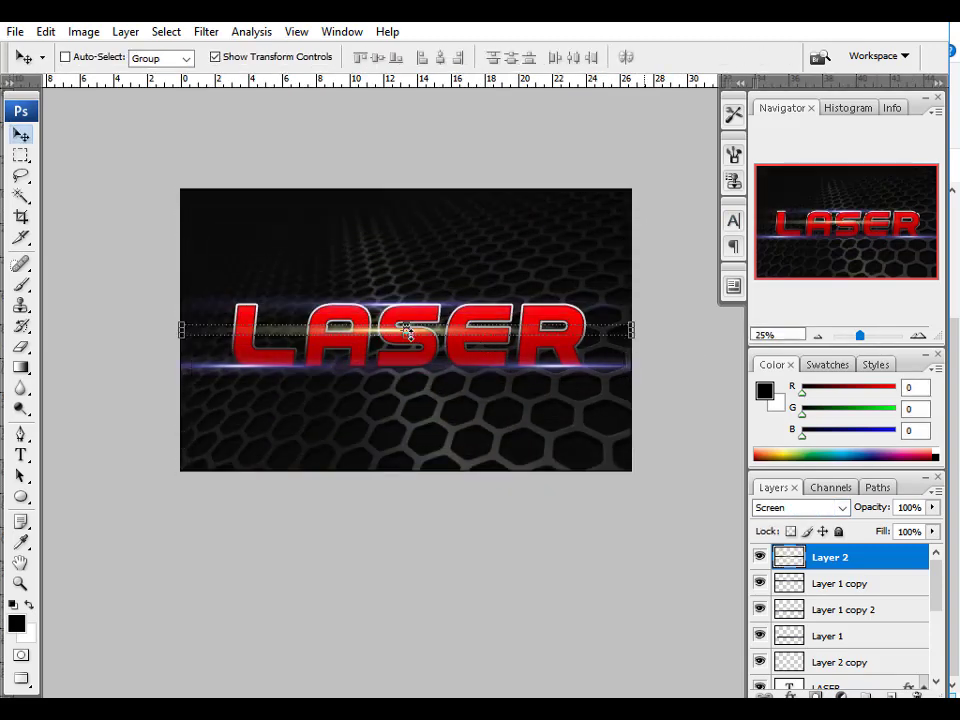
left_click_drag(436, 323, 446, 265)
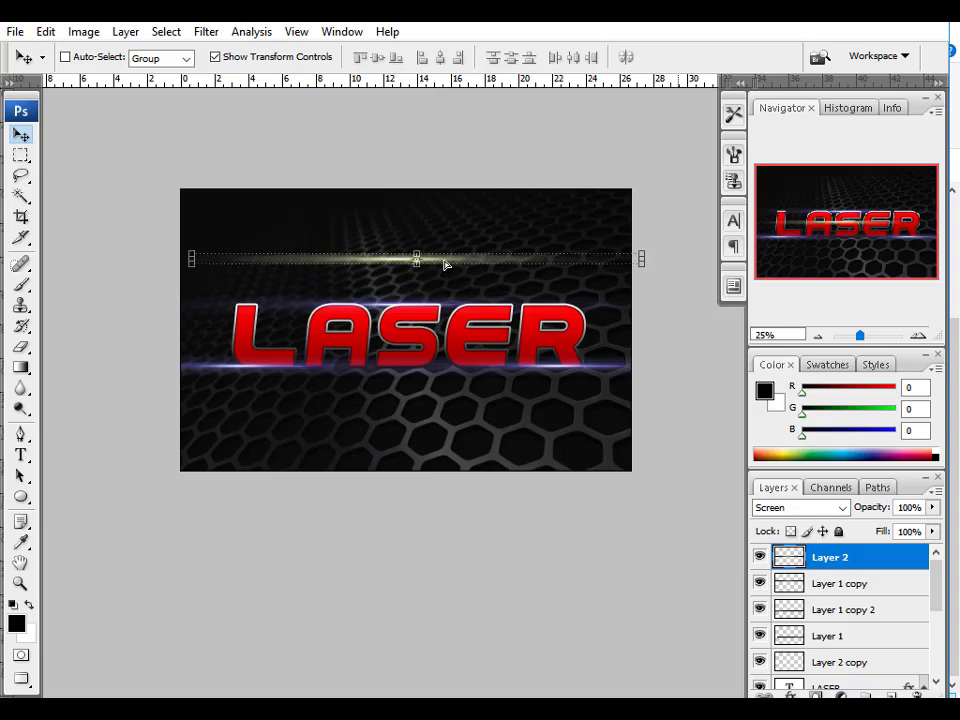
Step: Move the yellow streak down to the hexagon background below the LASER letters
left_click(547, 355)
left_click_drag(594, 538, 414, 248)
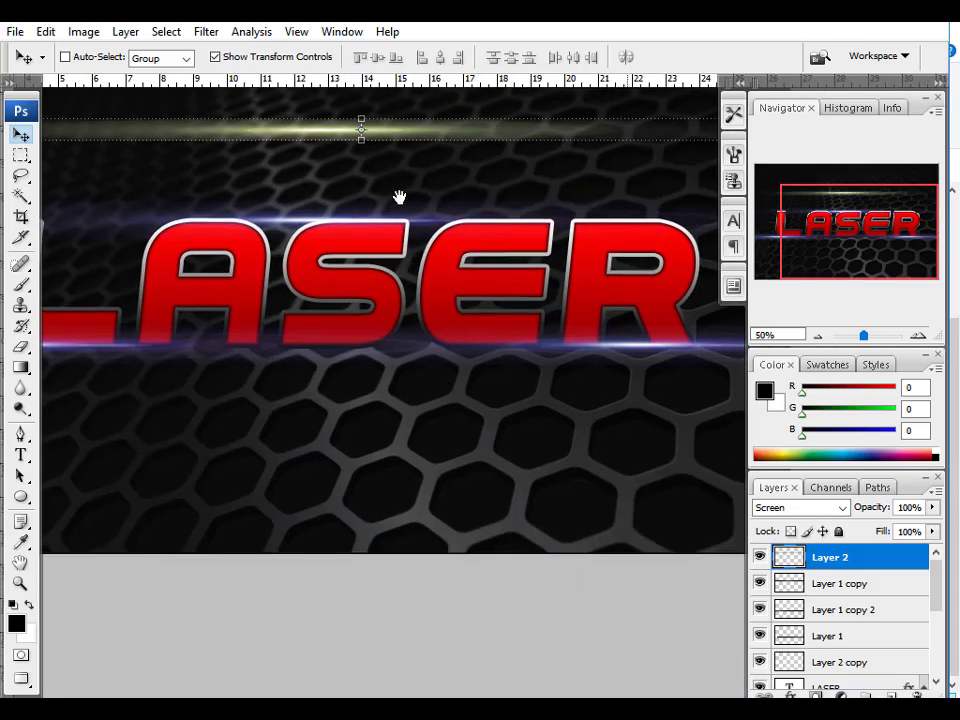
left_click(392, 211, "alt")
mouse_move(421, 162)
left_mouse_down()
mouse_move(446, 339)
mouse_move(429, 414)
mouse_move(421, 305)
mouse_move(414, 429)
mouse_move(439, 363)
left_mouse_up()
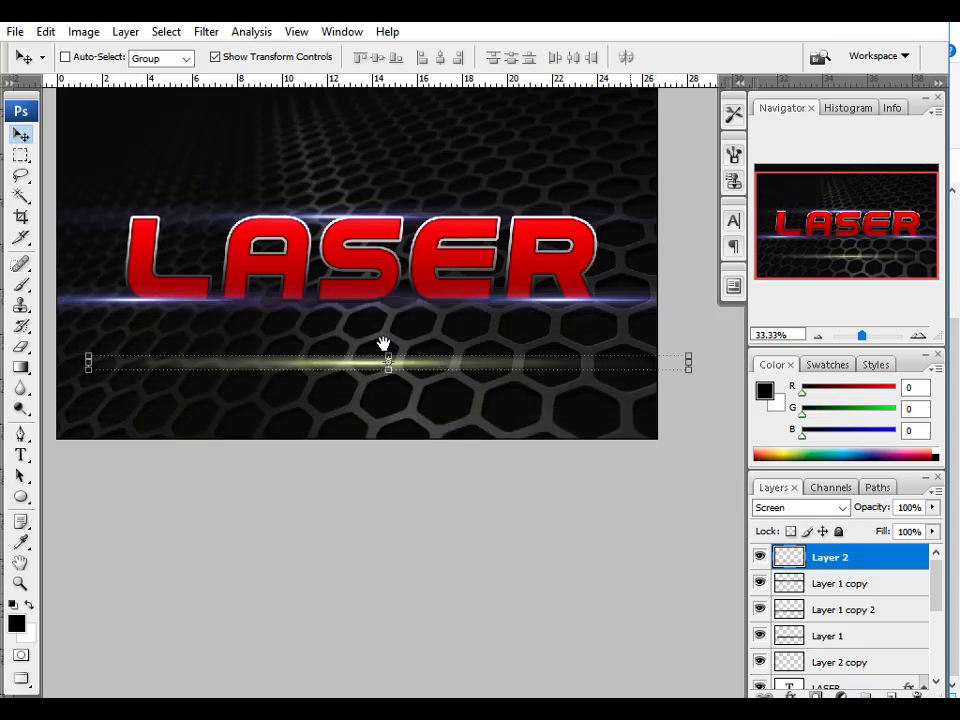
Step: Duplicate the yellow streak and place the copy just above the letter L, running off the canvas's left edge
mouse_move(384, 344)
left_mouse_down()
mouse_move(511, 352)
mouse_move(439, 407)
mouse_move(462, 156)
mouse_move(446, 225)
mouse_move(461, 254)
mouse_move(467, 248)
left_mouse_up()
left_click_drag(482, 343, 498, 324)
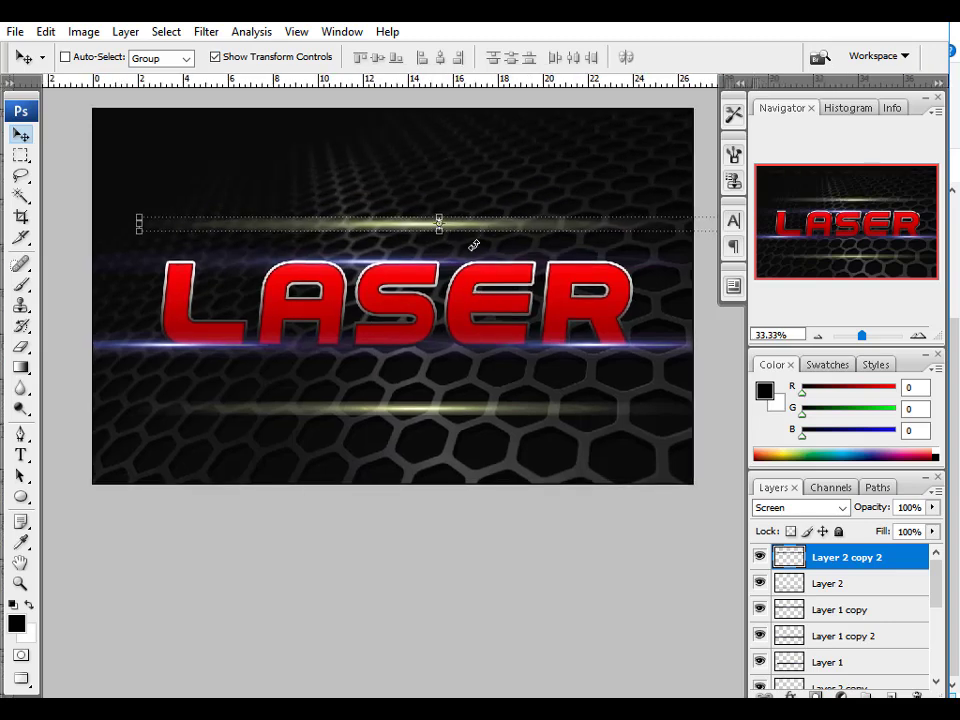
mouse_move(478, 232)
left_mouse_down()
mouse_move(255, 277)
mouse_move(250, 322)
left_mouse_up()
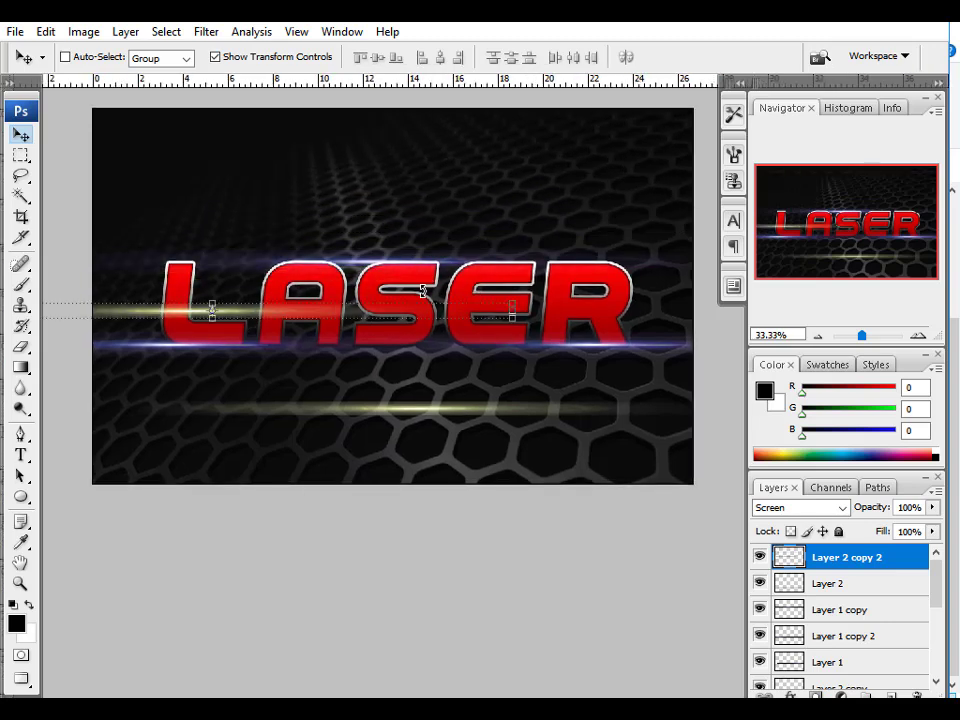
key("ctrl+alt+z")
key("ctrl+alt+z")
mouse_move(481, 145)
left_mouse_down()
mouse_move(636, 214)
mouse_move(651, 261)
mouse_move(652, 208)
mouse_move(476, 189)
mouse_move(204, 268)
mouse_move(150, 264)
mouse_move(143, 248)
left_mouse_up()
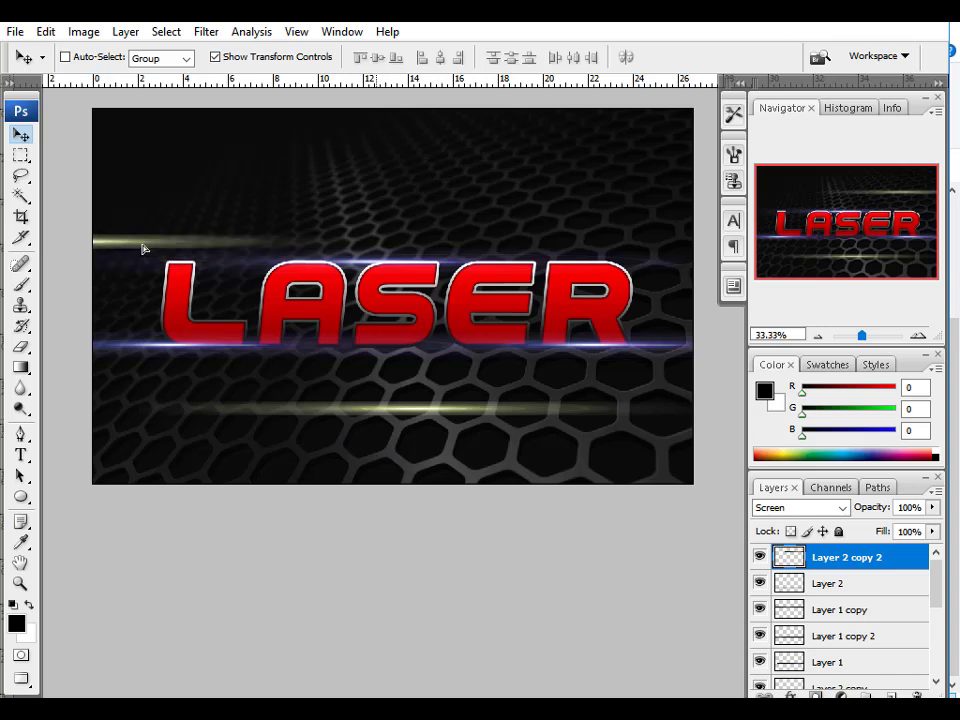
Step: Select the original yellow streak on Layer 2 and move it below the letter R, running off the canvas's right edge
right_click(414, 408)
left_click(461, 420)
left_click_drag(465, 415, 601, 392)
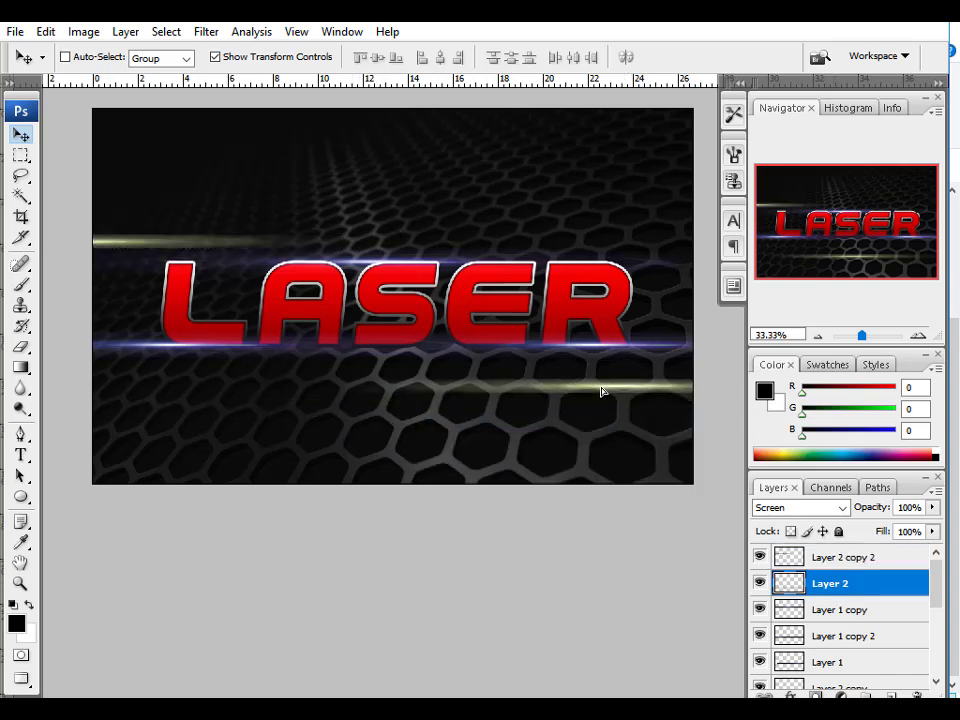
key("ctrl+minus")
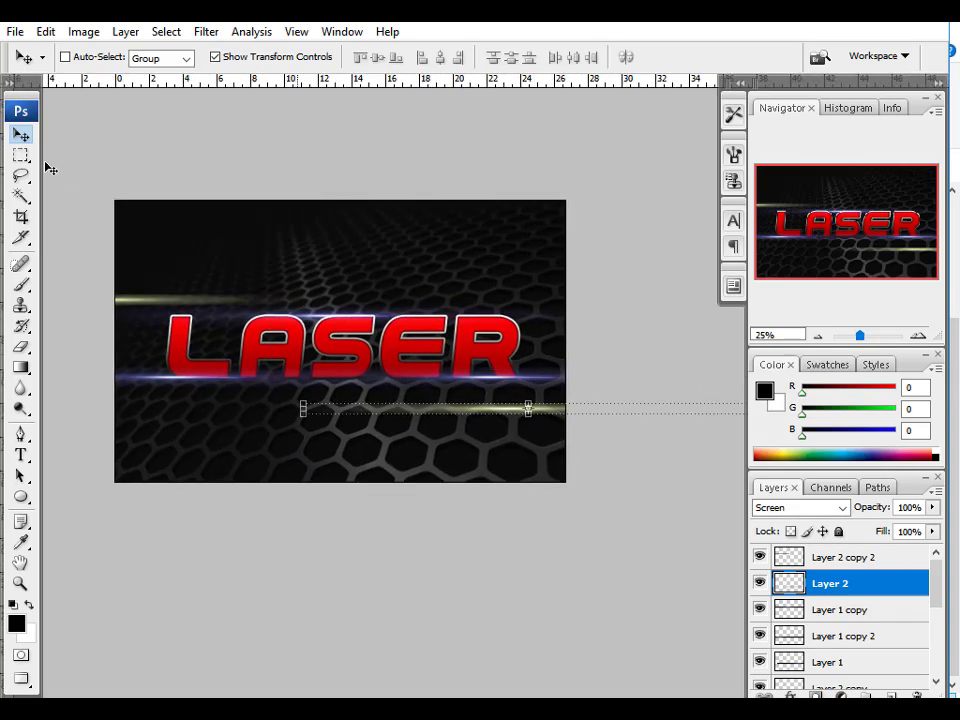
key("m")
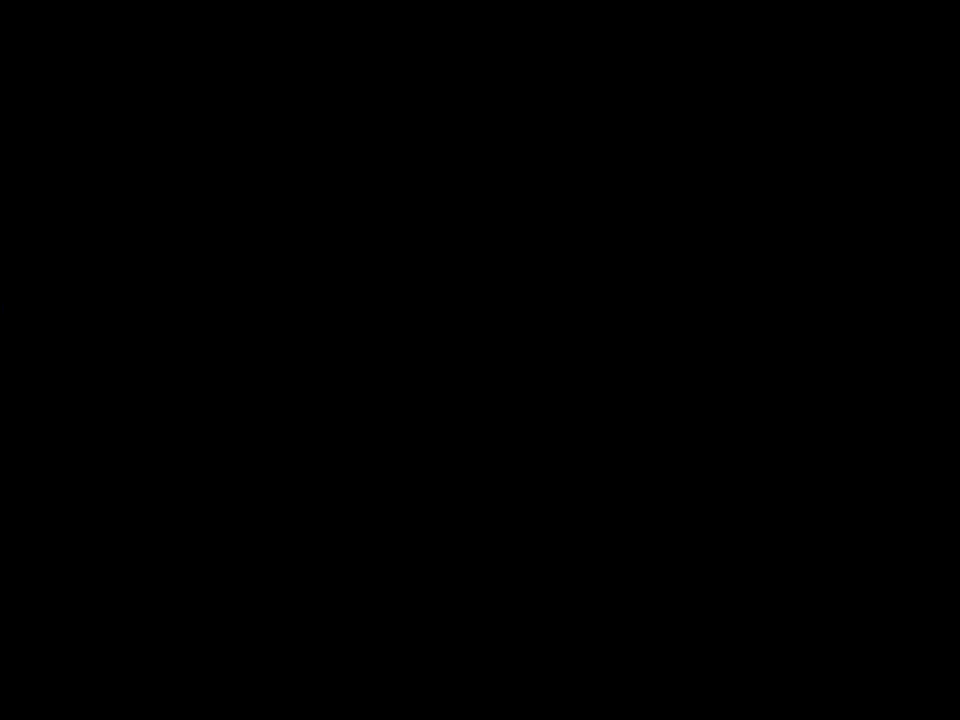